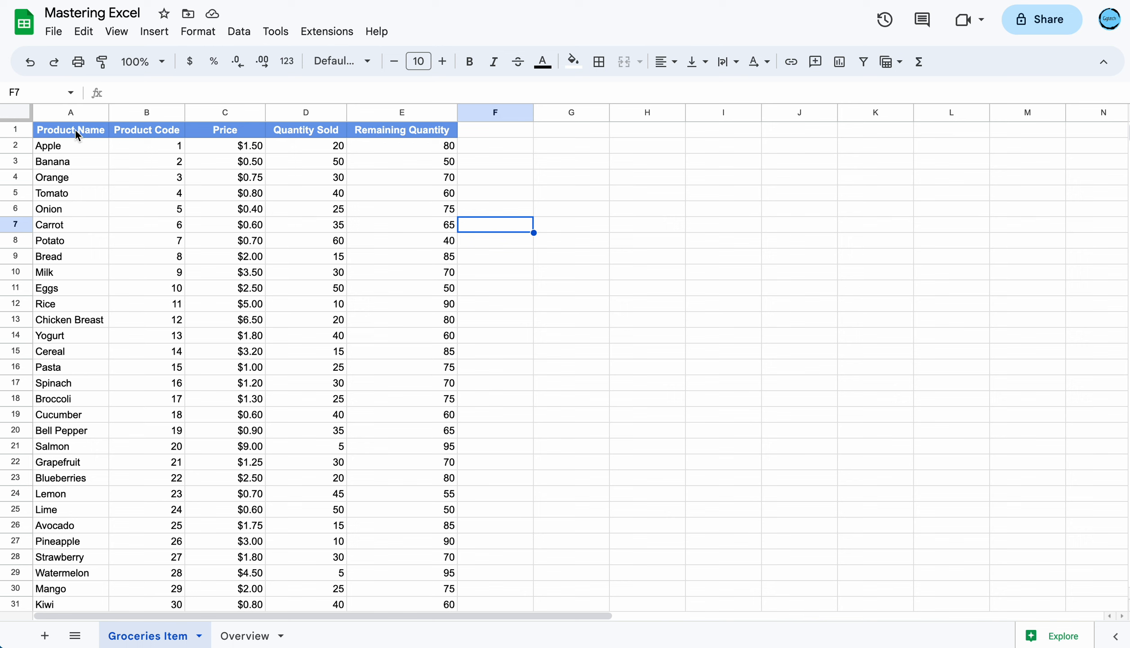
- Look over the product columns on the Groceries Item sheet and compare them with the Overview sheet
click(77, 112)
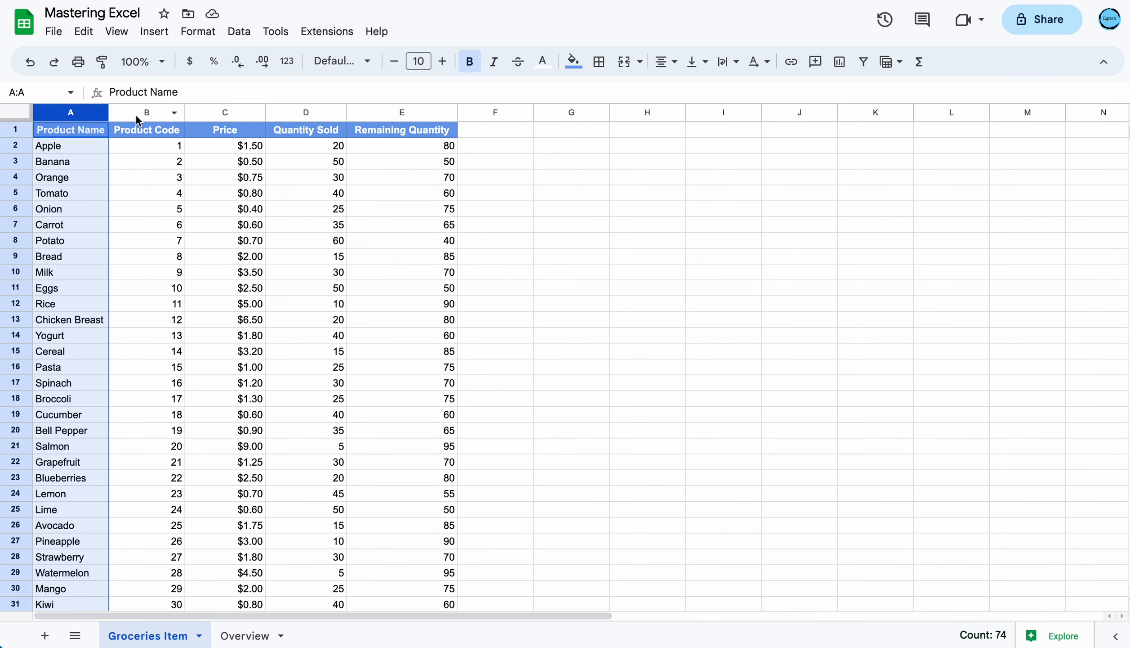
click(135, 114)
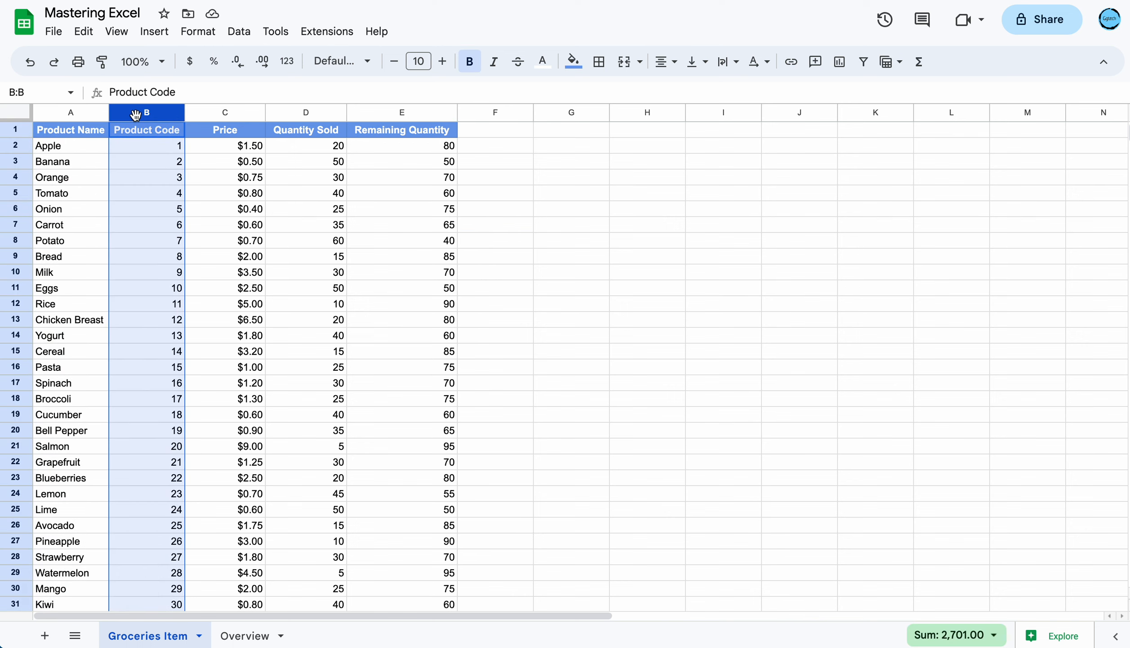
click(309, 116)
click(387, 113)
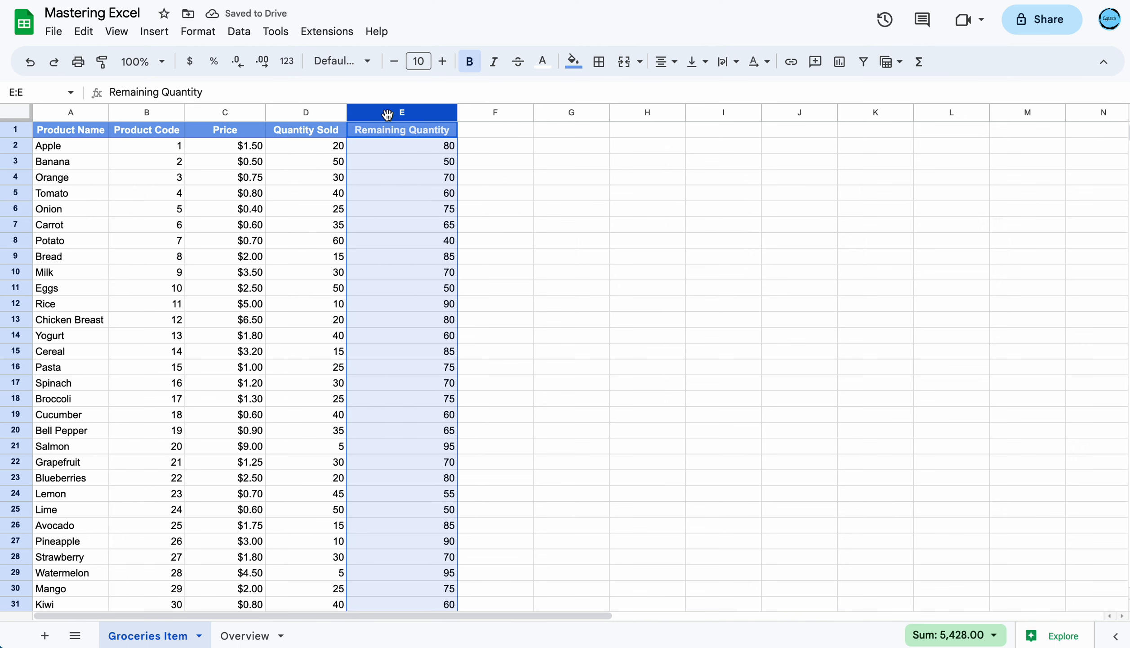
click(182, 476)
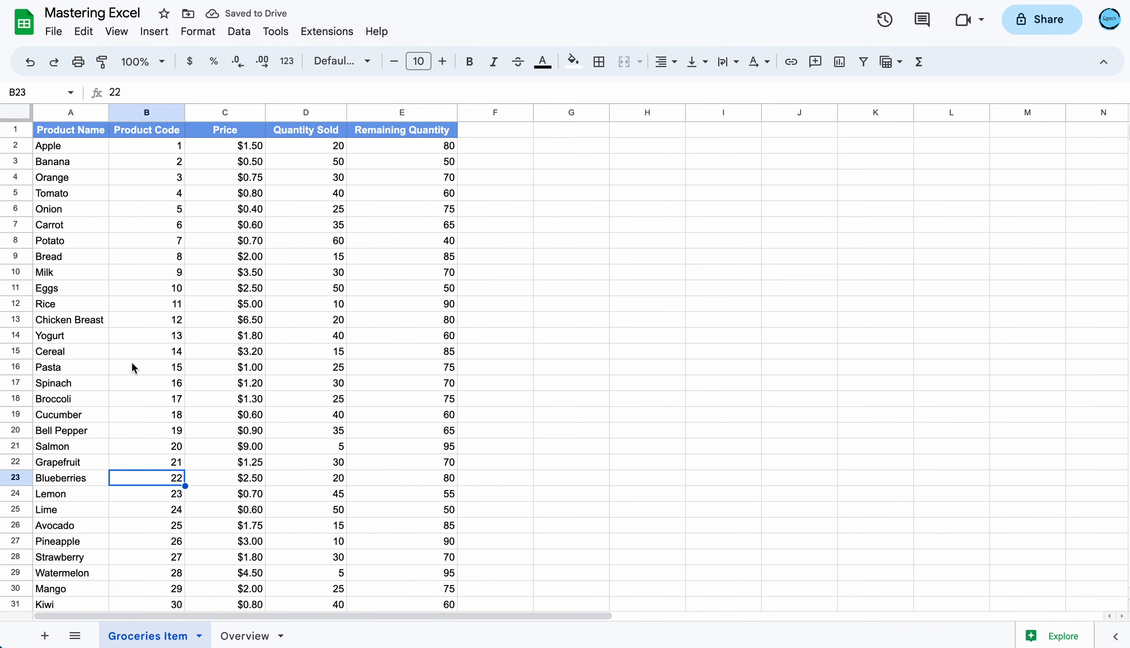
click(100, 221)
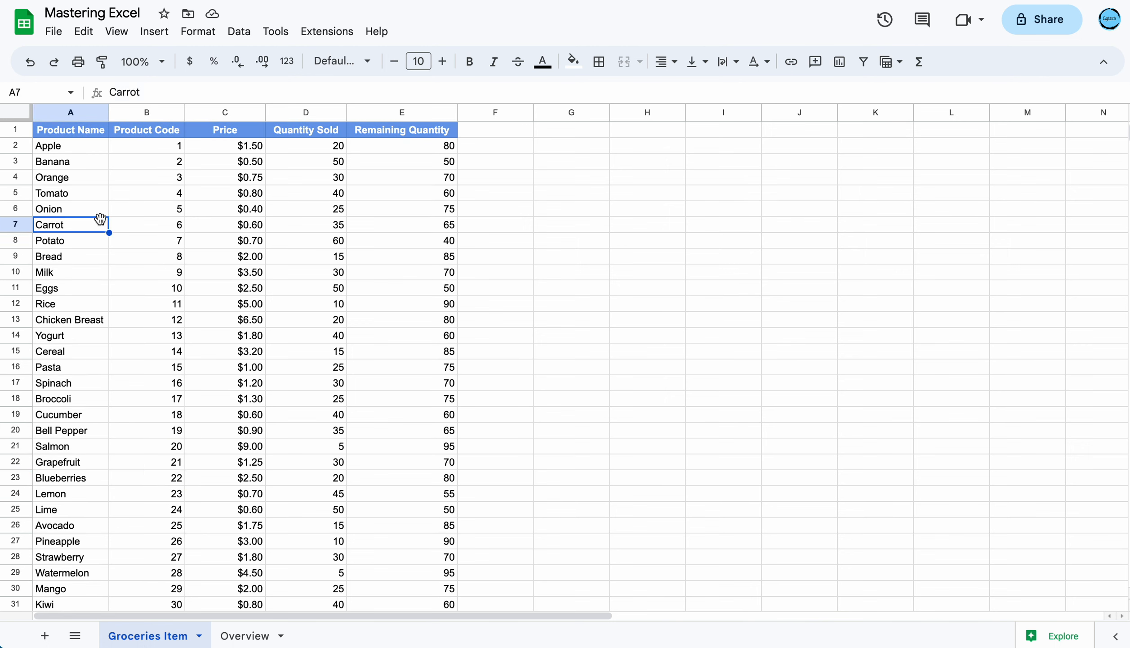
click(97, 164)
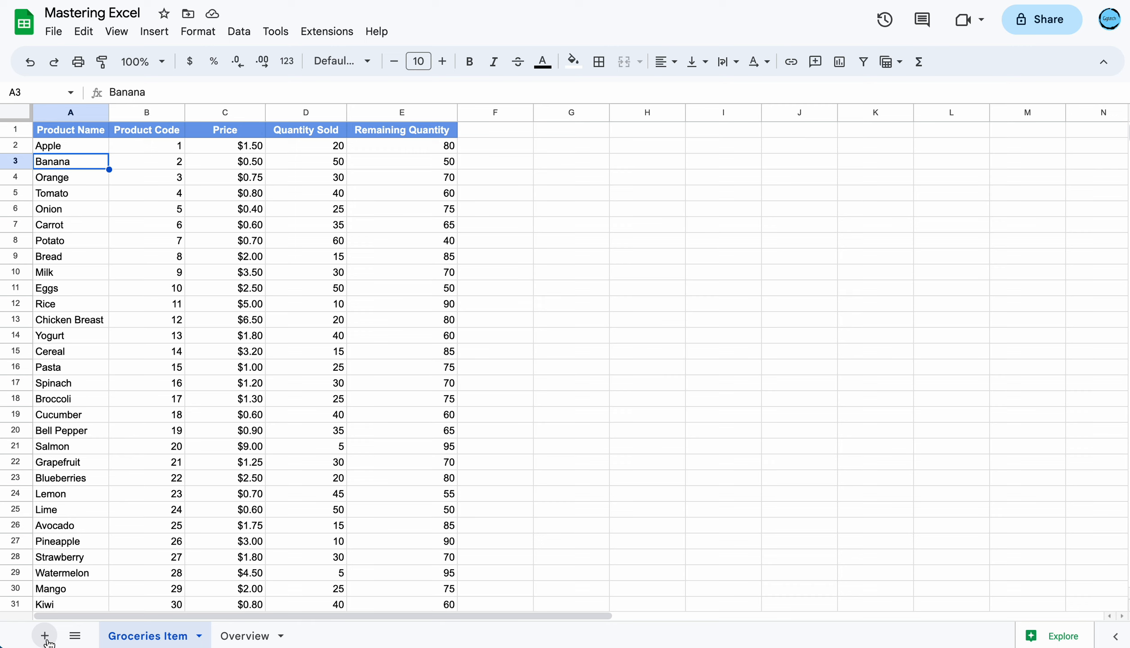
click(254, 636)
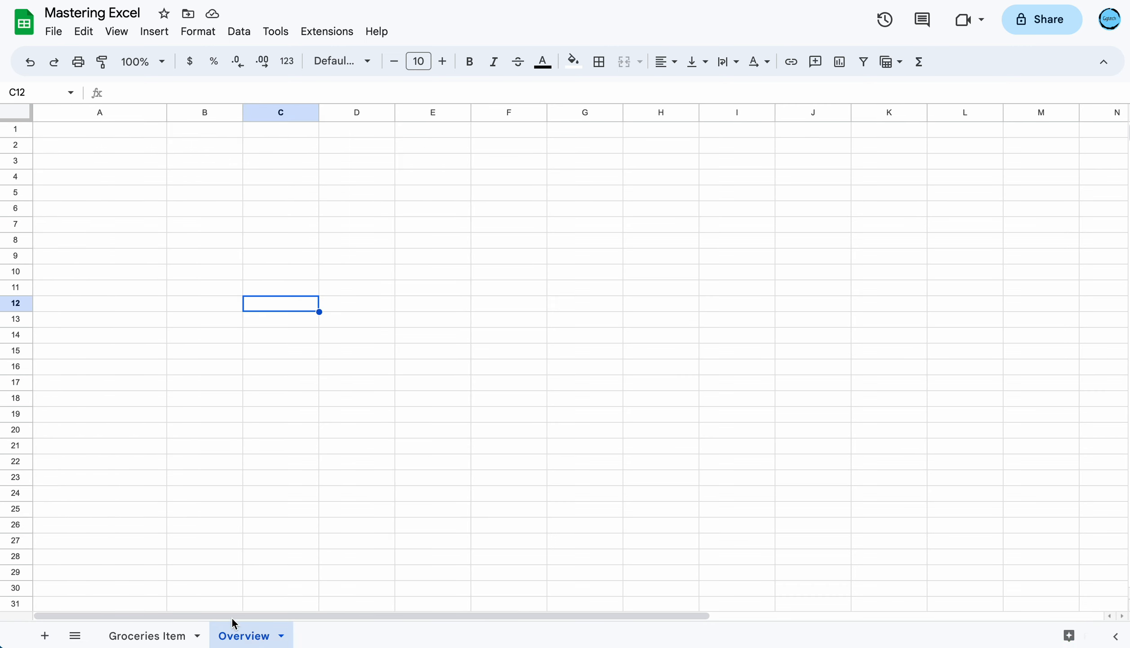
click(185, 636)
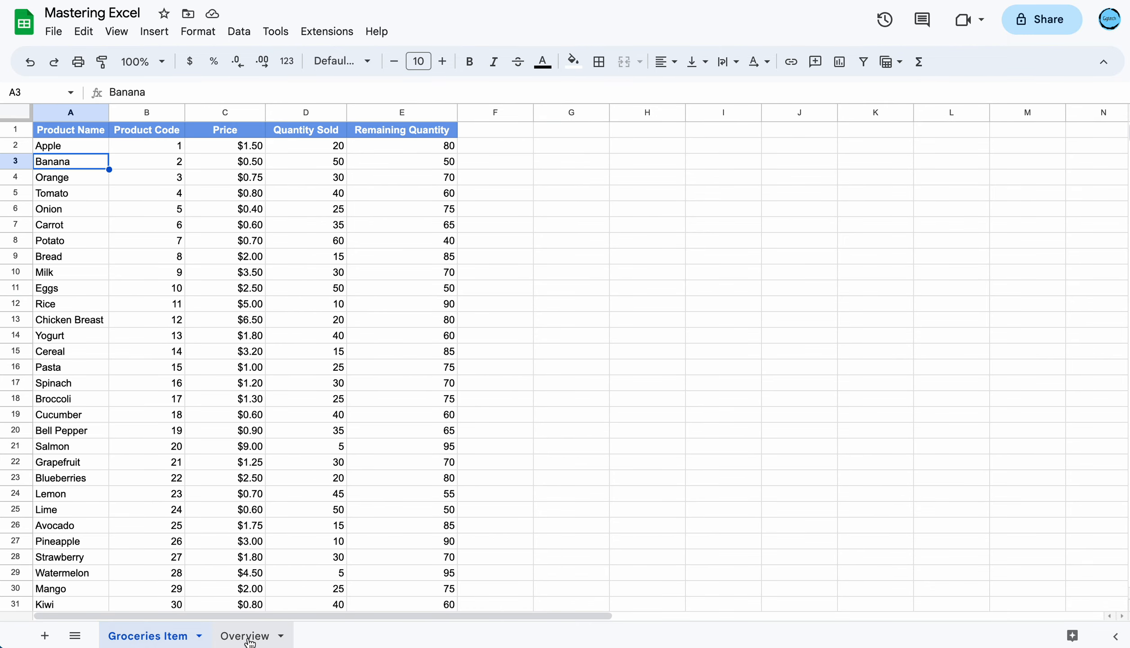
click(248, 636)
click(131, 641)
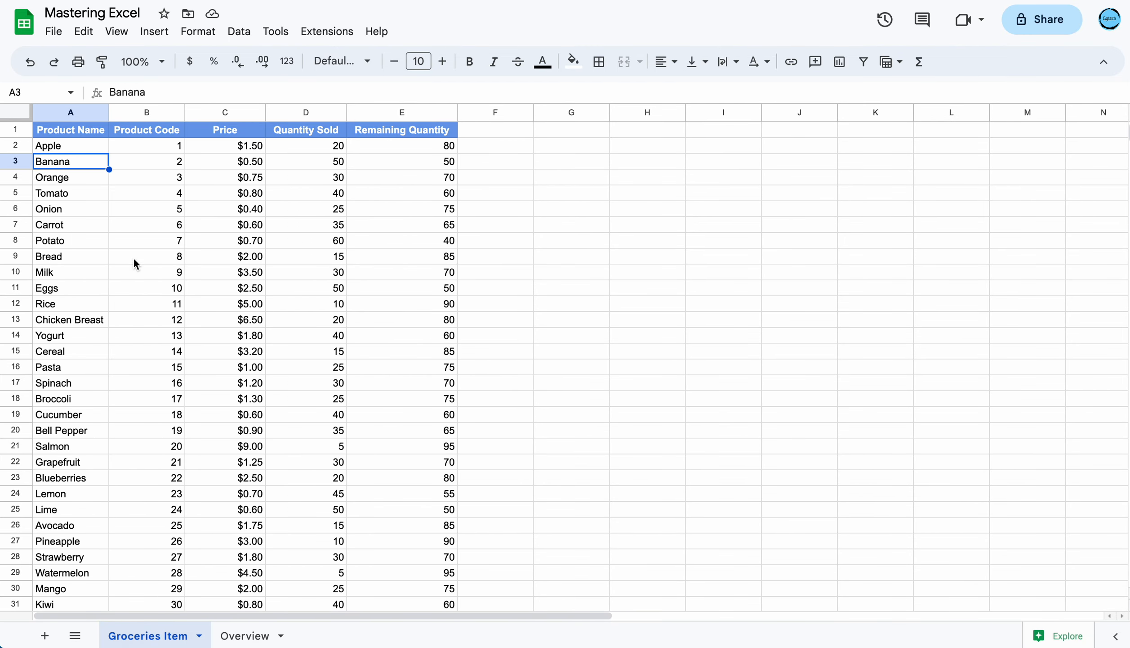
- Copy the Product Name header from the Groceries Item sheet into cell A1 of the Overview sheet
click(80, 135)
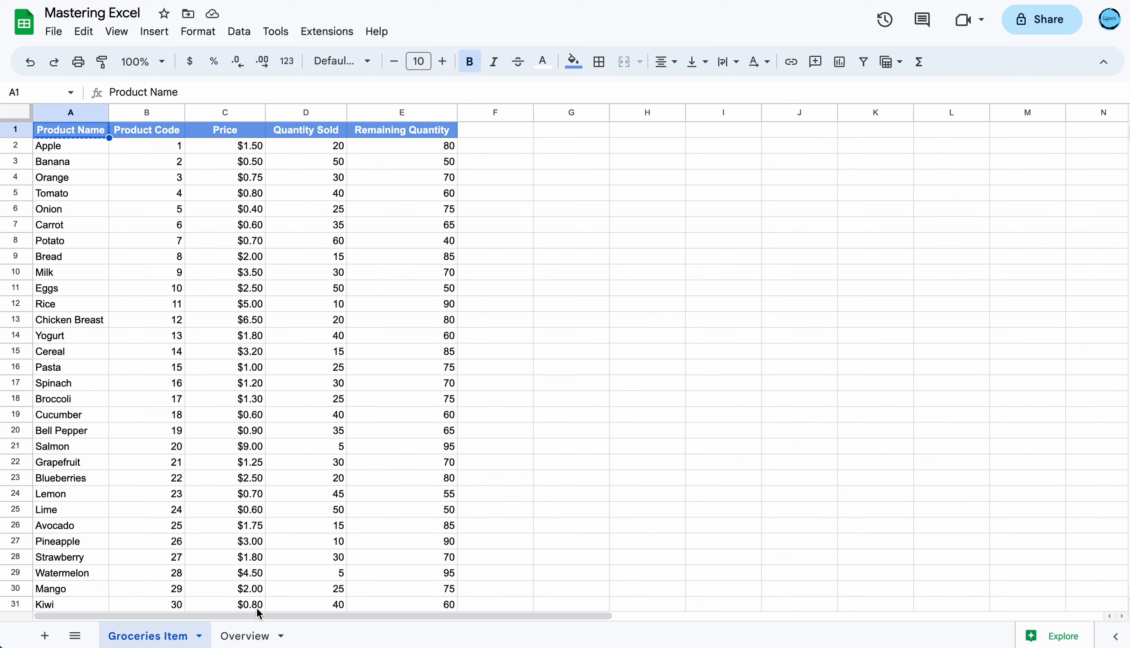
click(245, 635)
click(88, 132)
key(ctrl+b)
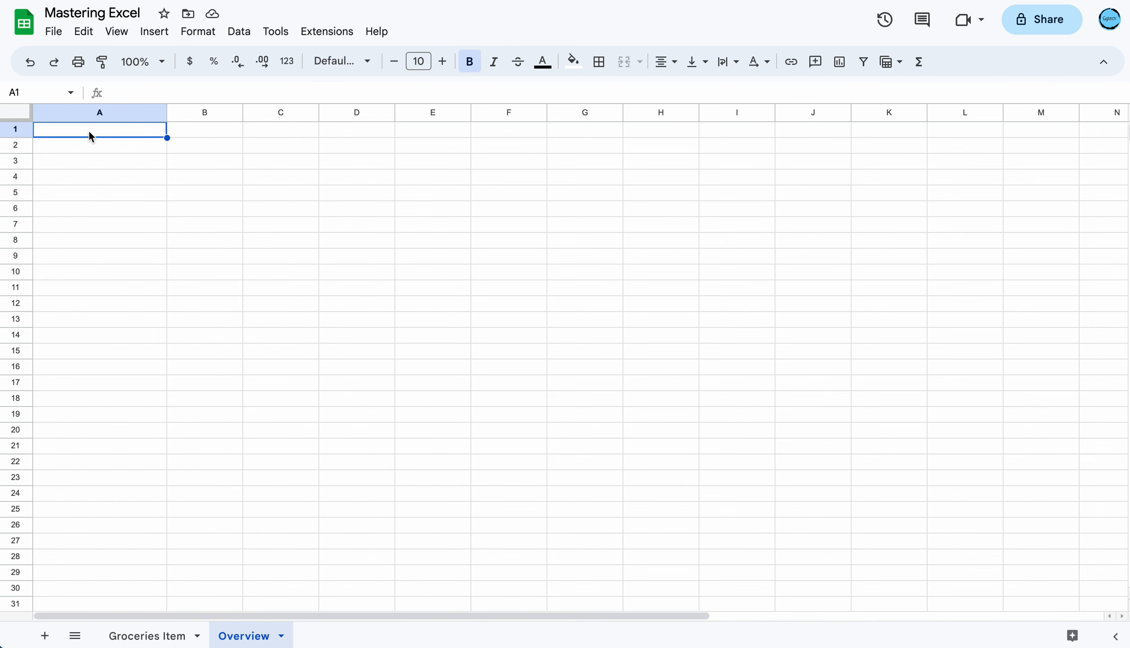
text(Product Name)
- Copy the Quantity Sold and Remaining Quantity headers from Groceries Item into cells B1:C1 of the Overview sheet
click(149, 636)
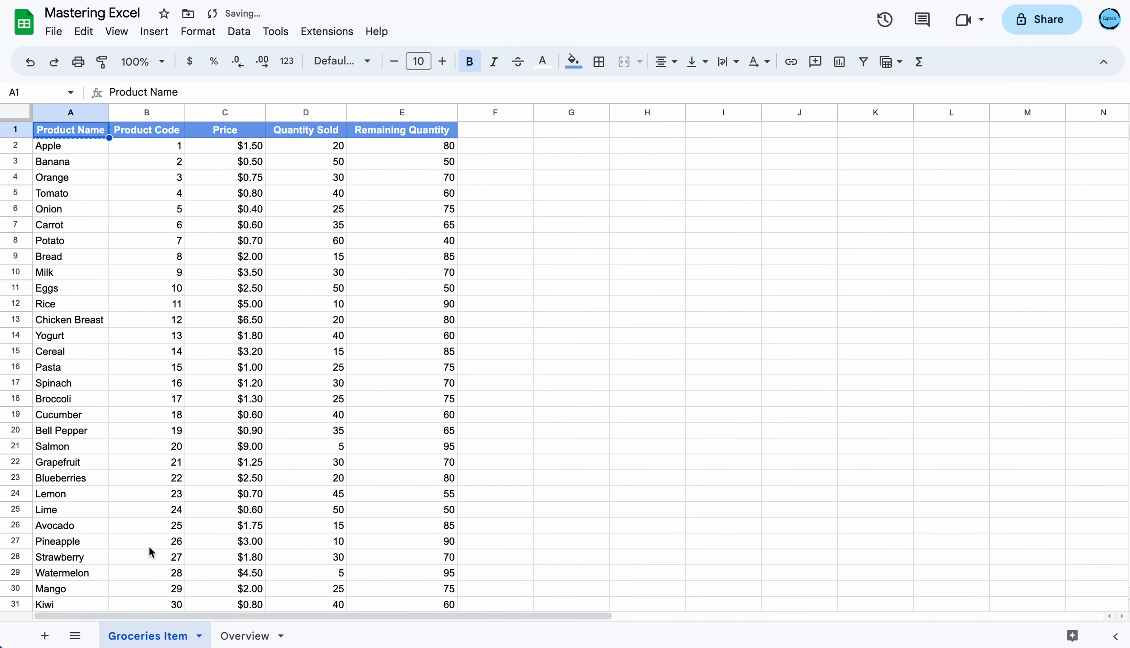
click(231, 270)
drag(292, 135, 402, 131)
key(super+c)
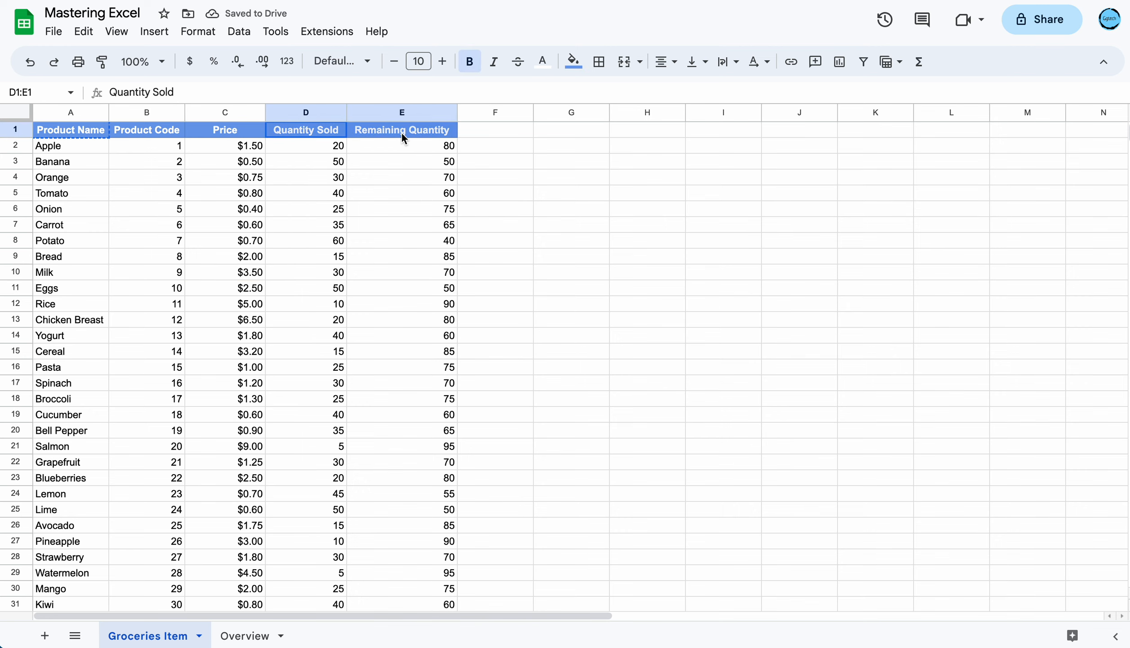
click(274, 644)
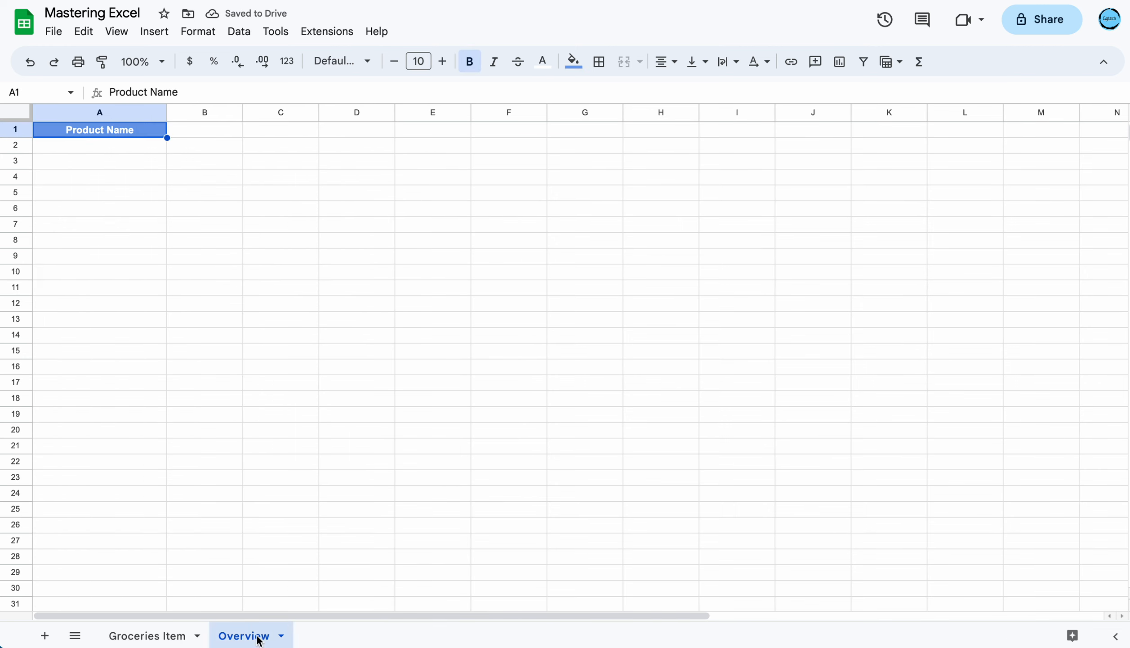
click(204, 398)
click(202, 133)
key(super+v)
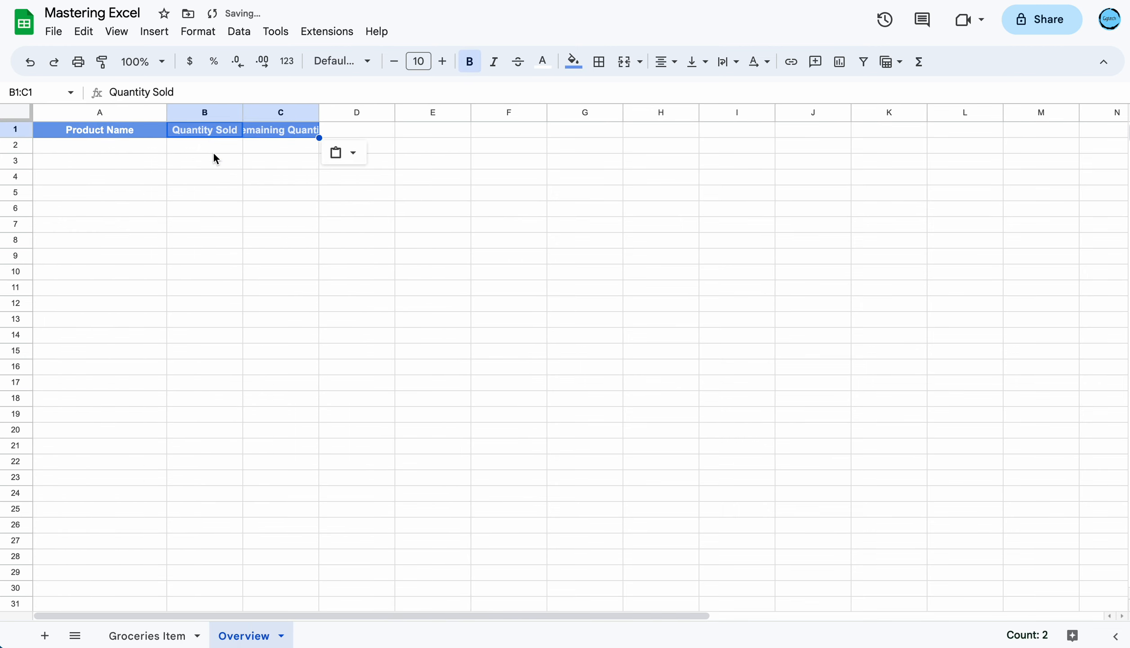
- Widen columns B and C on the Overview sheet so their headers fit fully
click(270, 191)
drag(243, 113, 299, 114)
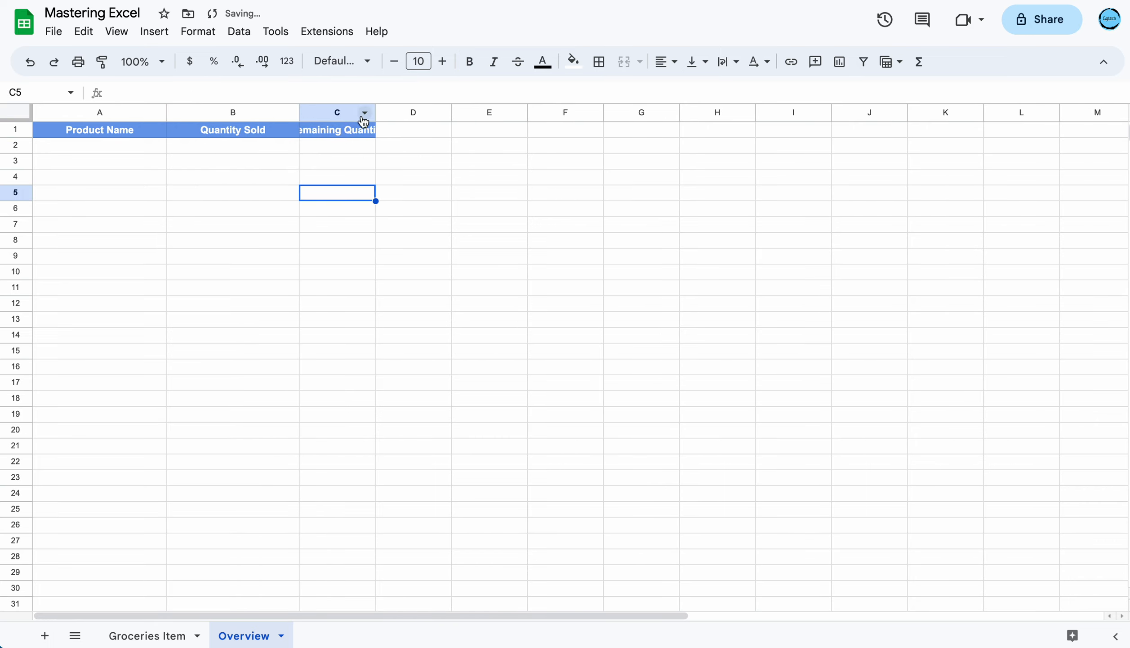
drag(376, 113, 425, 114)
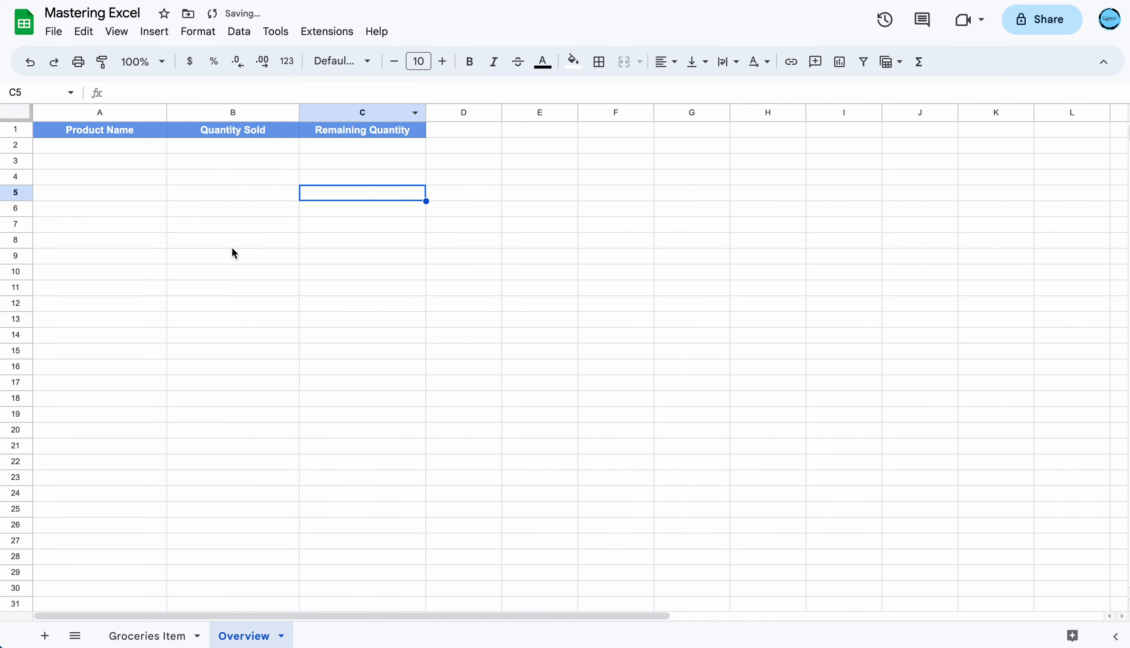
click(162, 634)
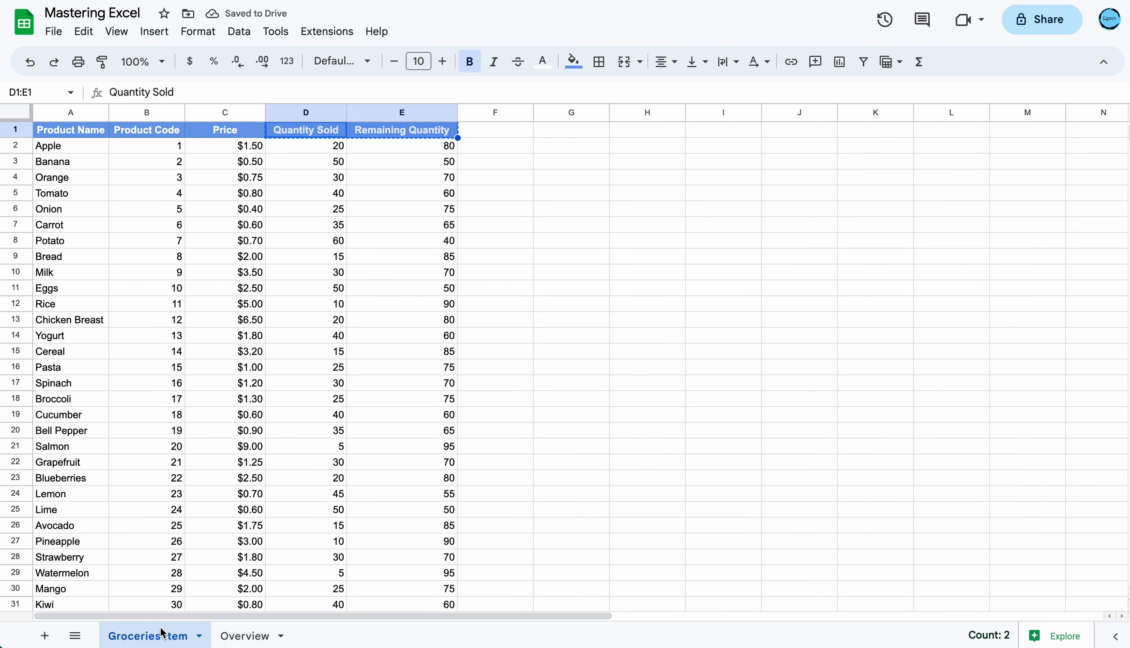
click(244, 635)
click(128, 148)
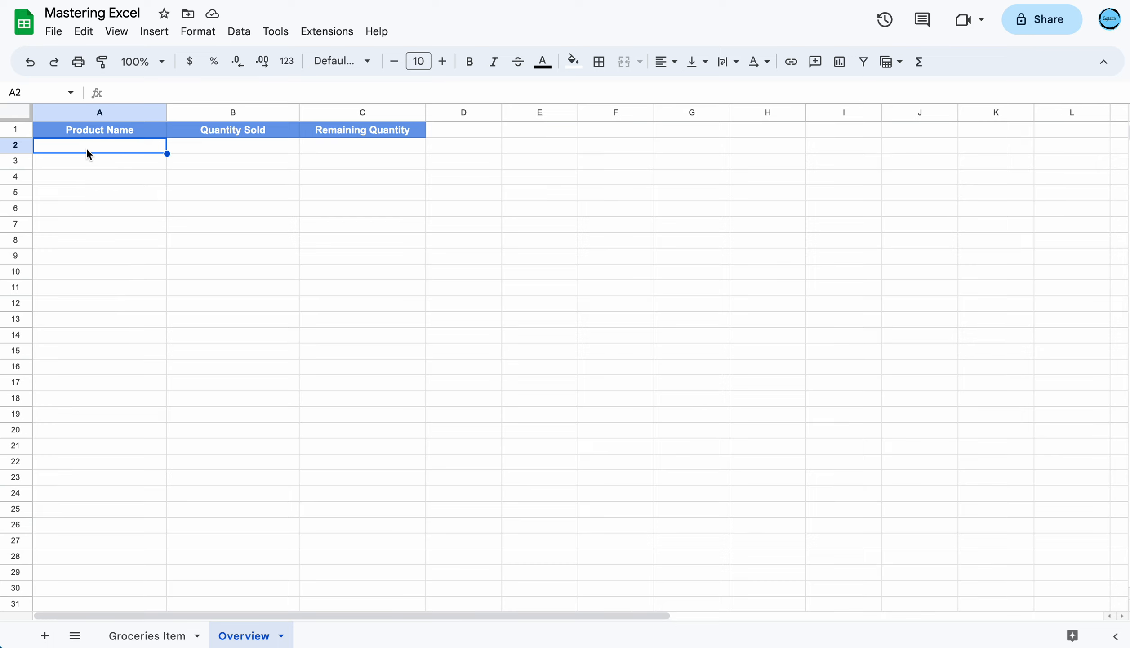
click(116, 129)
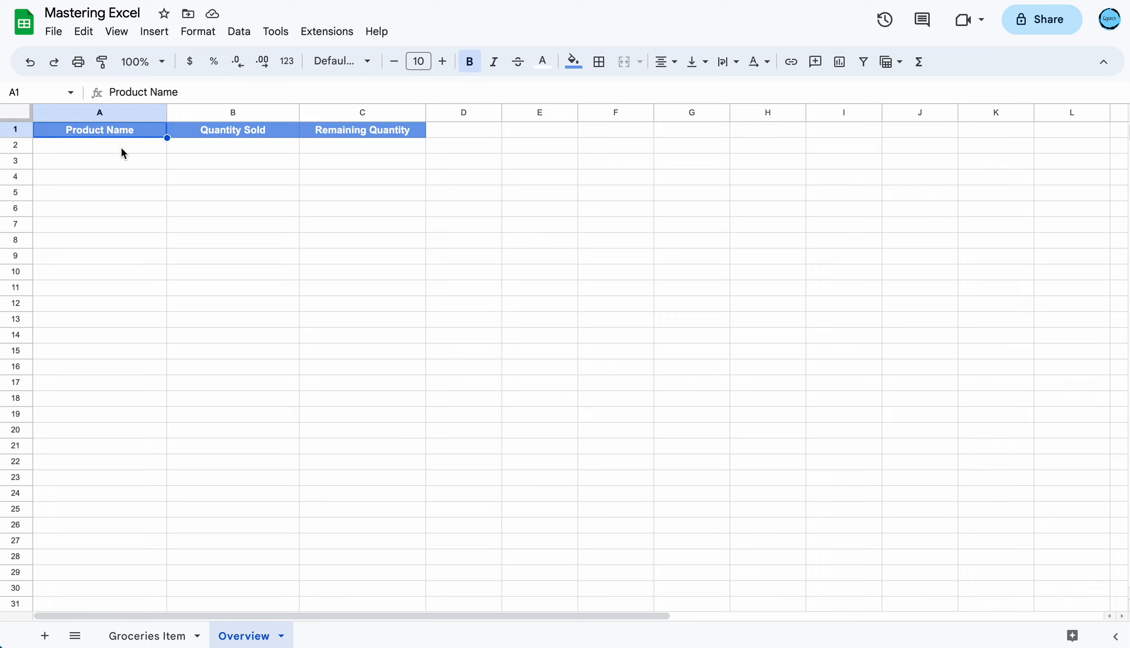
- Add a data validation rule to cell A2 on the Overview sheet using the criteria Dropdown (from a range)
click(120, 146)
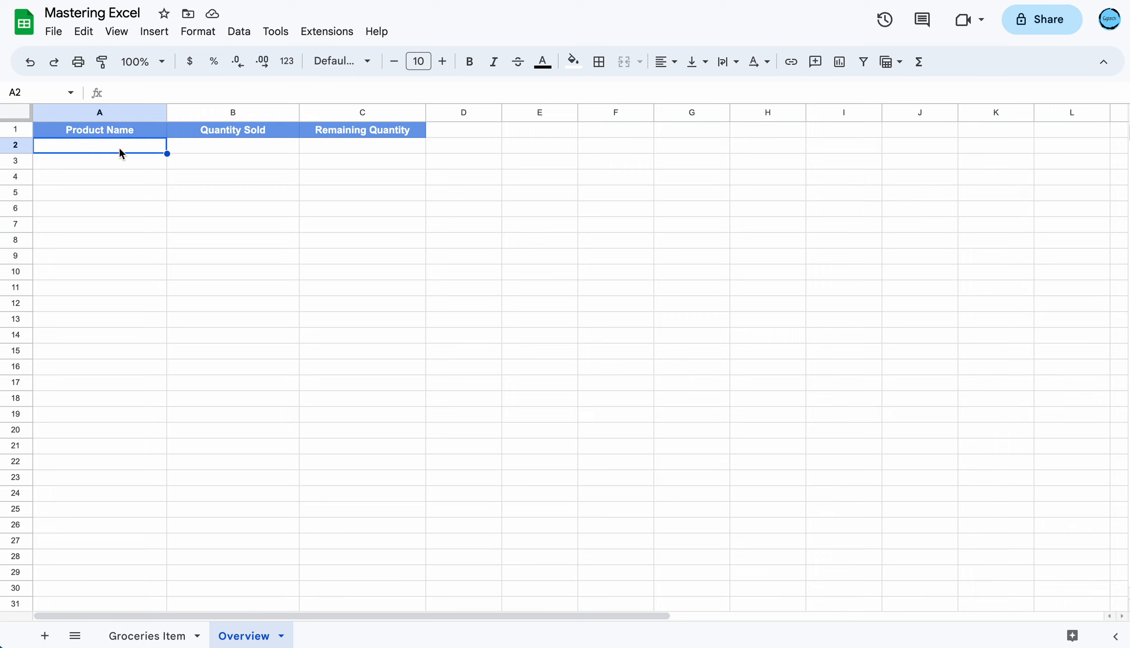
click(240, 36)
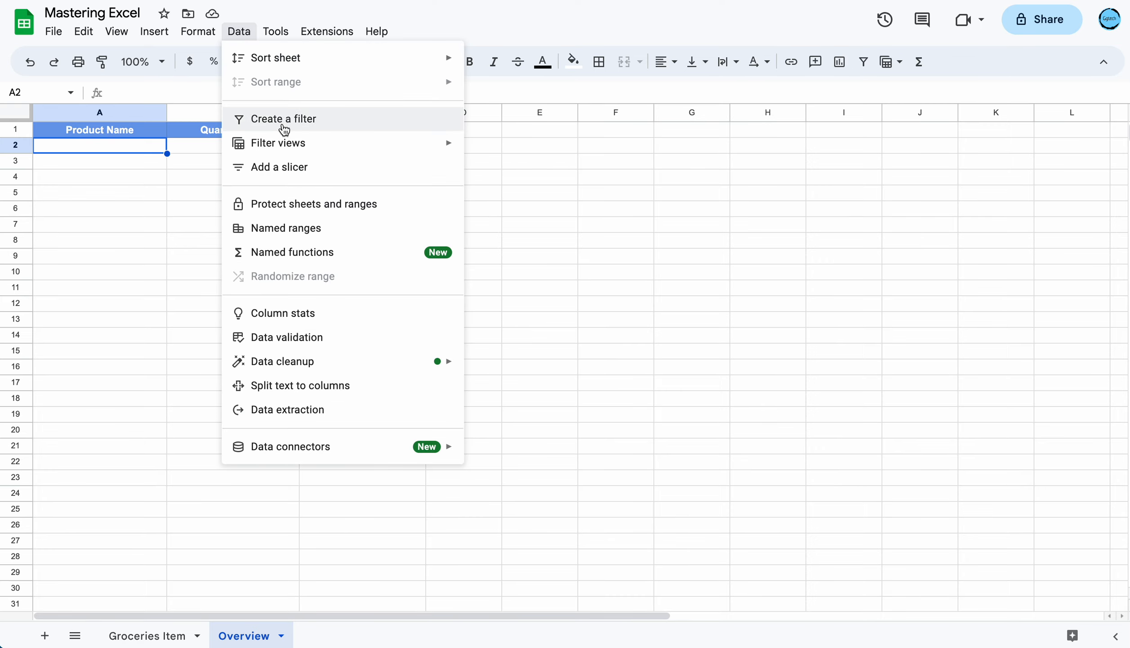
click(314, 342)
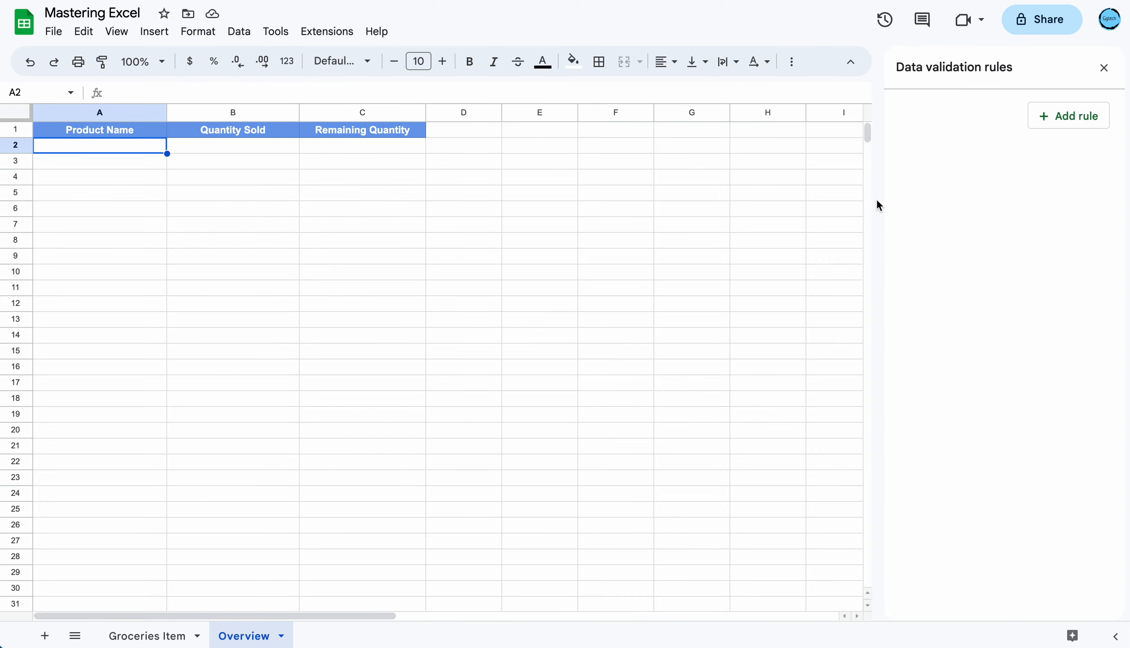
click(1045, 116)
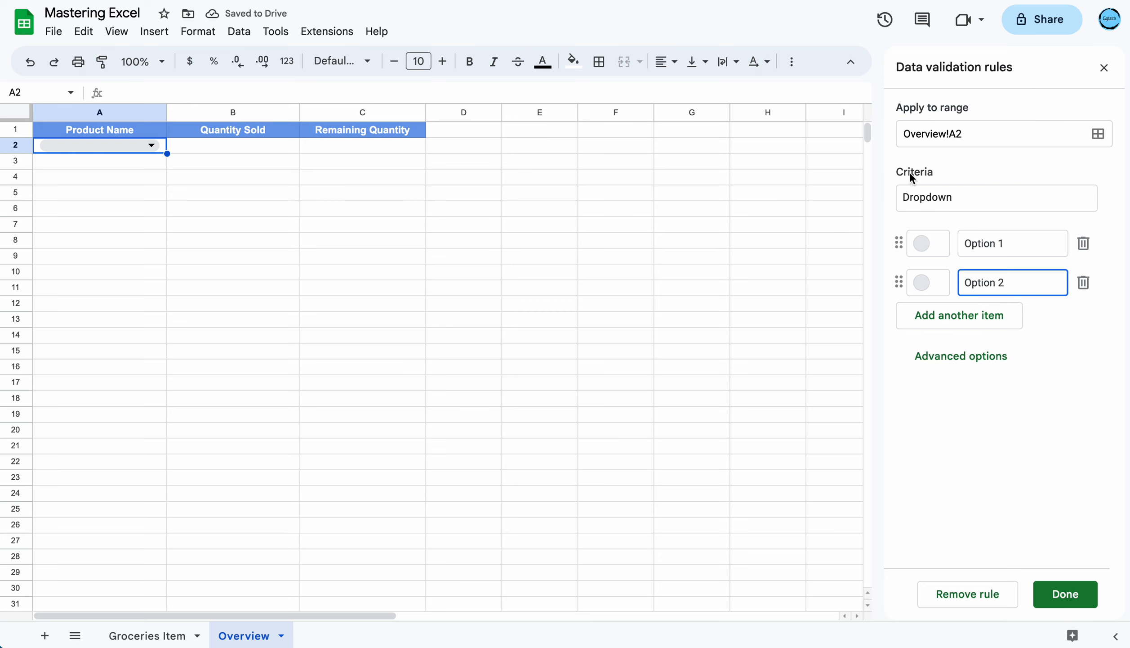
click(937, 204)
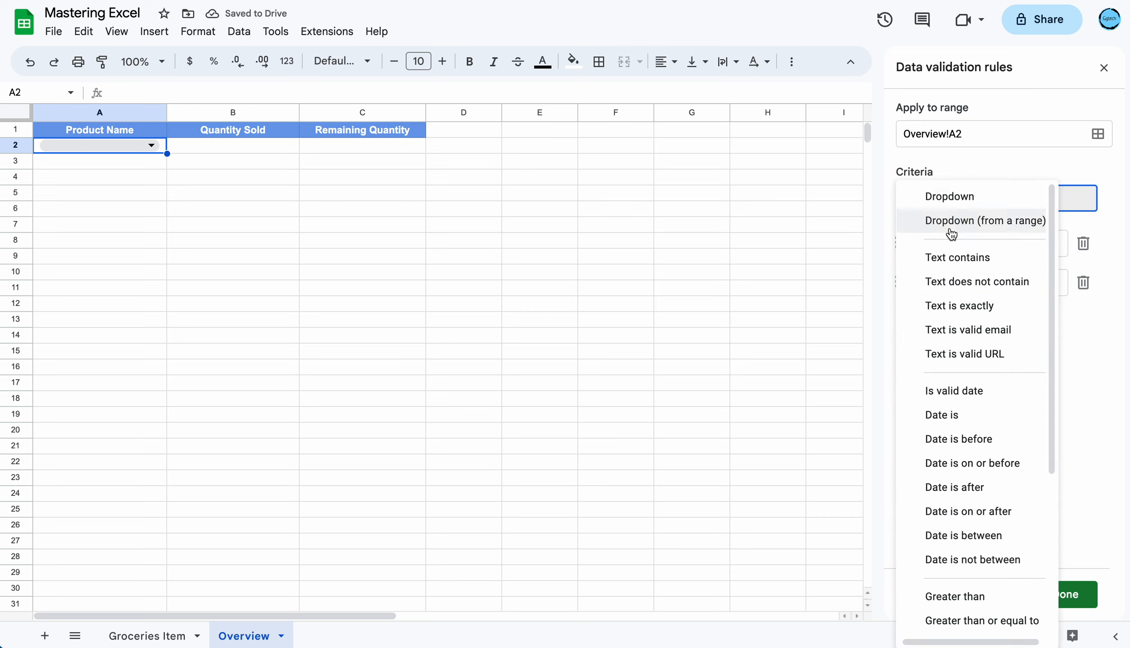
click(951, 221)
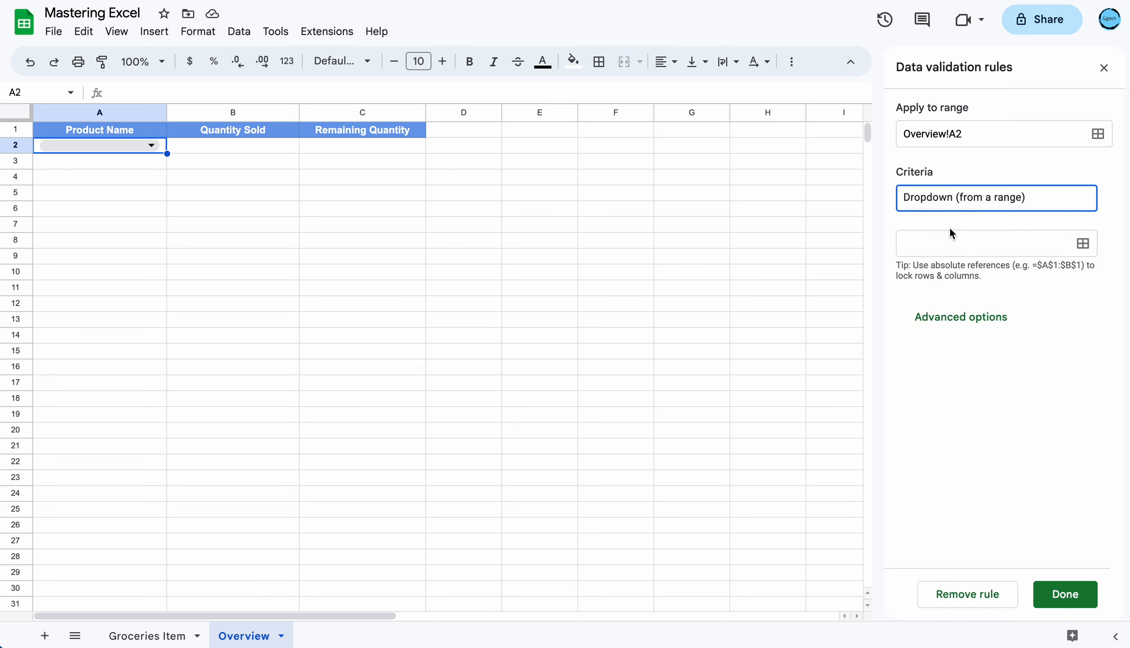
- Select all product names, 'Groceries Item'!A2:A74, as the source range for the dropdown
click(1084, 244)
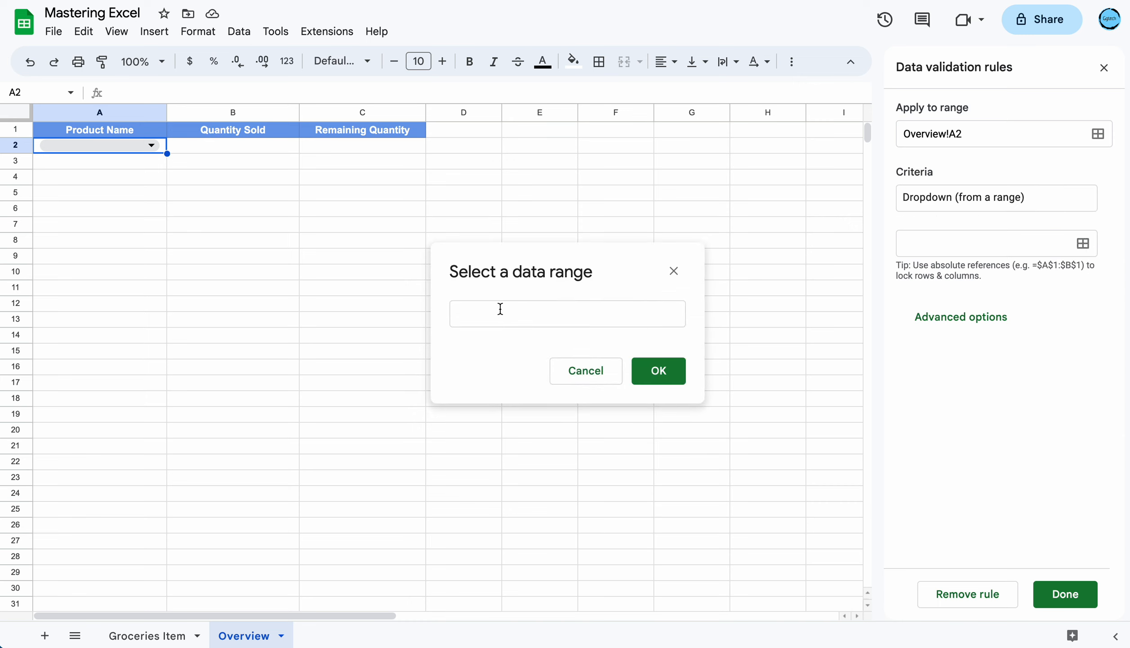
click(468, 315)
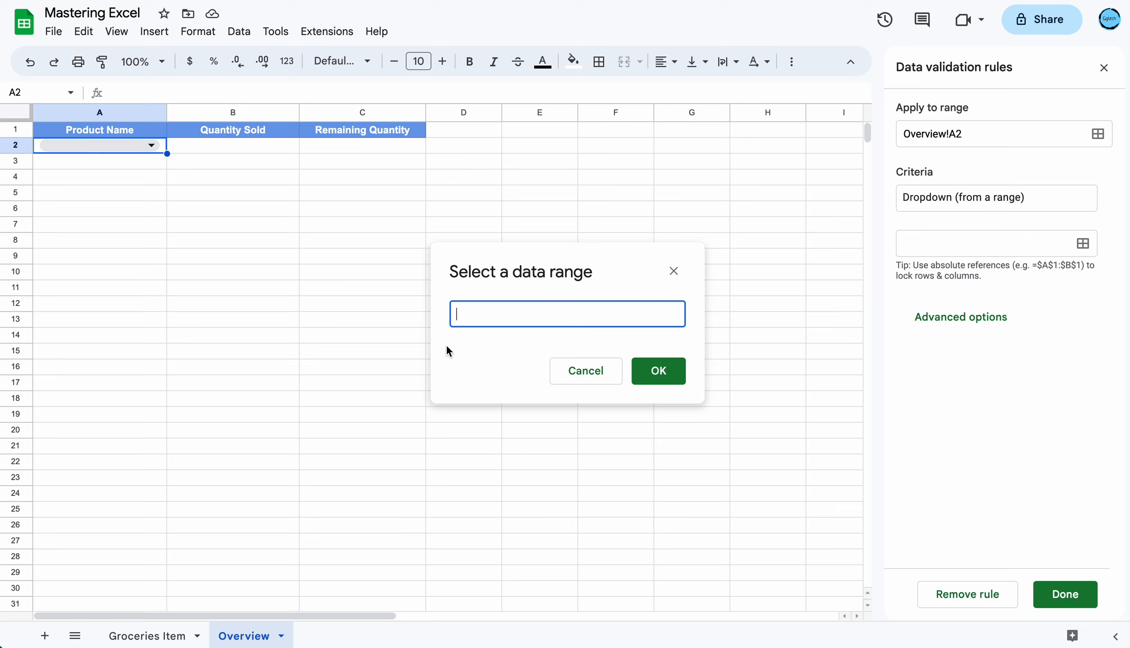
click(158, 636)
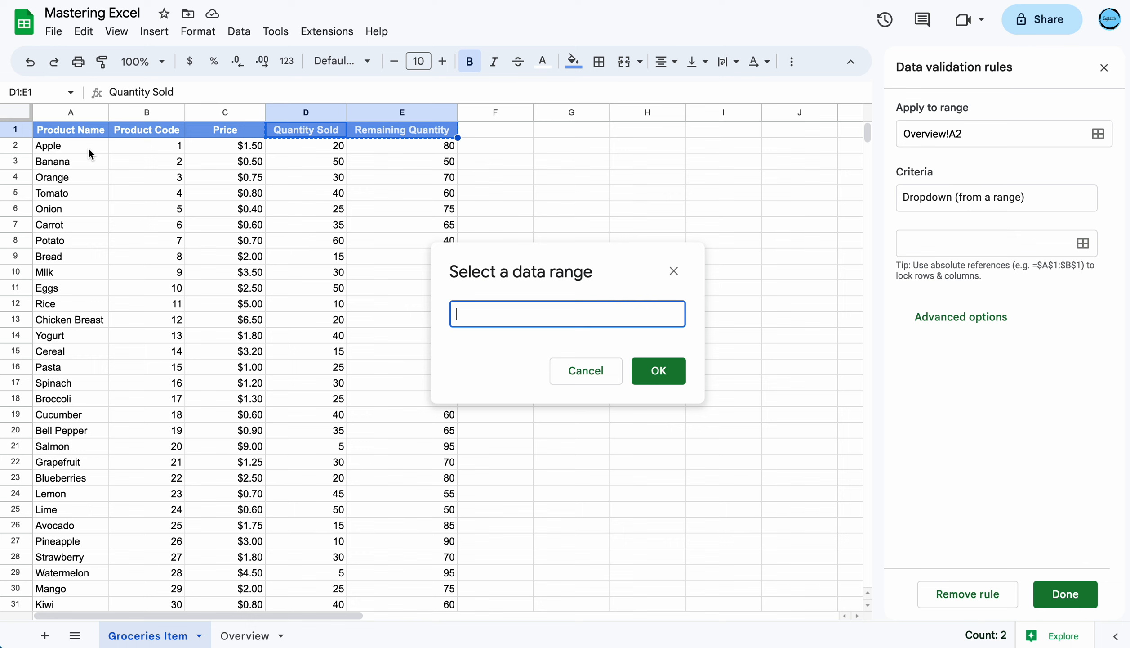
drag(88, 147, 85, 303)
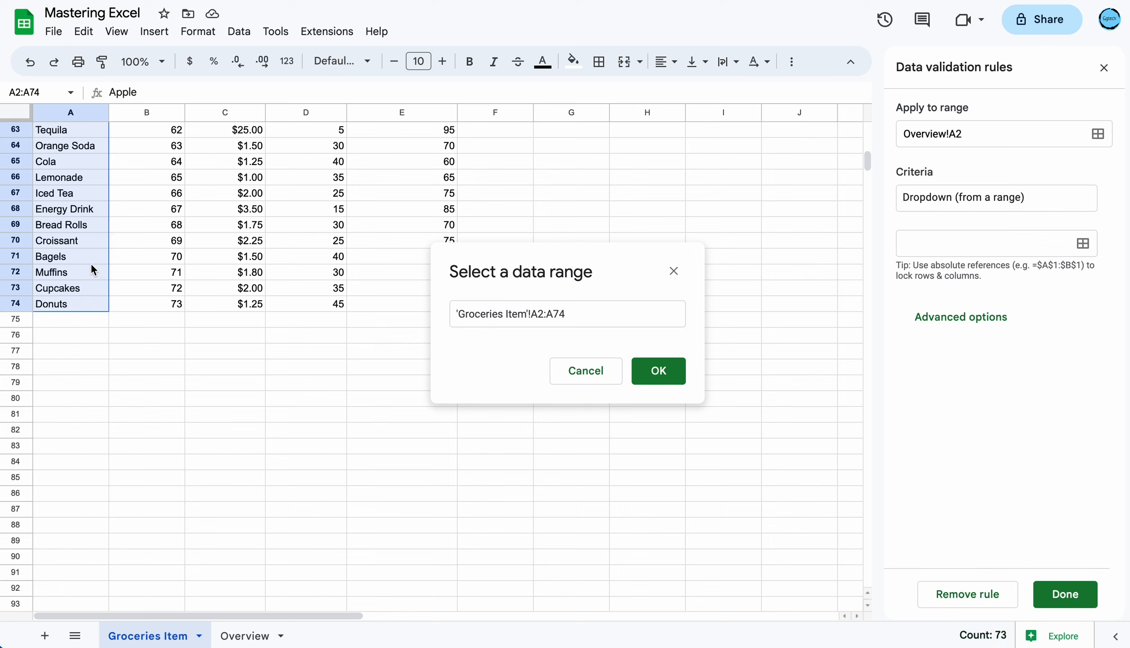
scroll(91, 266, up, 20)
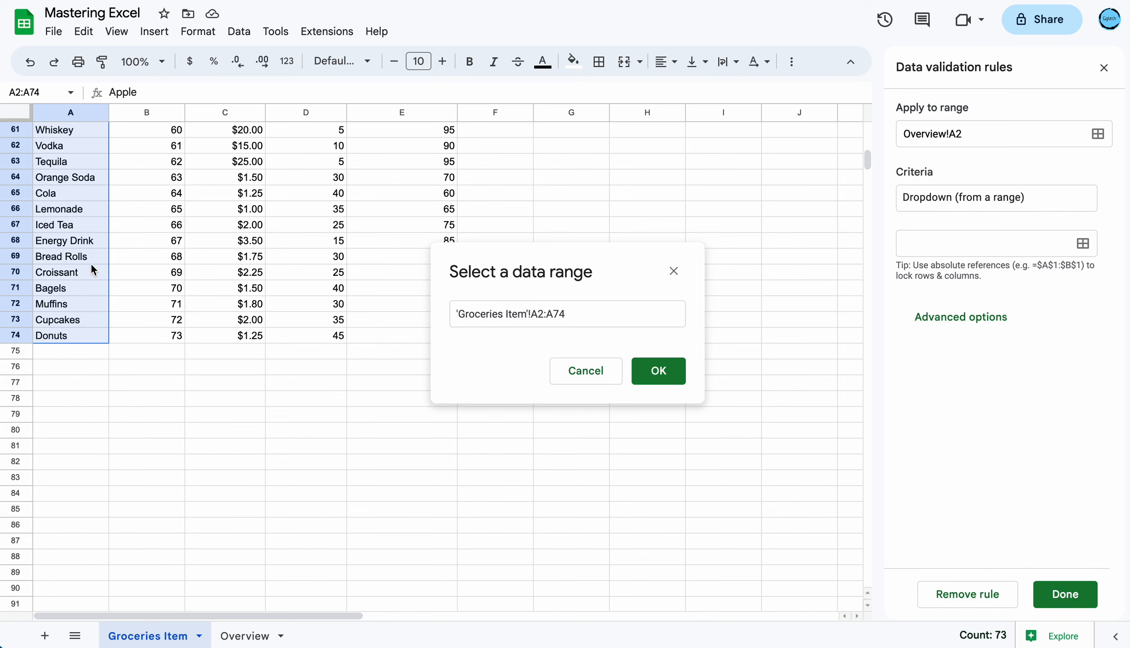
- Change the dropdown source range to the open-ended 'Groceries Item'!A2:A and save the validation rule
click(566, 314)
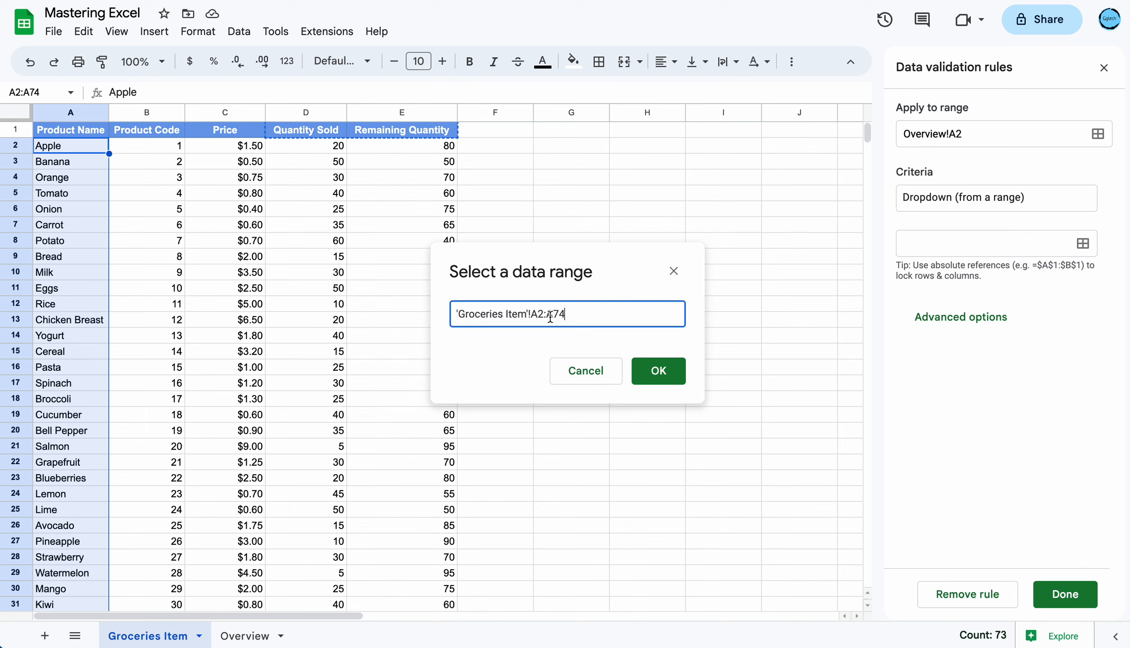
scroll(163, 424, down, 20)
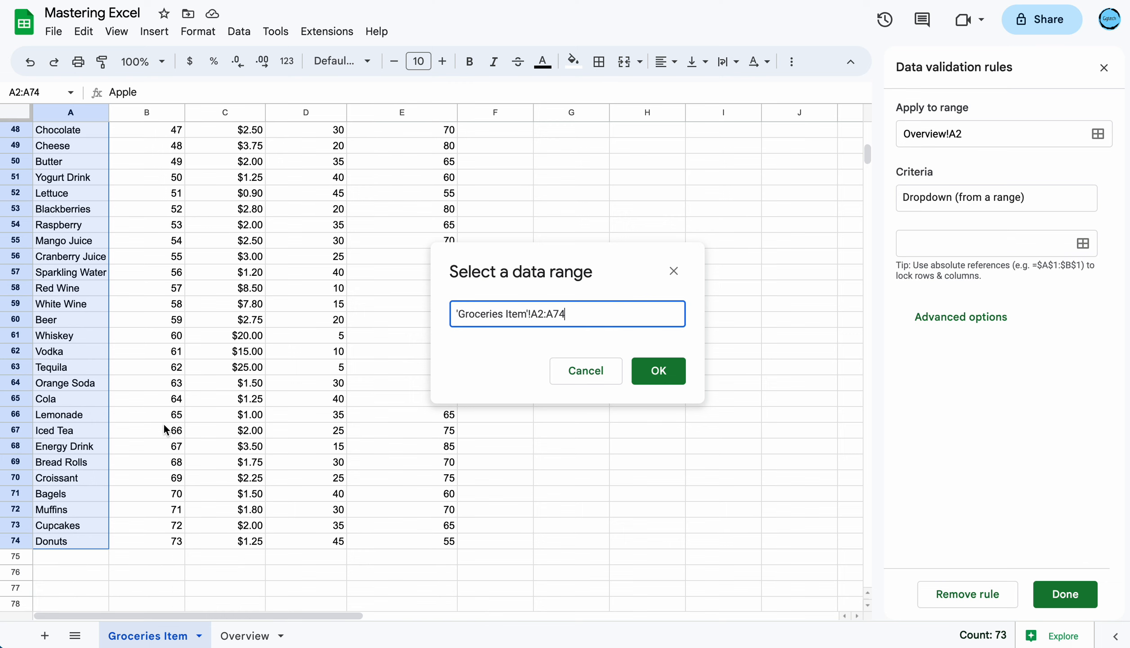
scroll(135, 411, up, 3)
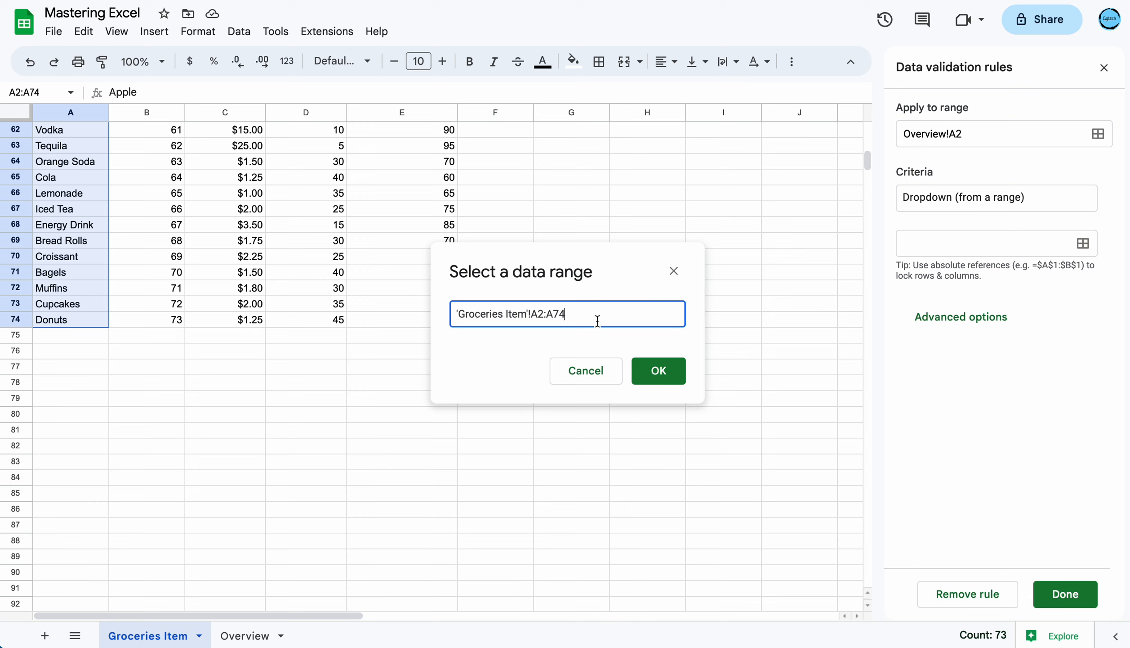
drag(553, 314, 591, 312)
key(BackSpace)
scroll(74, 337, down, 2)
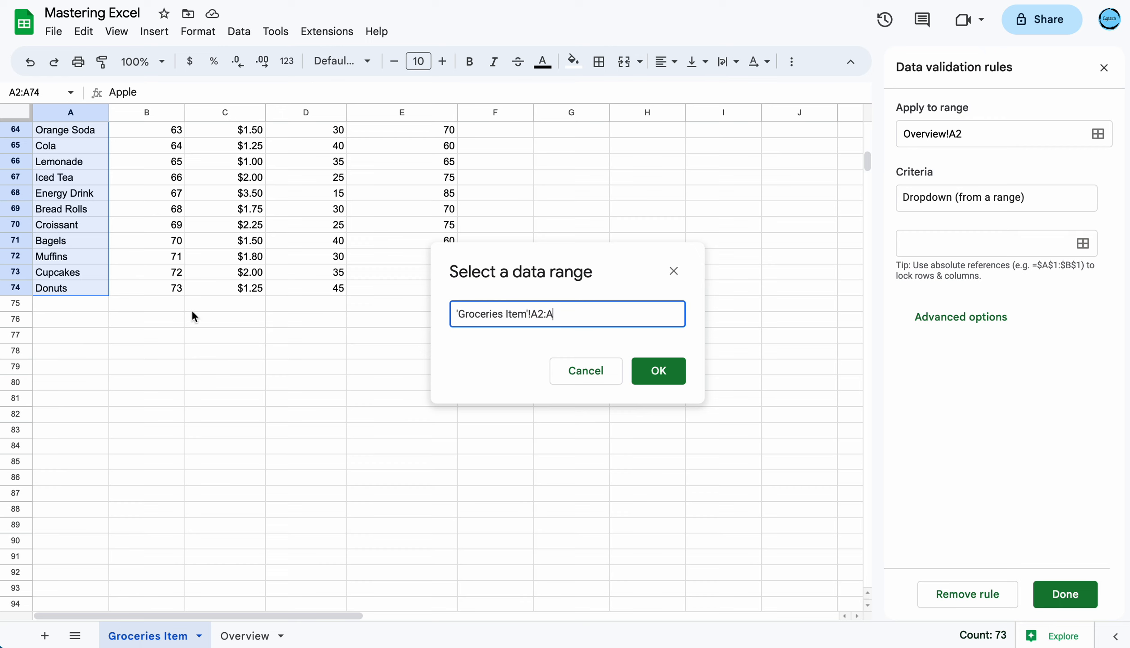
scroll(192, 308, up, 20)
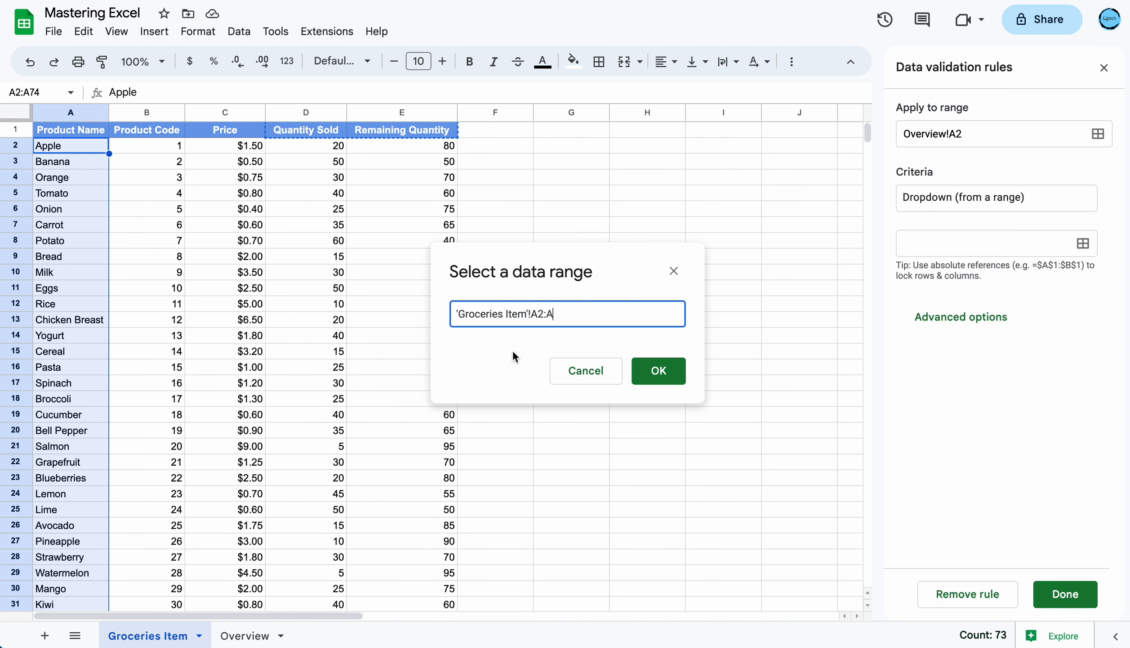
click(667, 374)
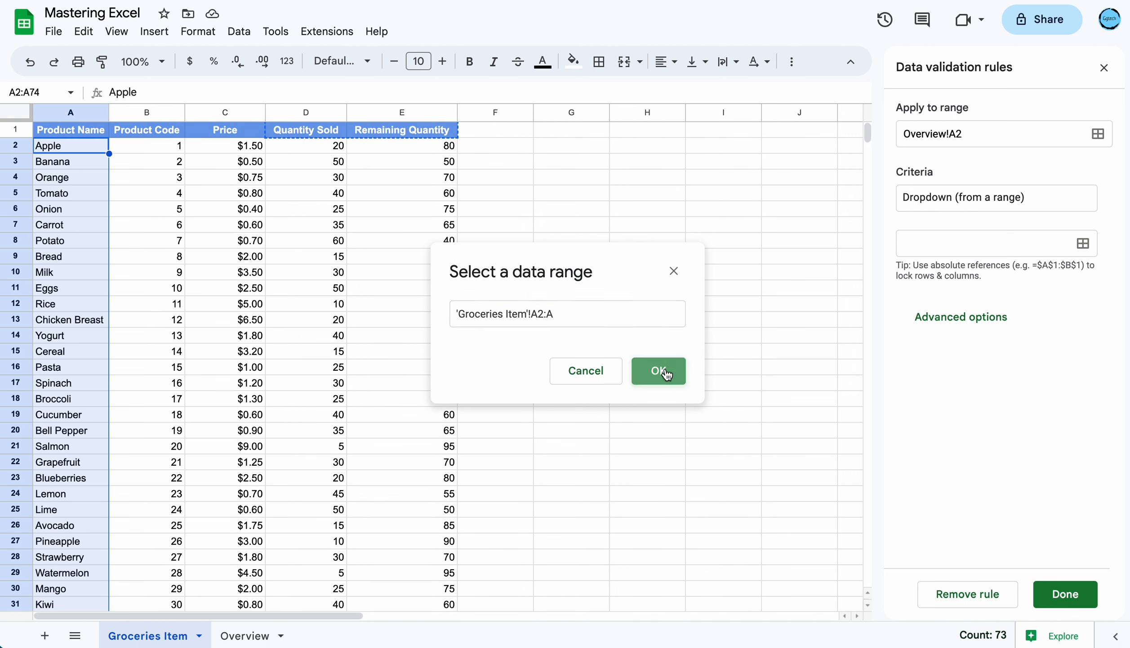
click(1065, 593)
- Browse the product list in the Overview sheet's A2 dropdown and choose Apple
click(254, 637)
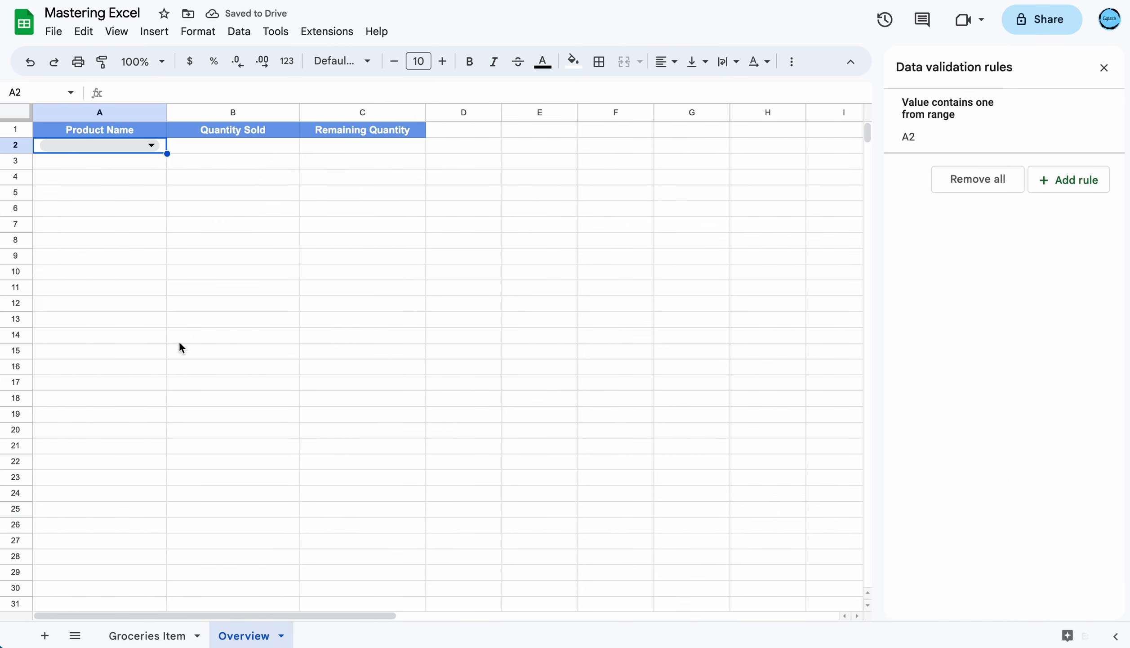
click(124, 254)
click(152, 144)
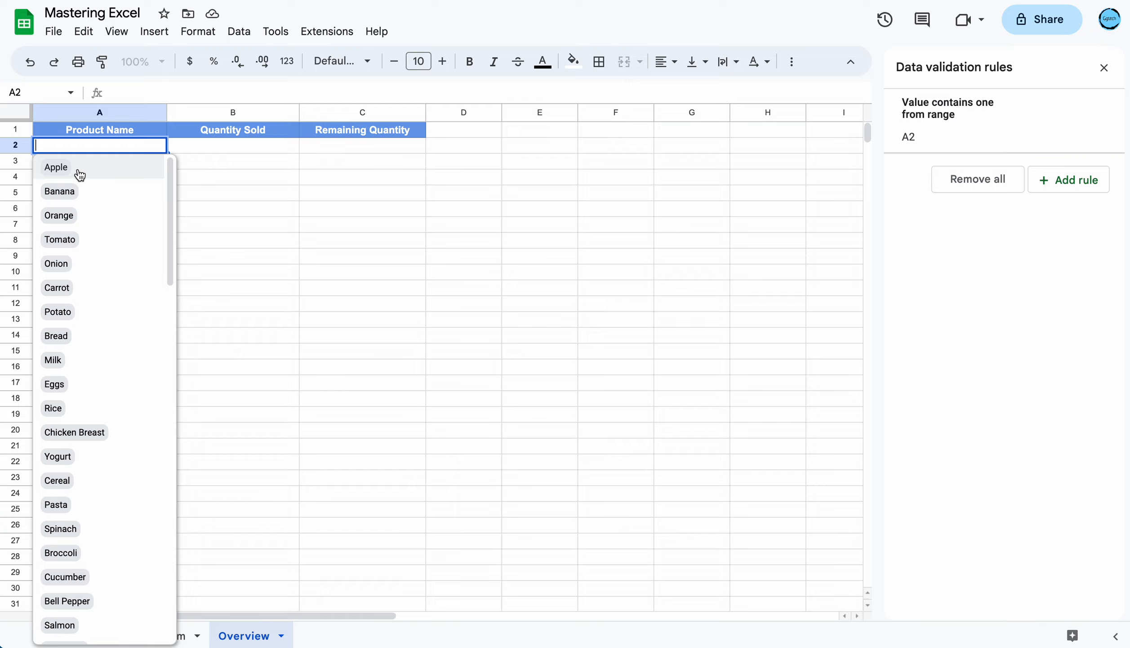
scroll(108, 300, down, 1)
scroll(107, 300, down, 20)
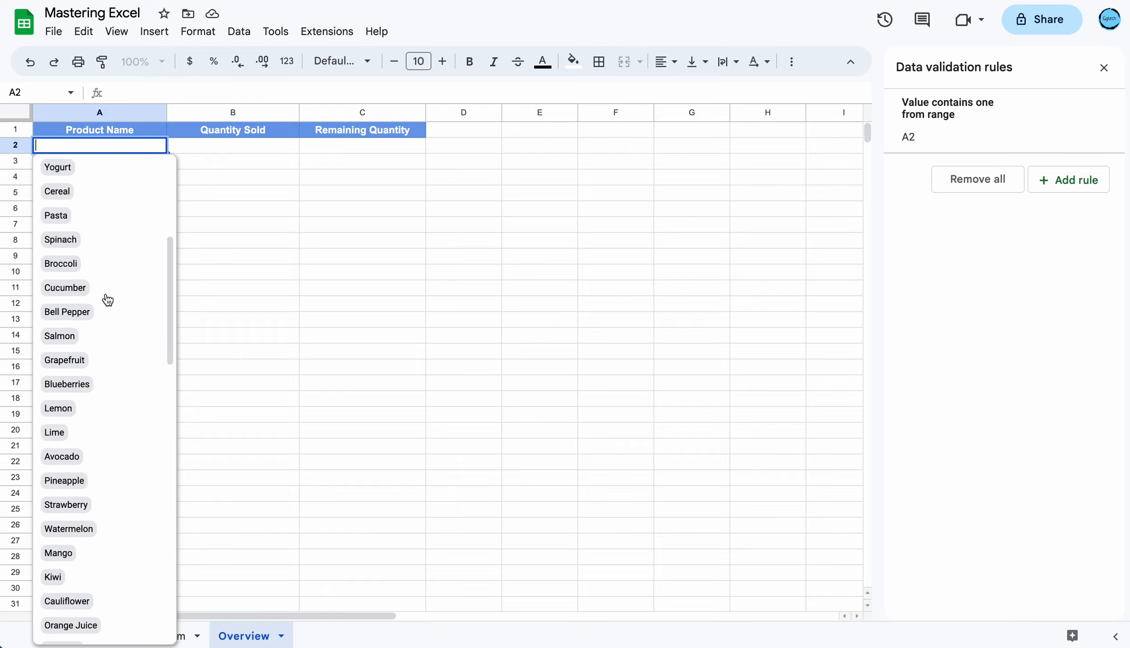
scroll(129, 253, up, 20)
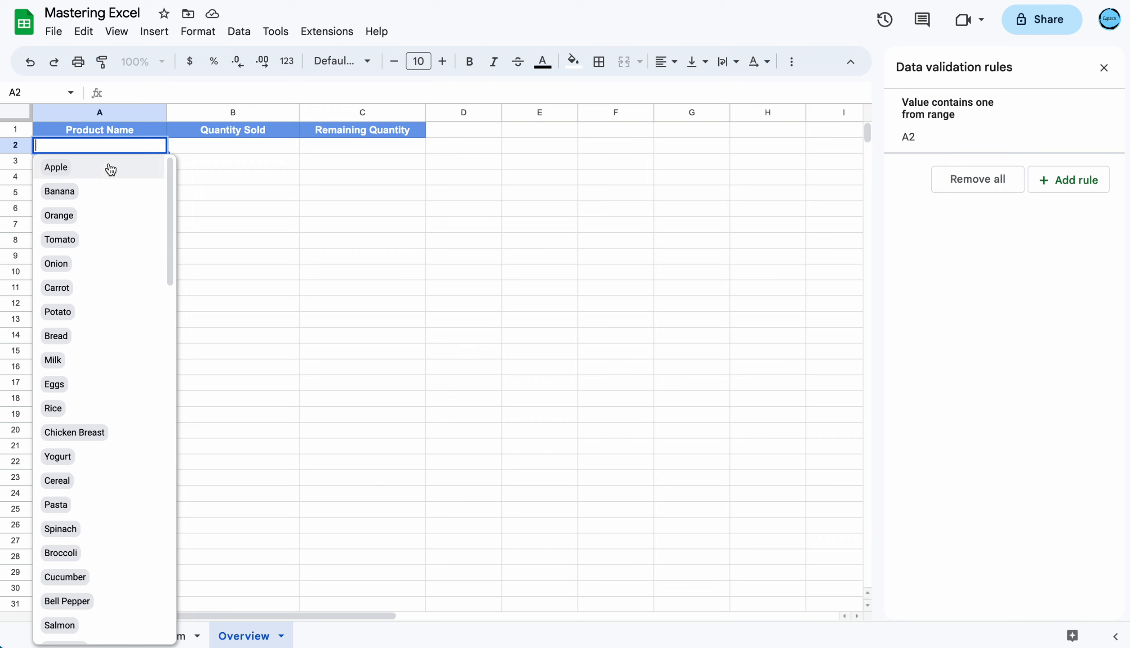
click(108, 167)
- Switch the product in A2 to Banana and back to Apple to test the dropdown
click(151, 146)
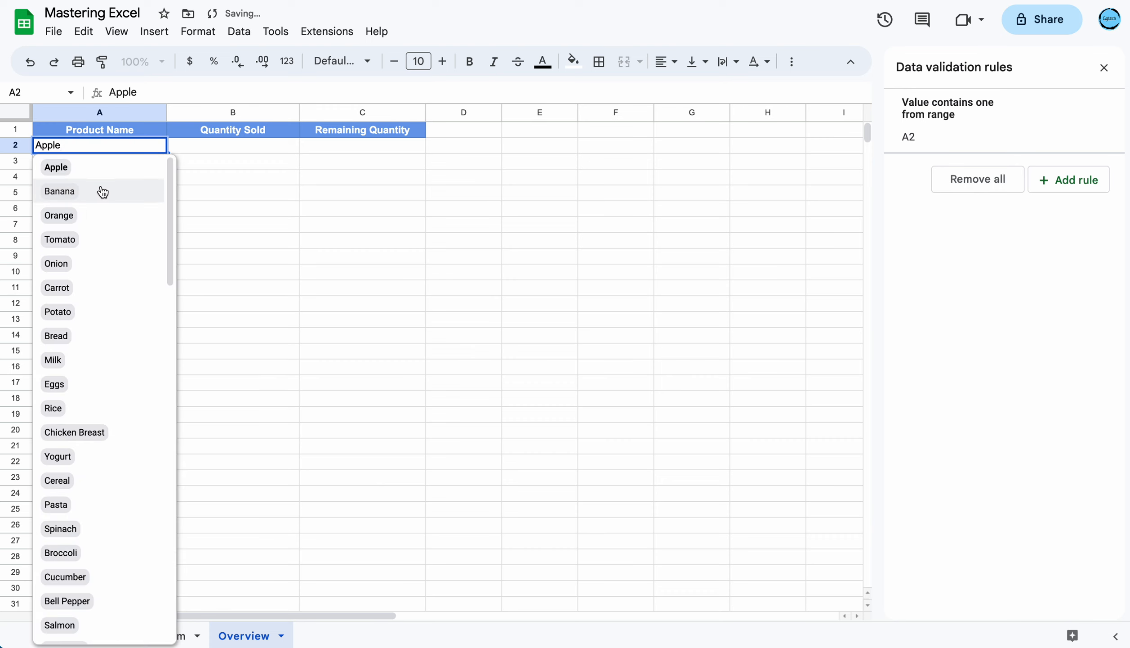
click(99, 189)
click(155, 145)
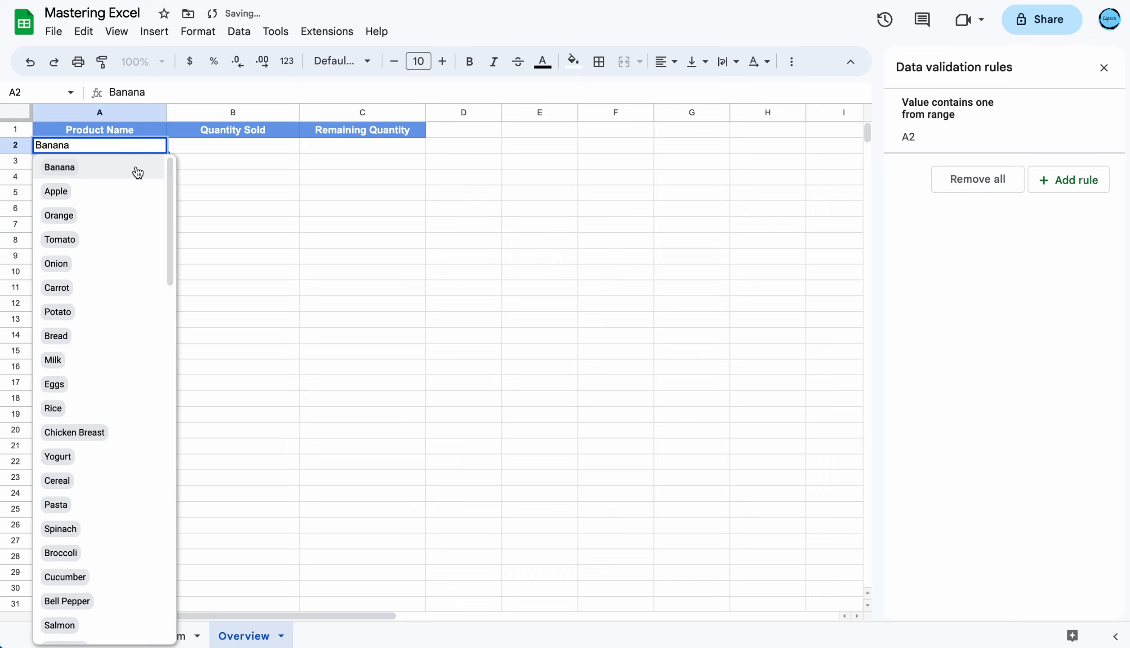
click(119, 192)
- Start a VLOOKUP formula in cell B2 of the Overview sheet with A2 as the search key
click(234, 148)
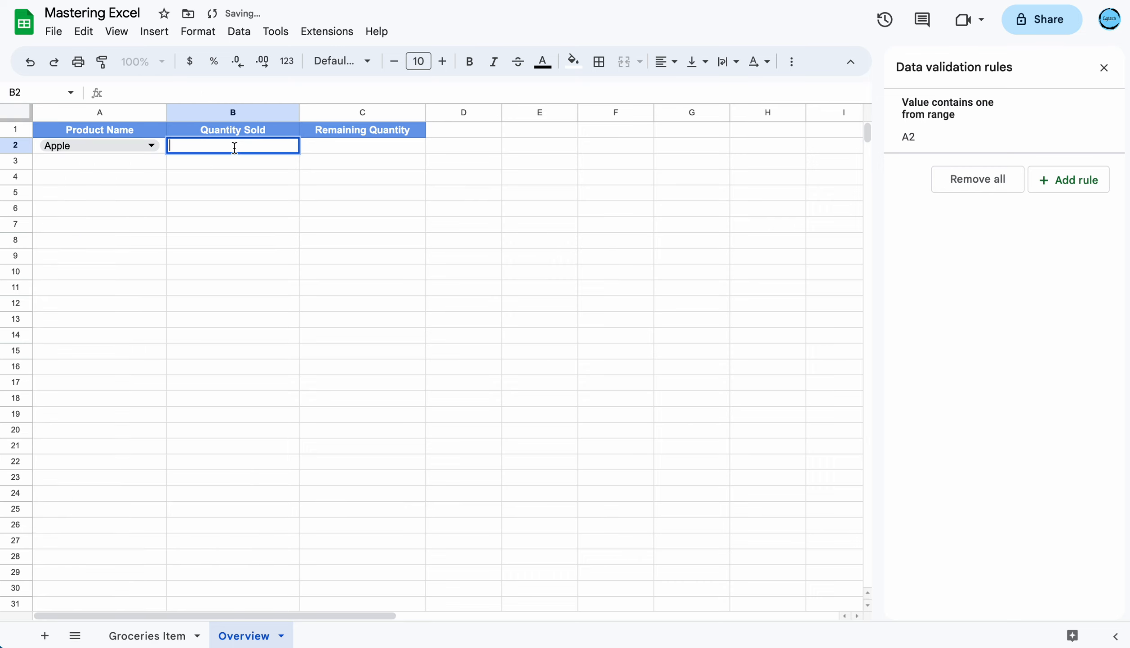
click(232, 193)
double_click(227, 148)
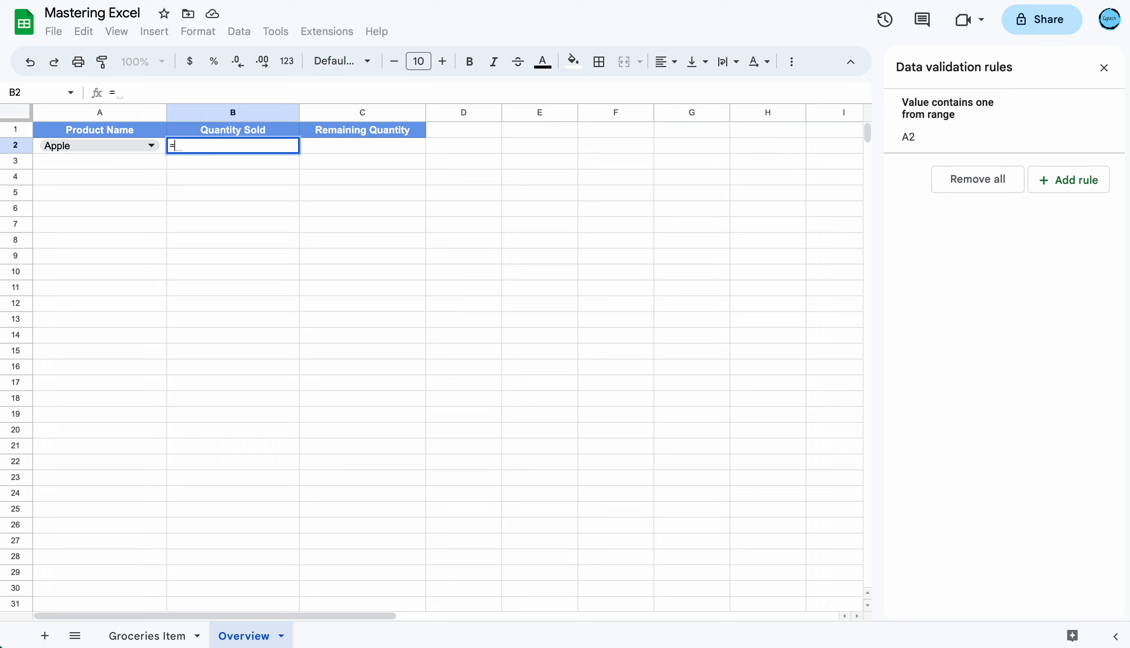
text(=vlook)
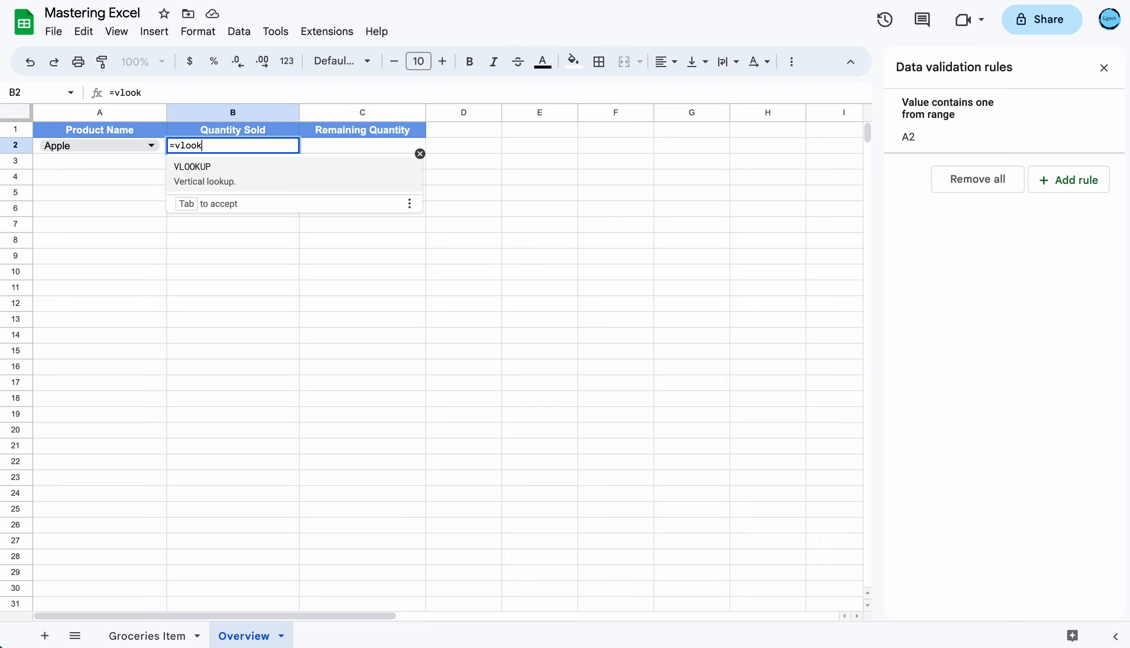
text(up()
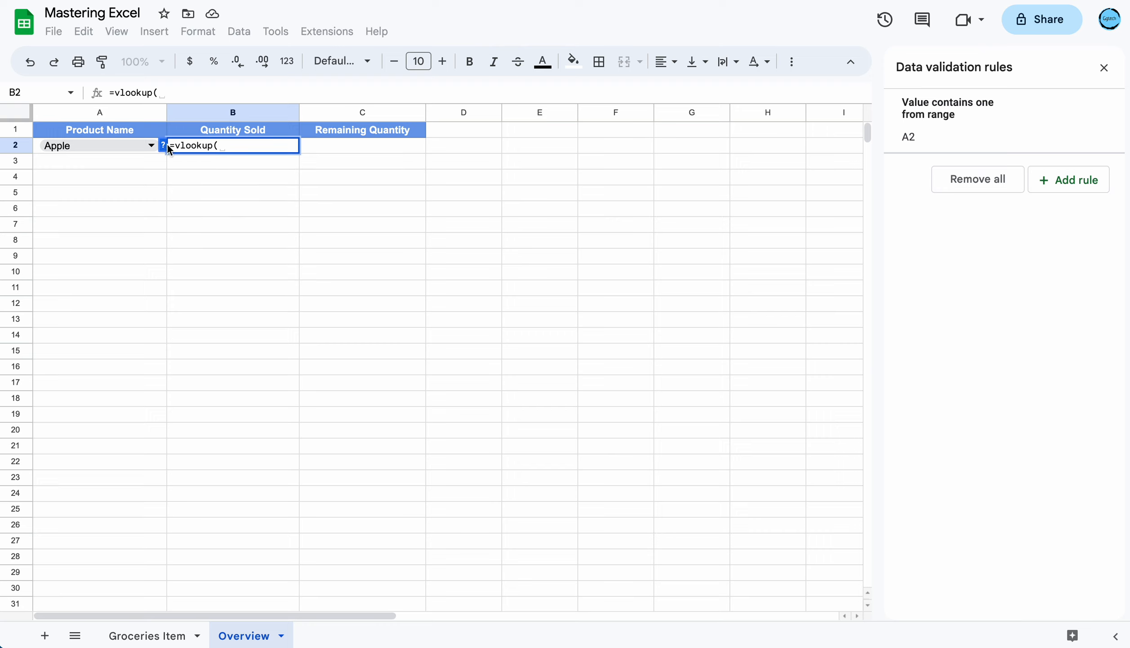
click(67, 149)
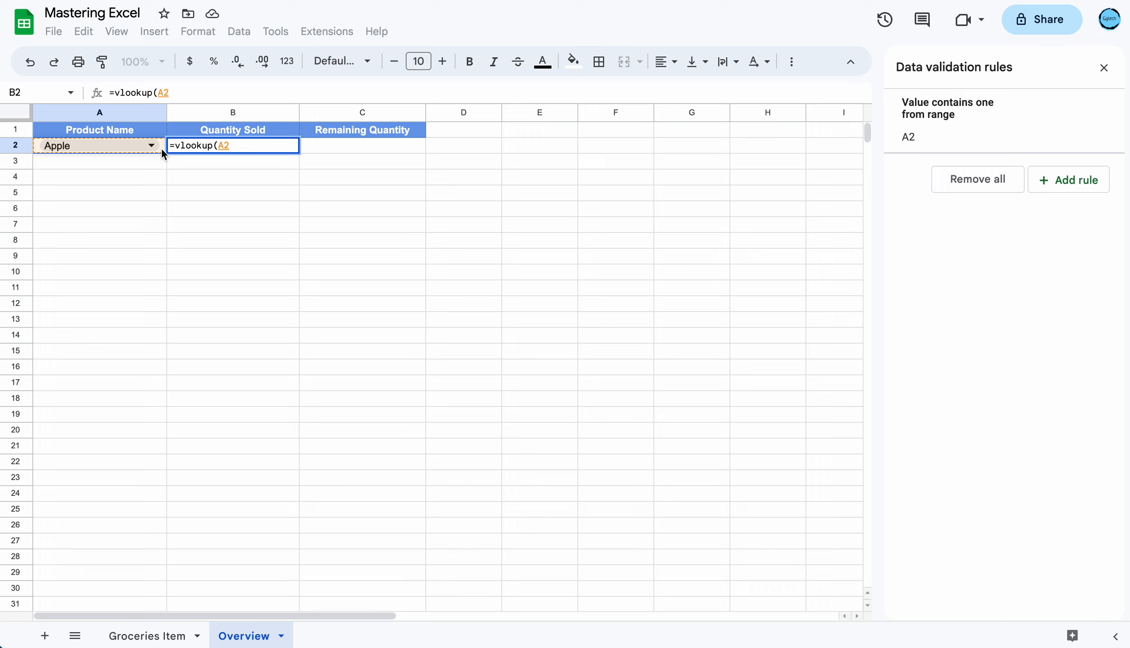
text(,)
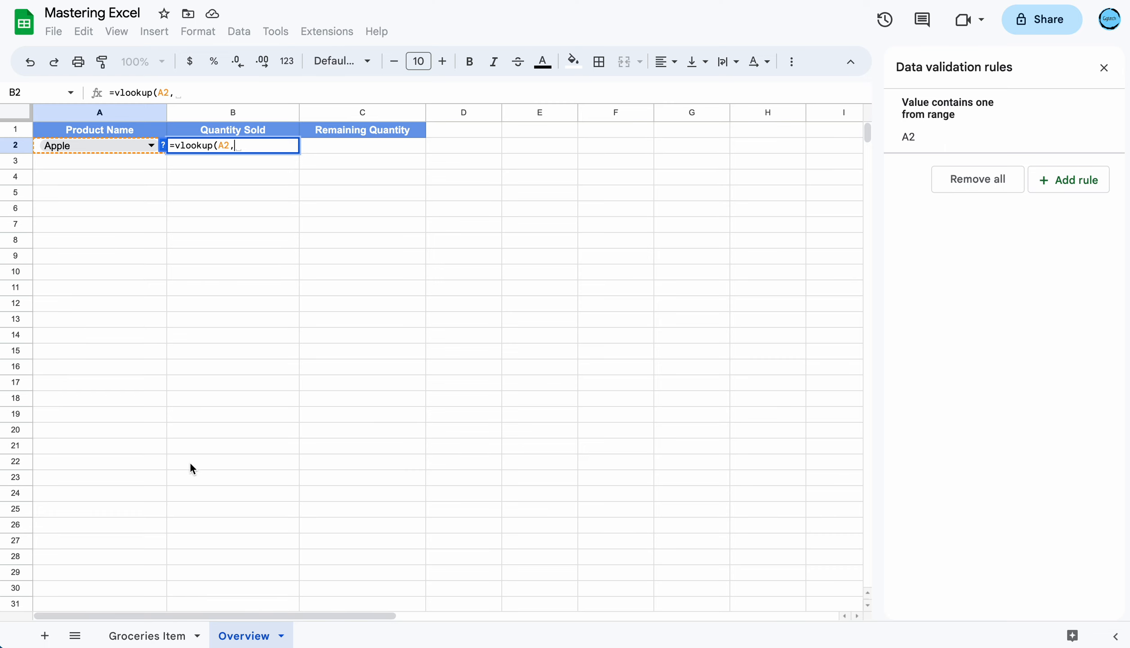
- Set the VLOOKUP range to 'Groceries Item'!A2:A and enter the formula in B2
click(147, 635)
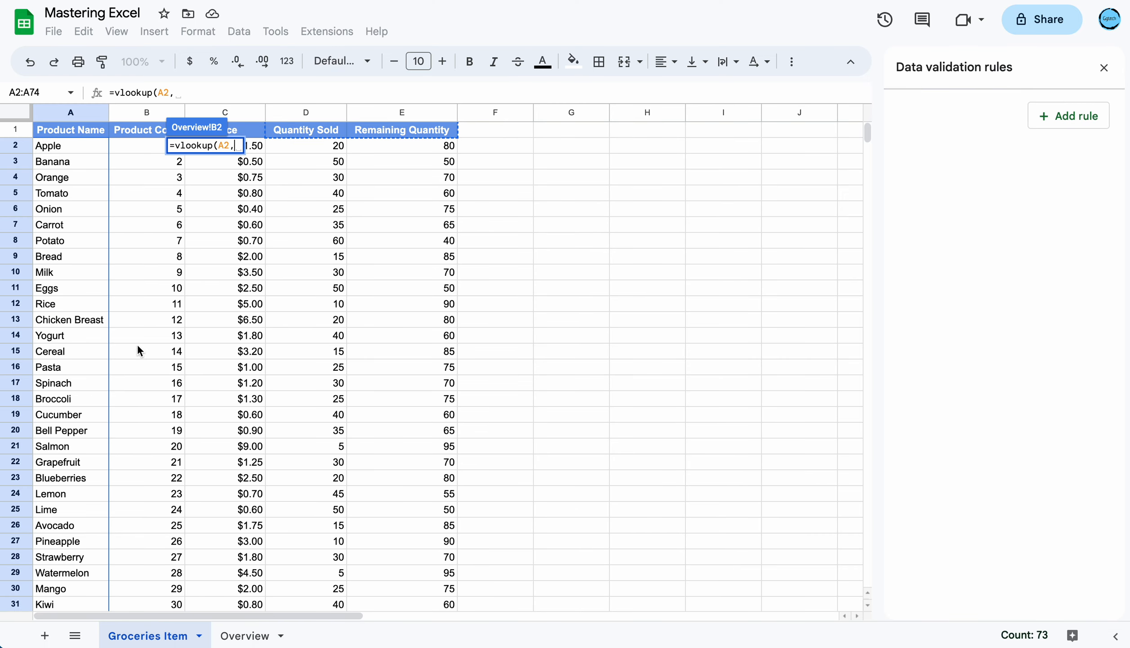
click(76, 146)
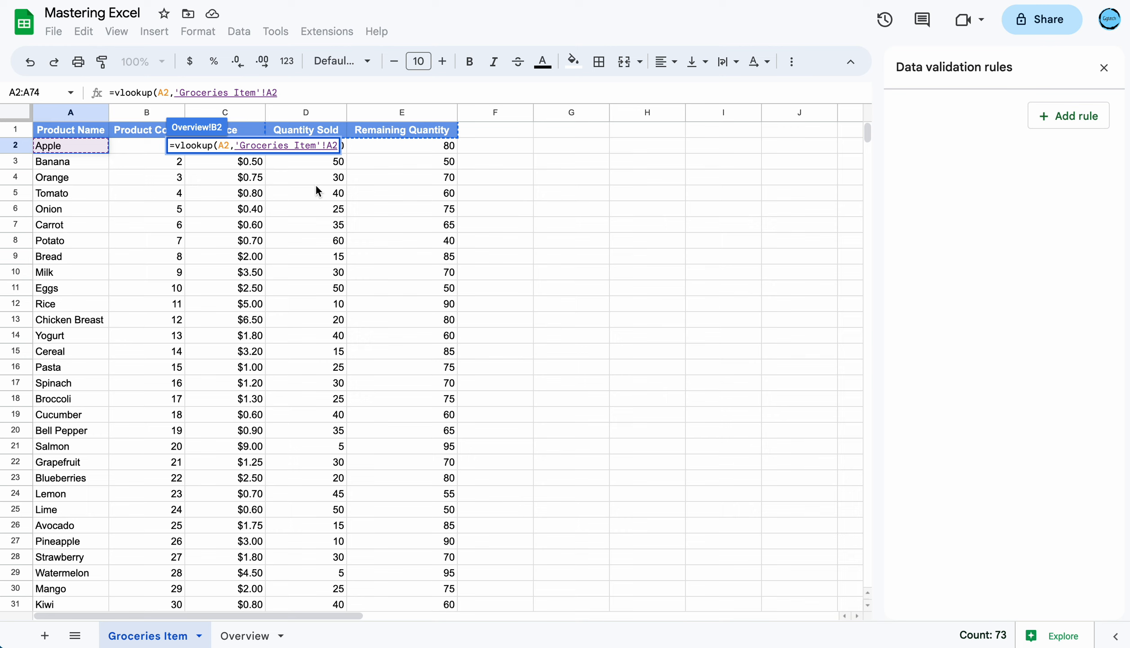
text(:)
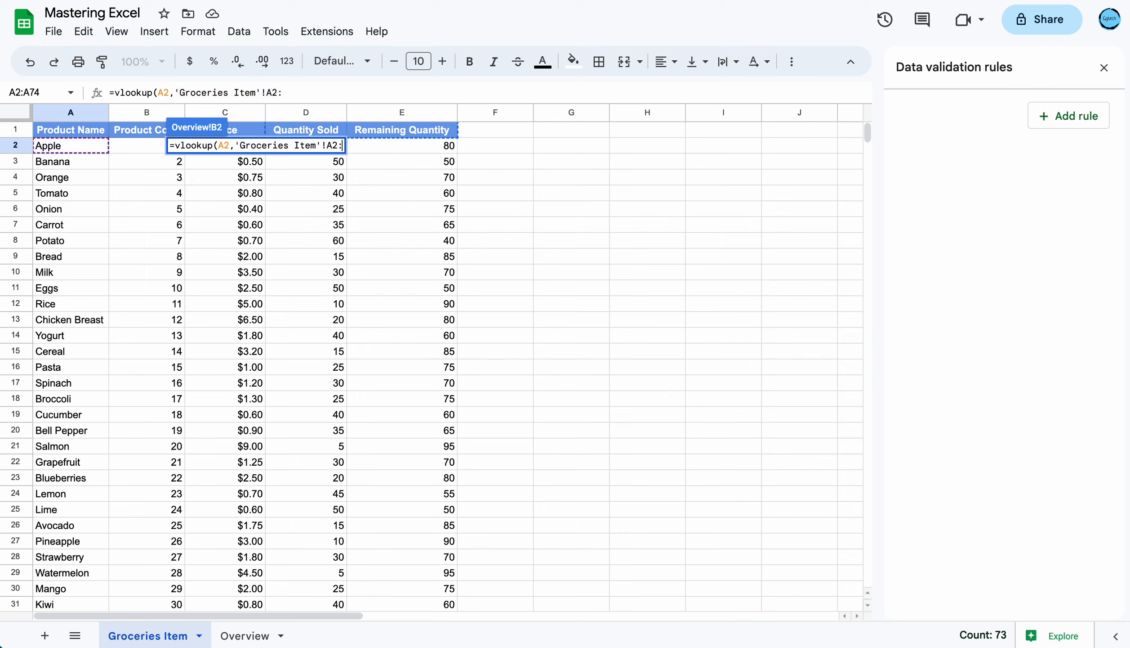
text(A)
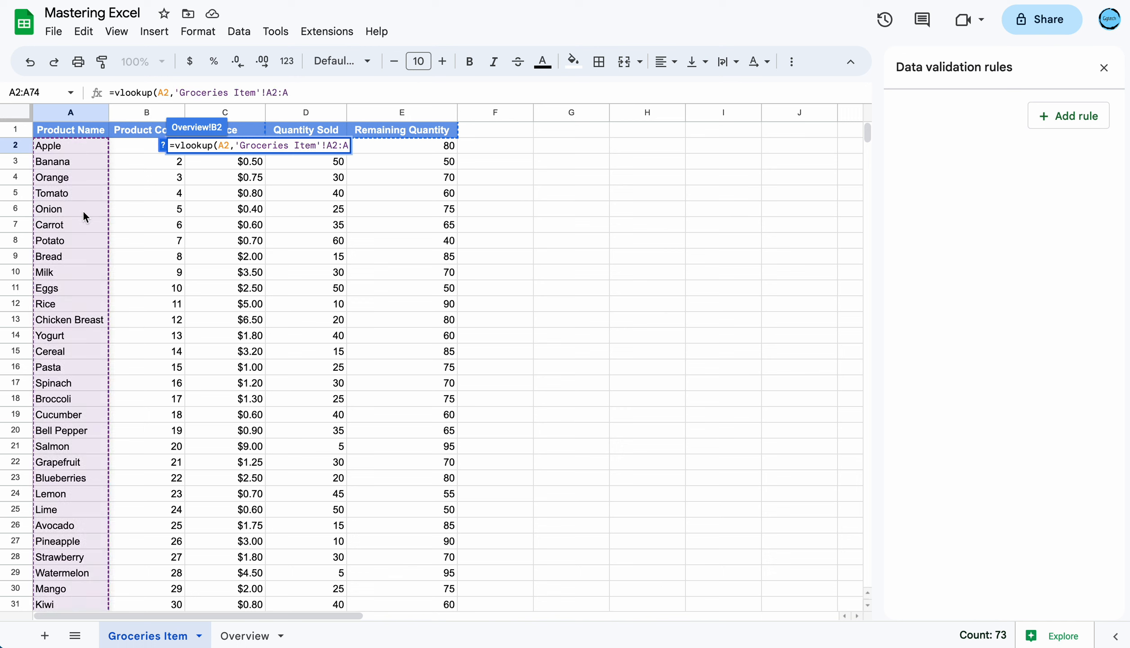
scroll(85, 486, down, 20)
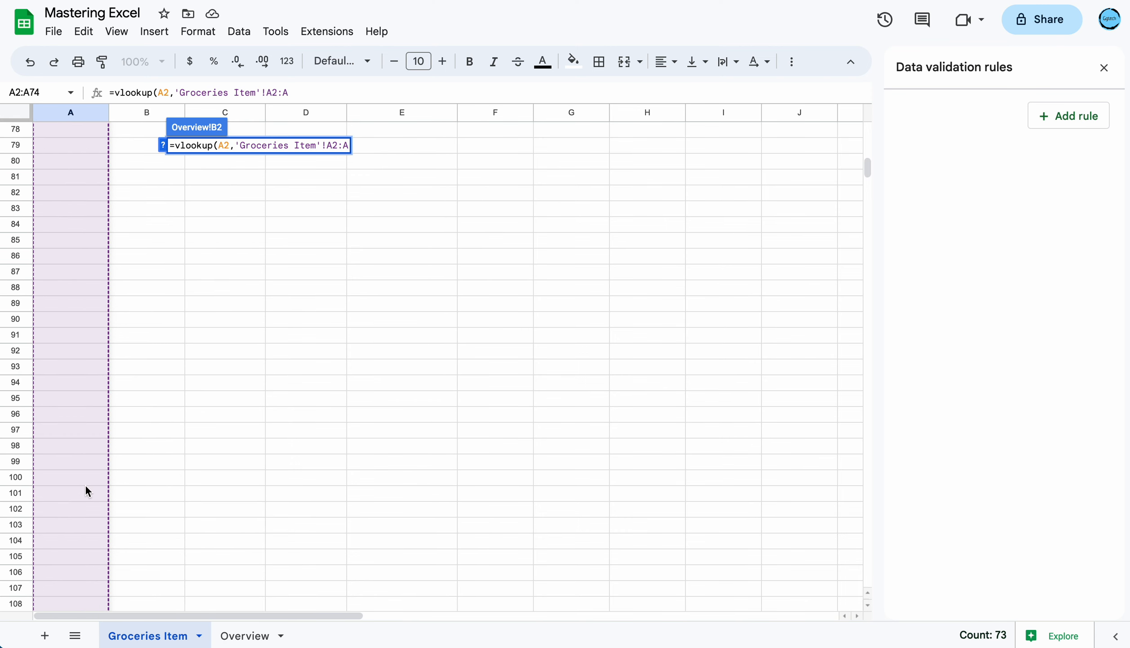
scroll(78, 350, up, 20)
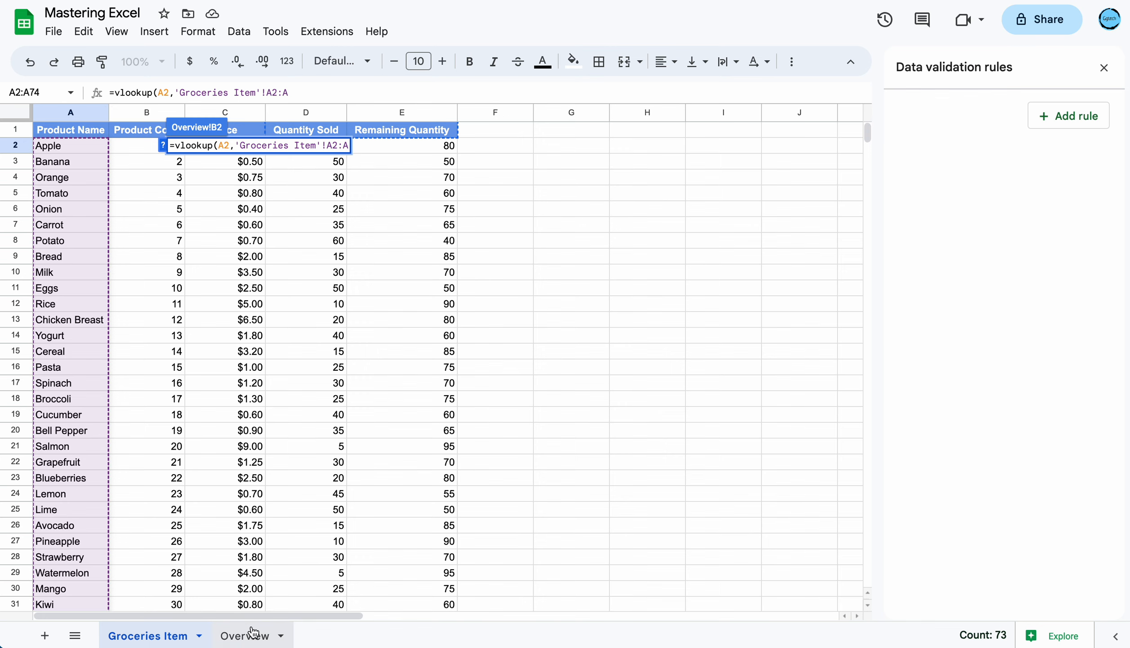
key(Return)
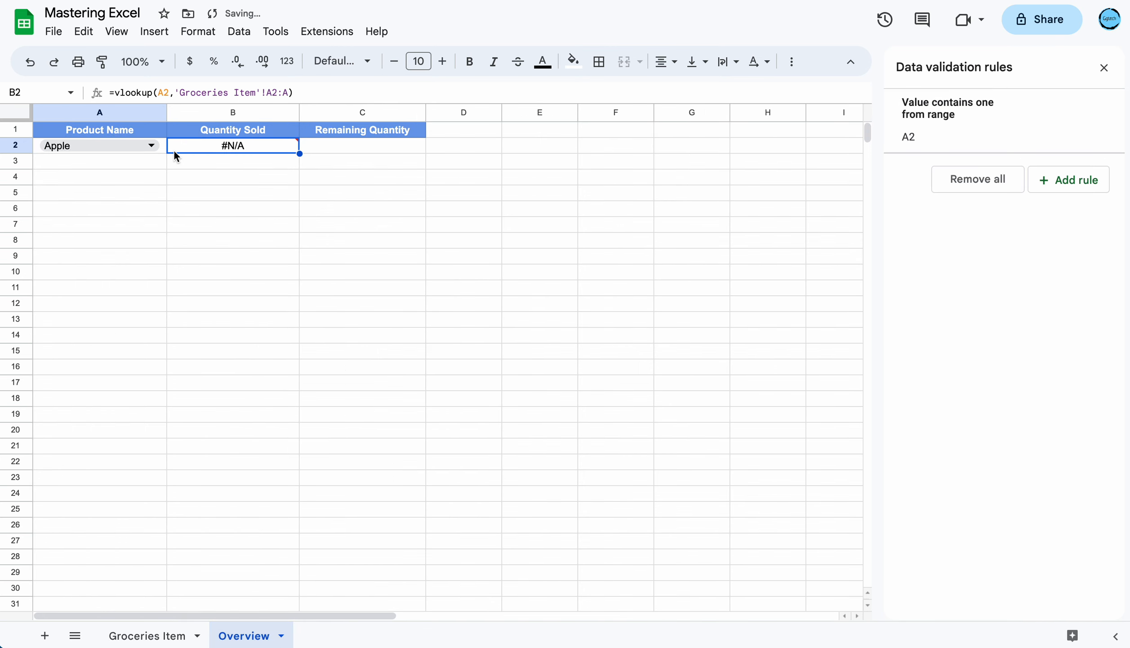
- Add column index 4 and an exact match to the B2 formula, giving =vlookup(A2,'Groceries Item'!A2:A,4,false)
double_click(219, 143)
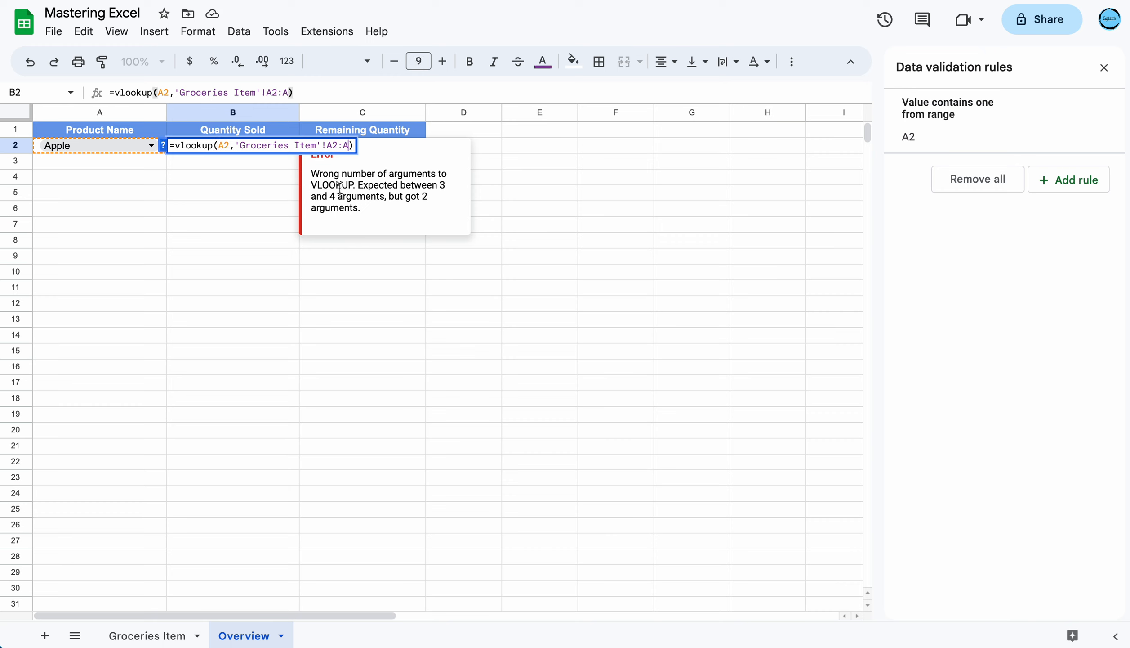
text(,)
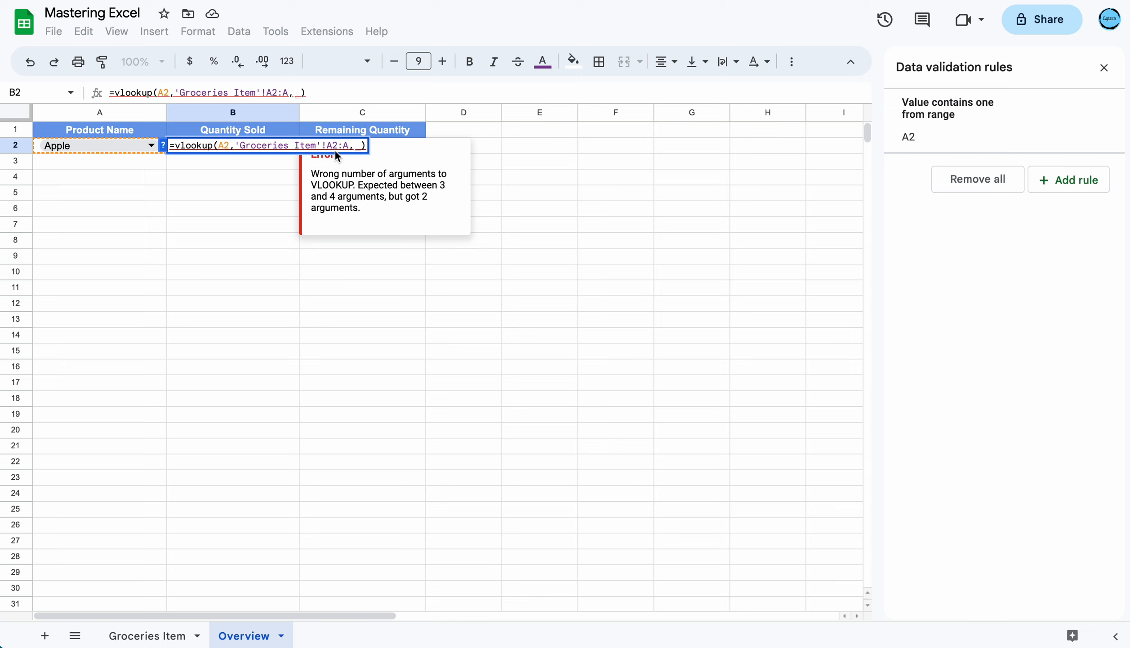
mouse_move(333, 149)
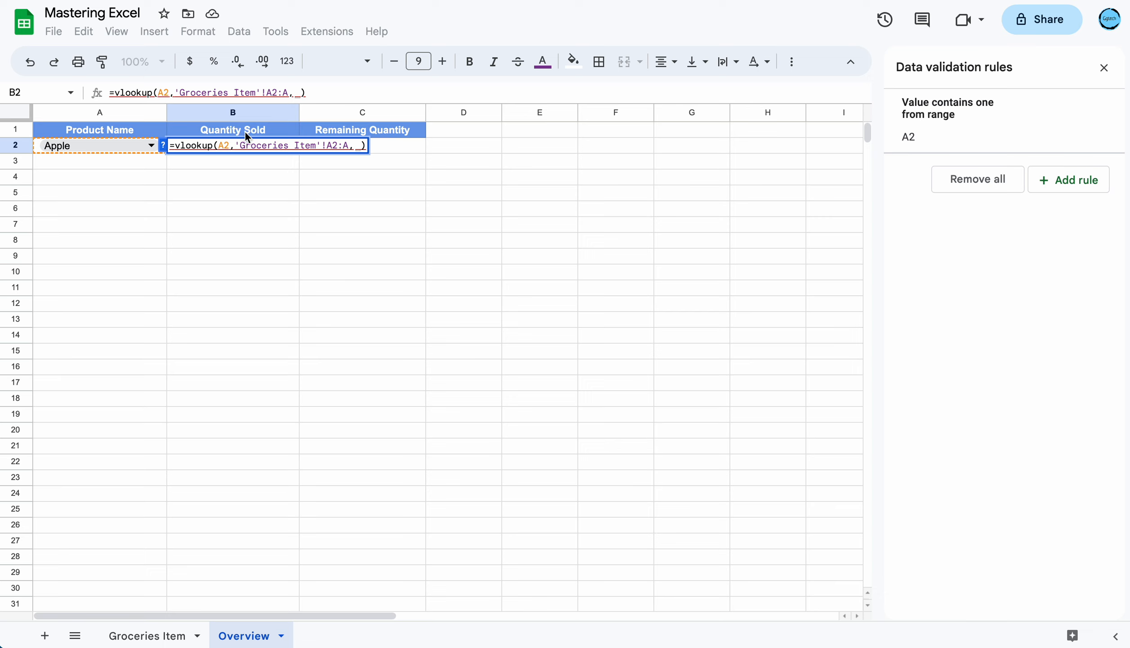
click(160, 642)
scroll(113, 204, down, 1)
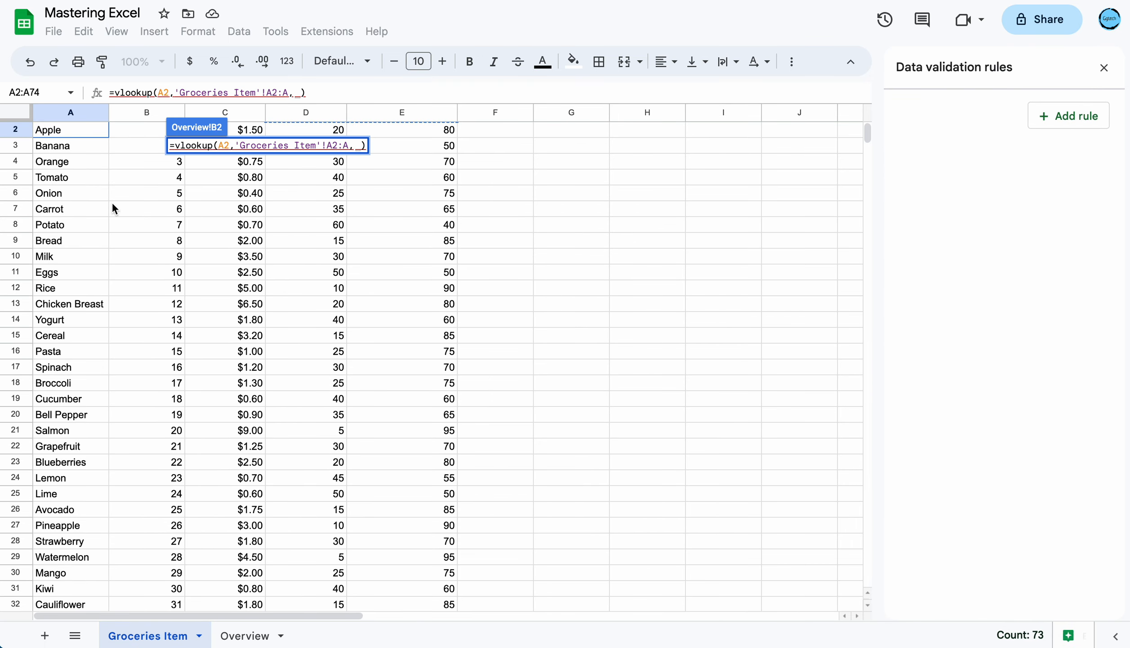
scroll(76, 136, up, 1)
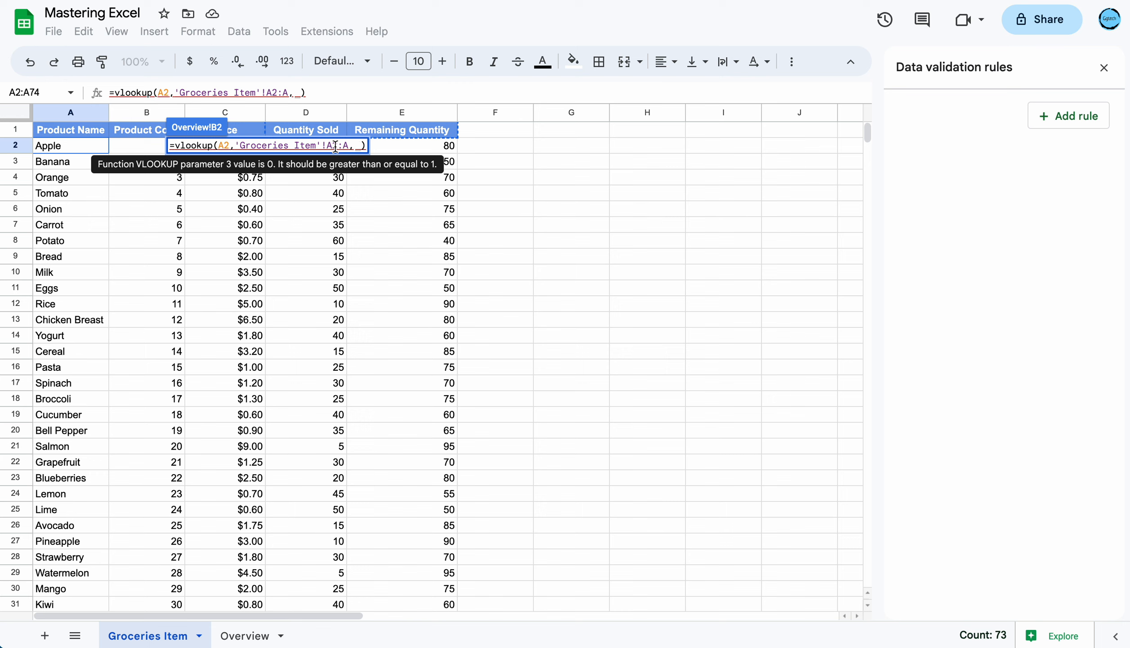
text(4)
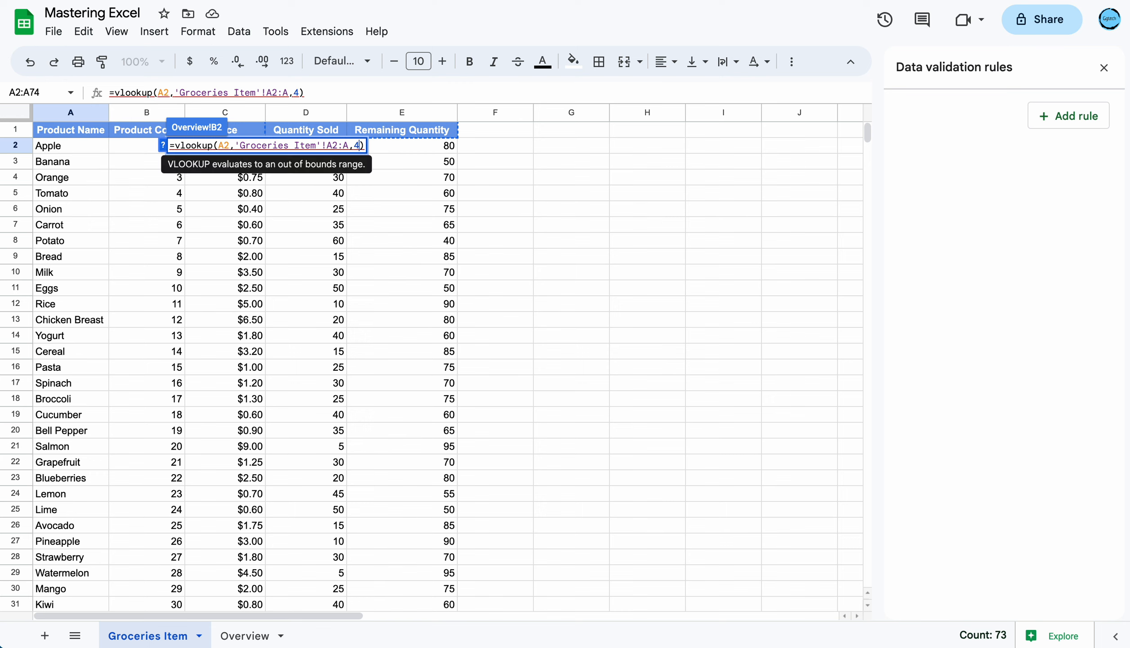
text(, )
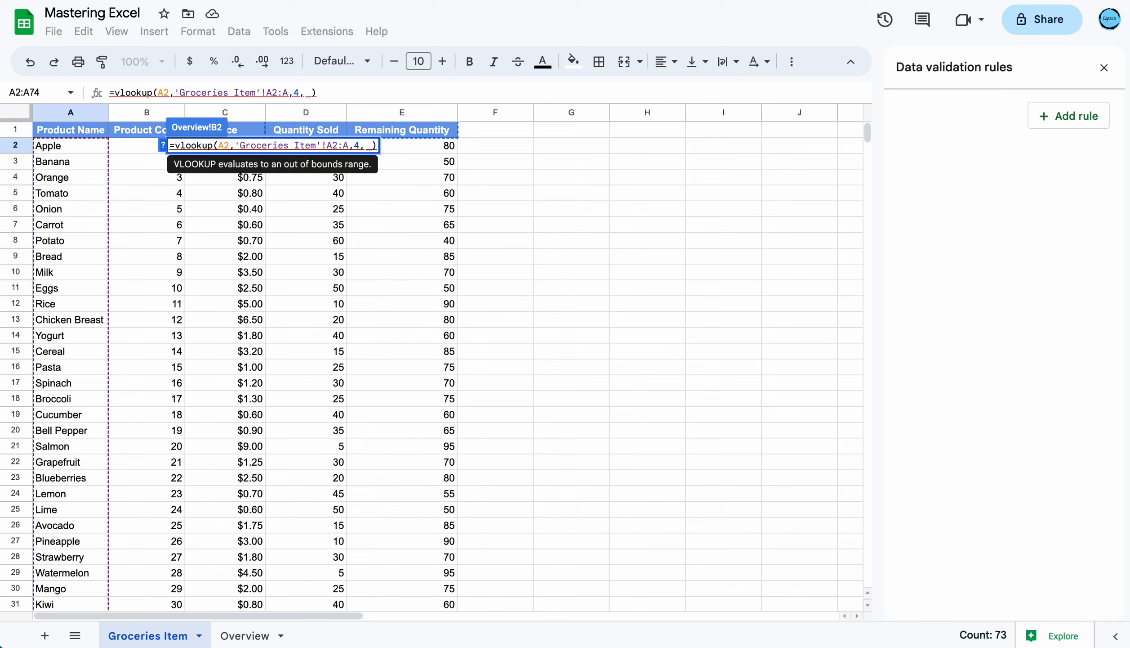
text(false)
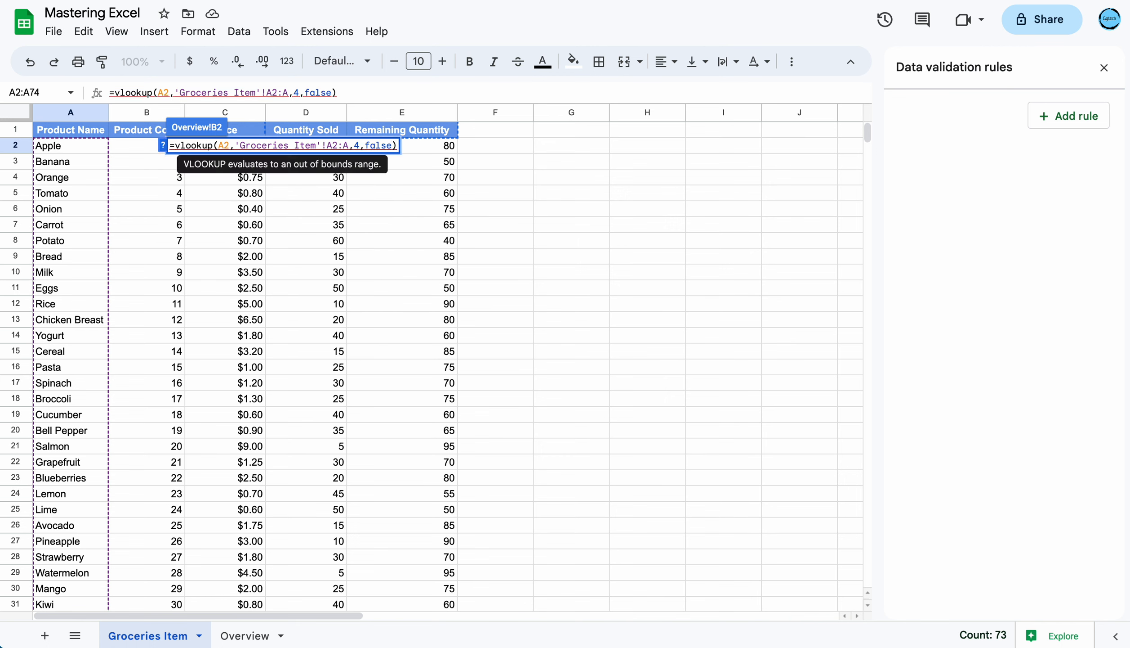
double_click(372, 146)
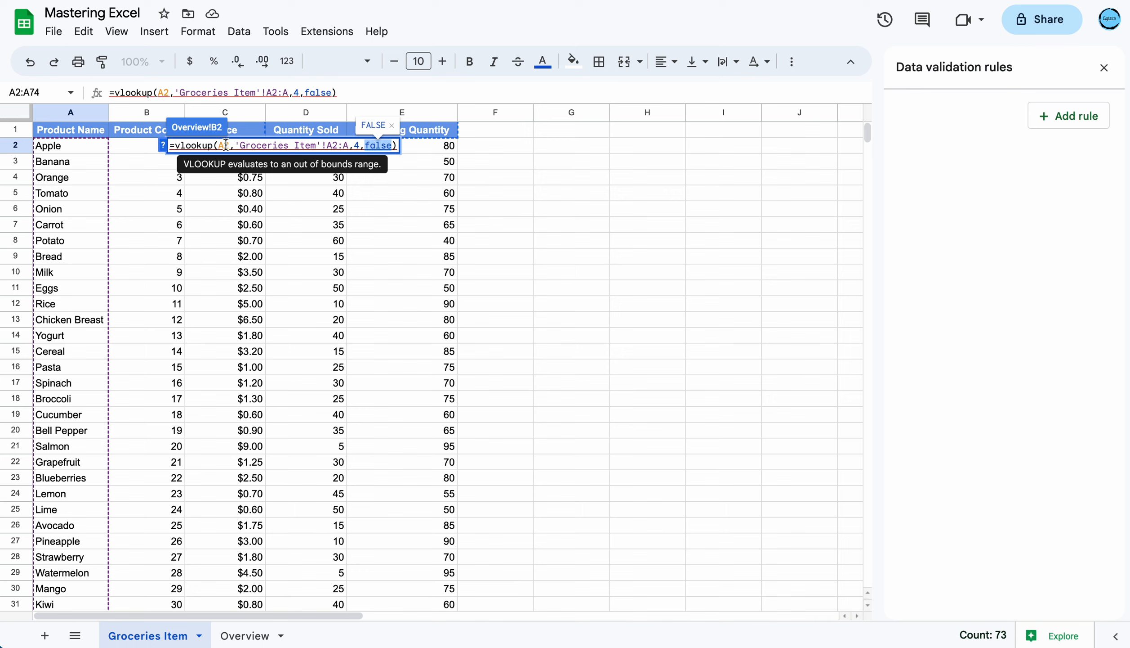
click(245, 635)
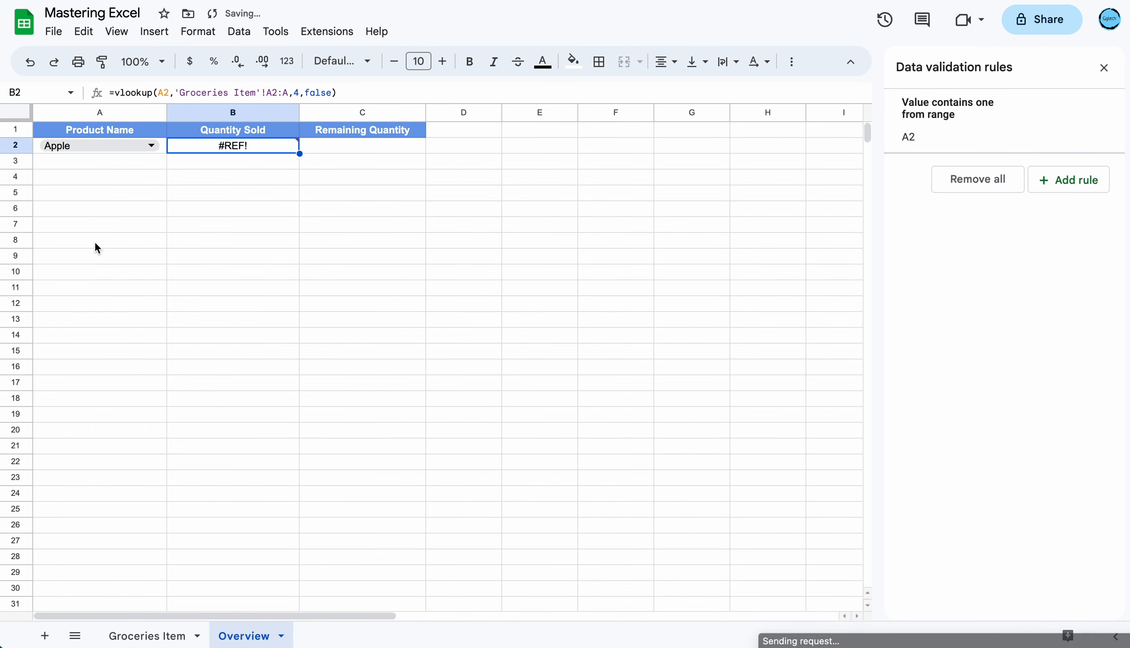
- Compare the lookup range in the B2 formula with the columns on the Groceries Item sheet
double_click(211, 152)
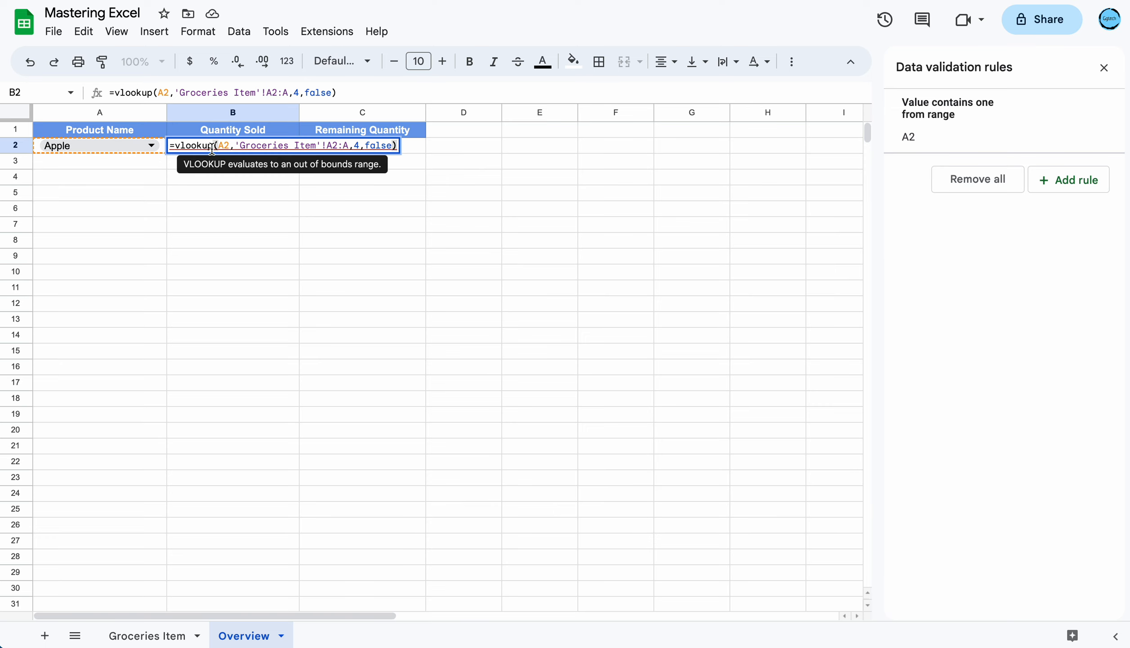
click(175, 628)
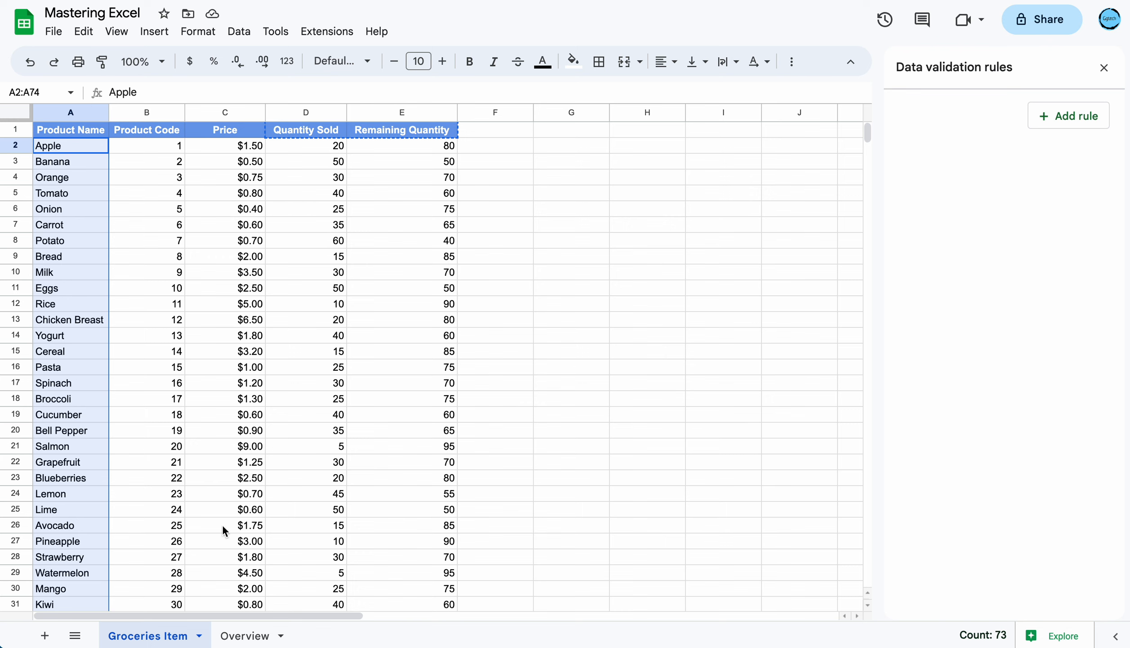
click(245, 635)
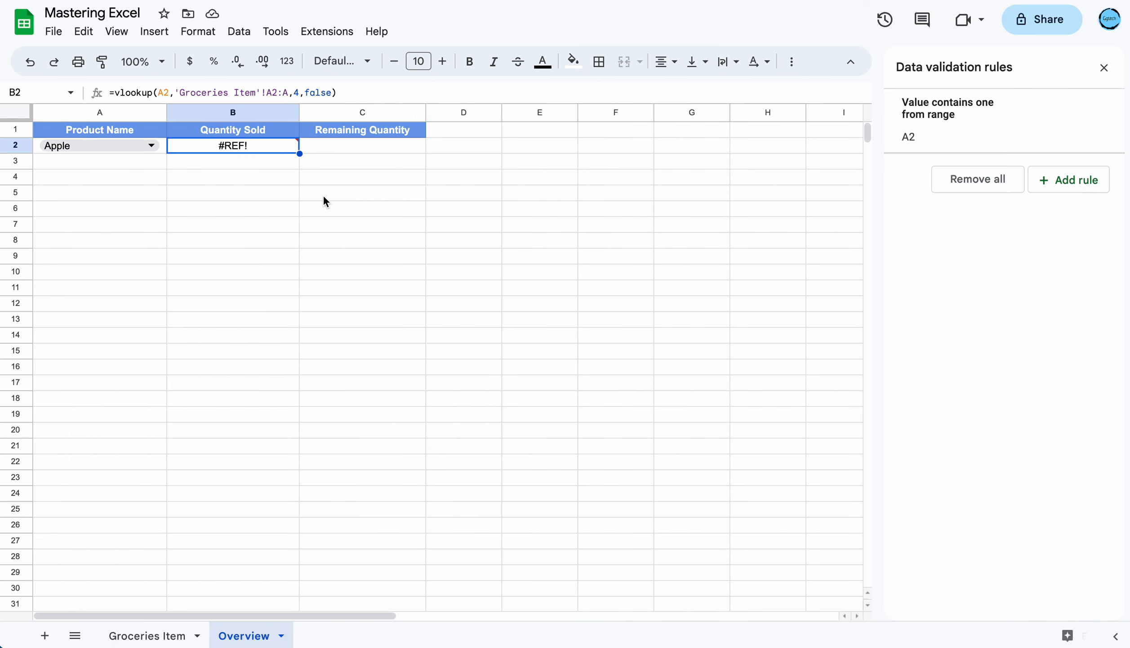
double_click(255, 147)
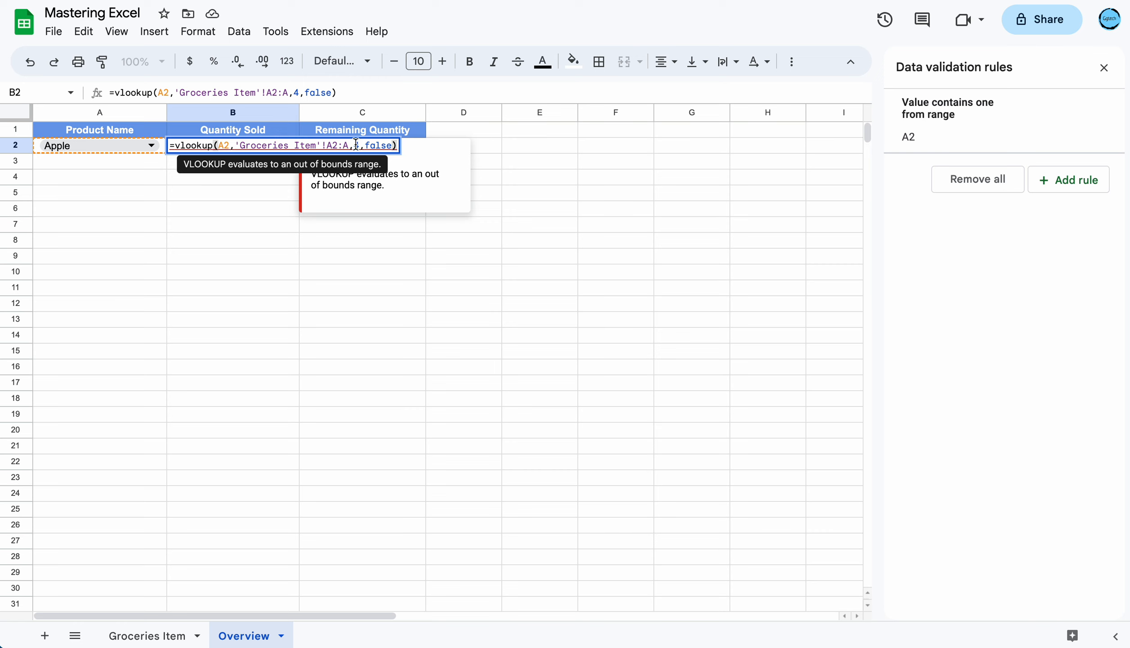
click(165, 639)
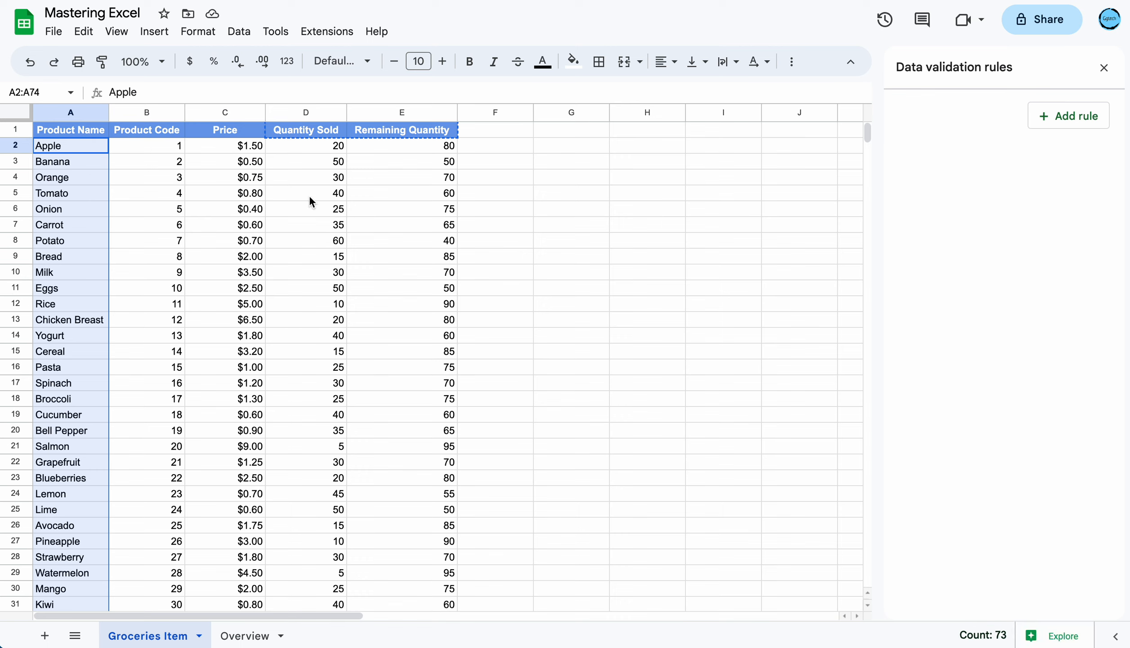
click(265, 636)
- Extend the lookup range in the B2 formula to column E, giving =vlookup(A2,'Groceries Item'!A2:E,4,false)
double_click(265, 147)
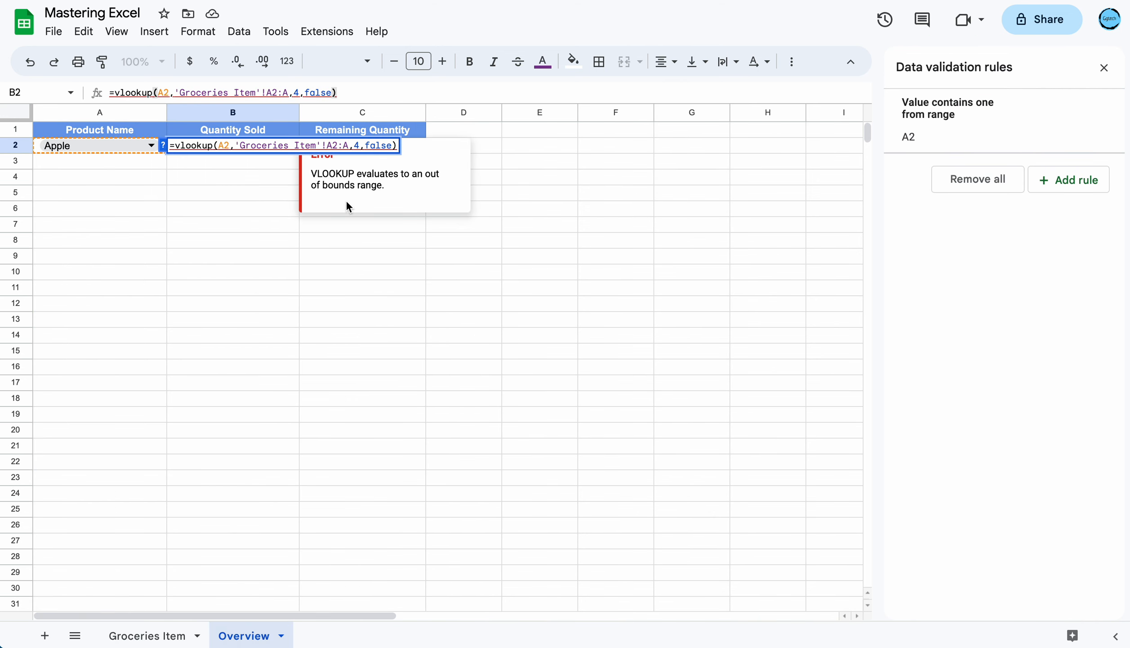
key(BackSpace)
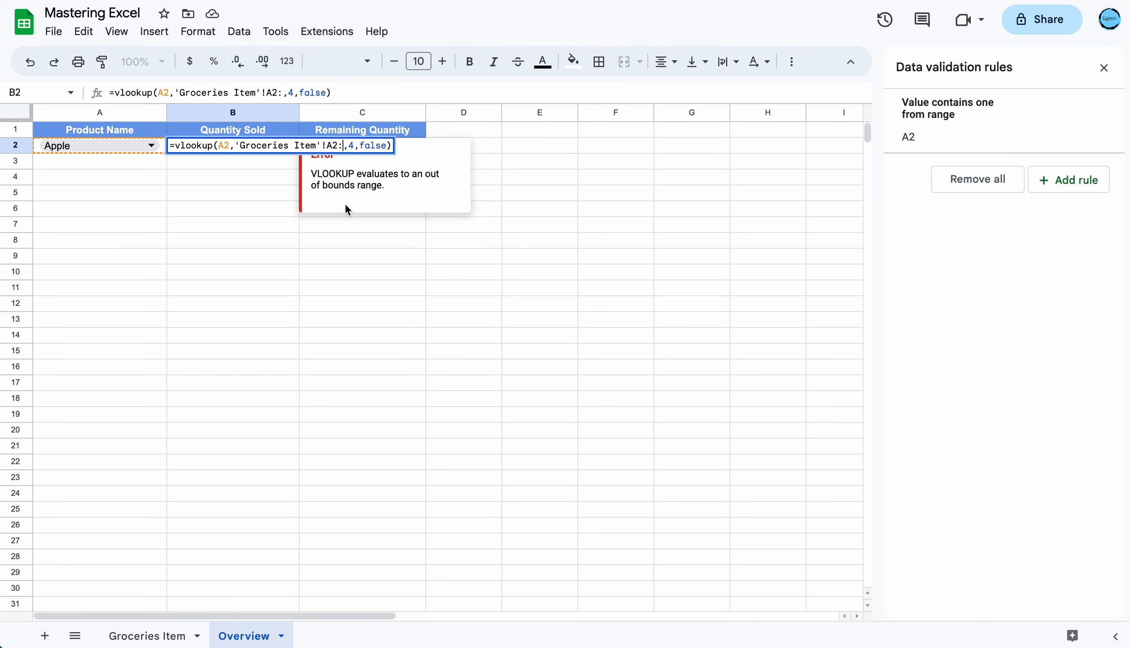
click(161, 638)
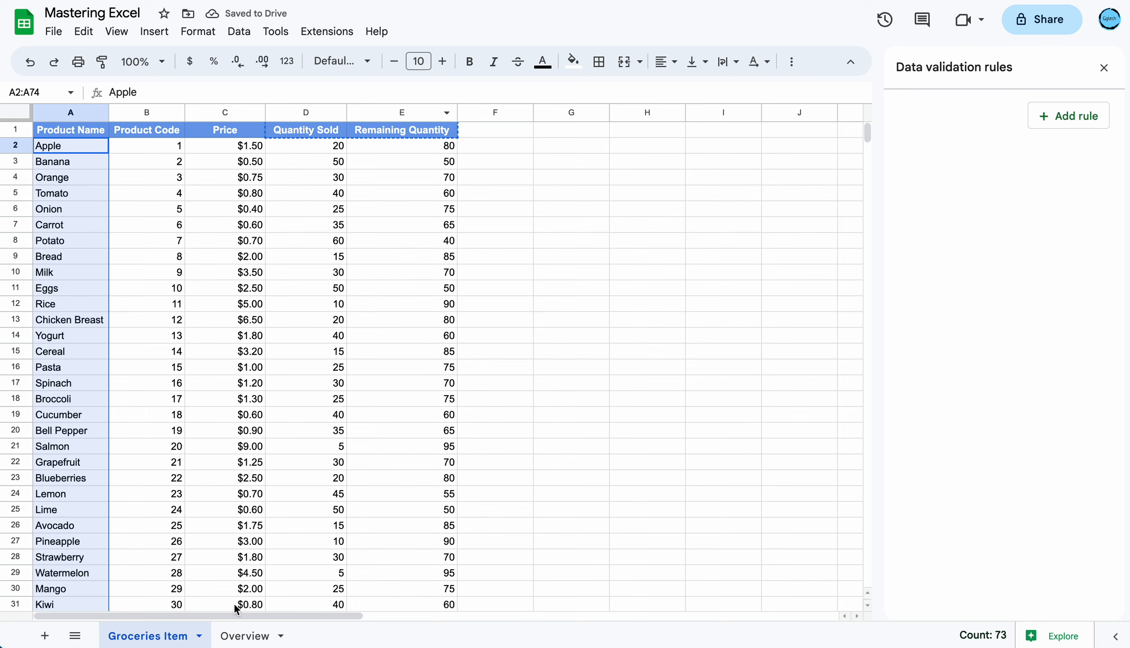
click(245, 636)
double_click(278, 144)
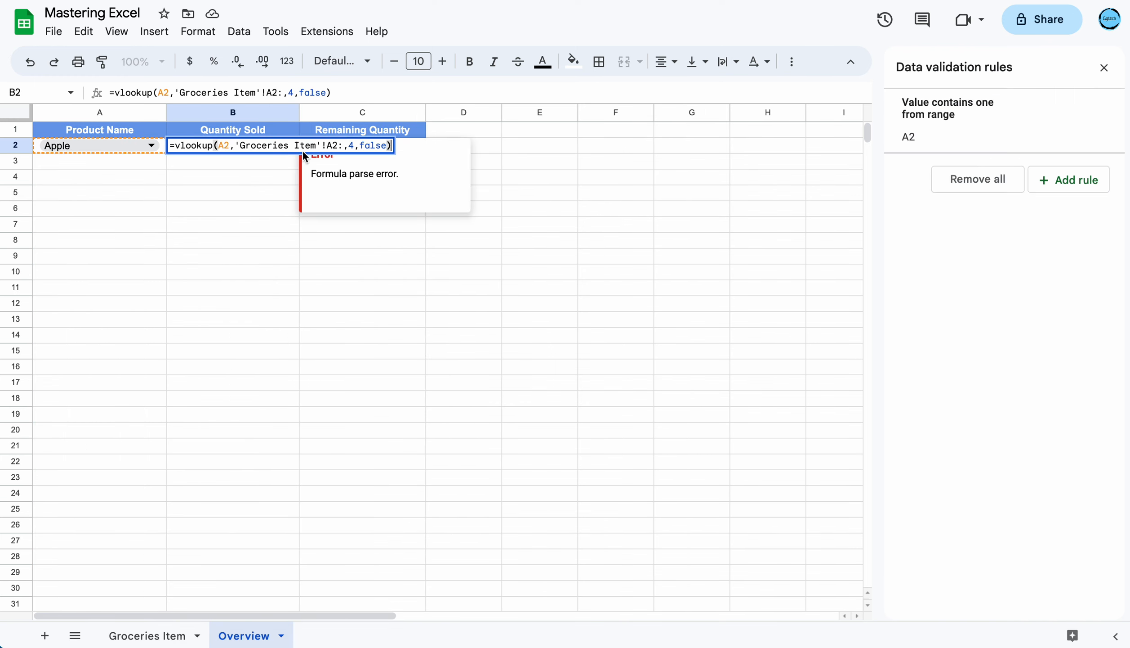
click(344, 145)
text(E)
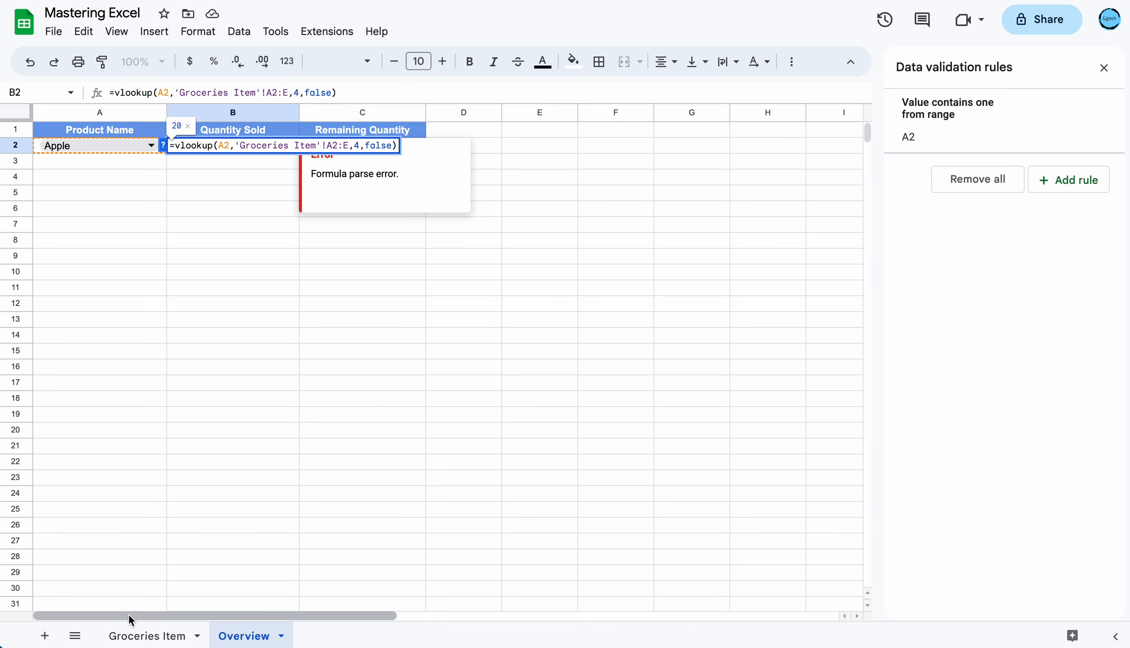
- Check the extended A2:E range in the B2 formula against the columns on the Groceries Item sheet
click(148, 635)
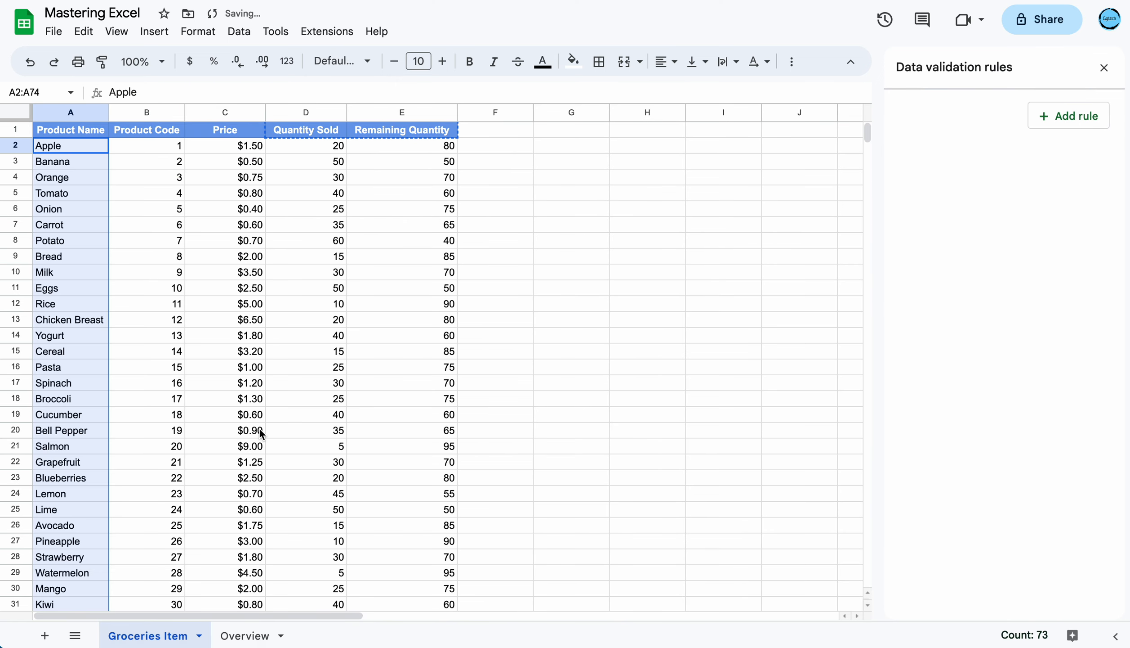
click(260, 635)
double_click(276, 144)
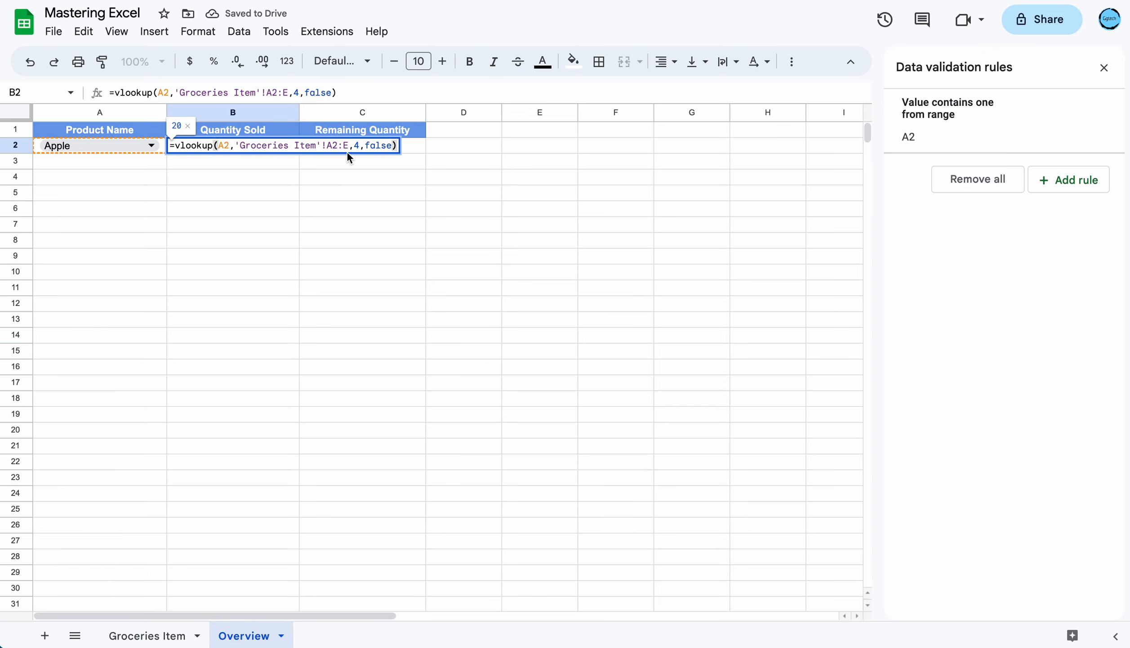
click(148, 635)
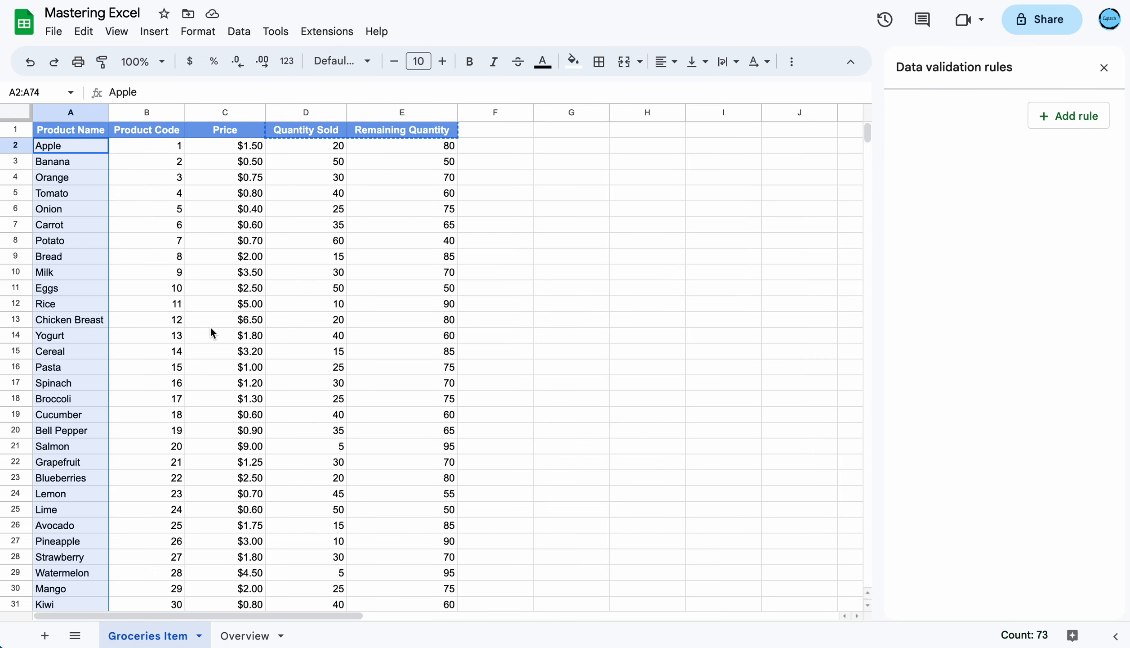
click(205, 544)
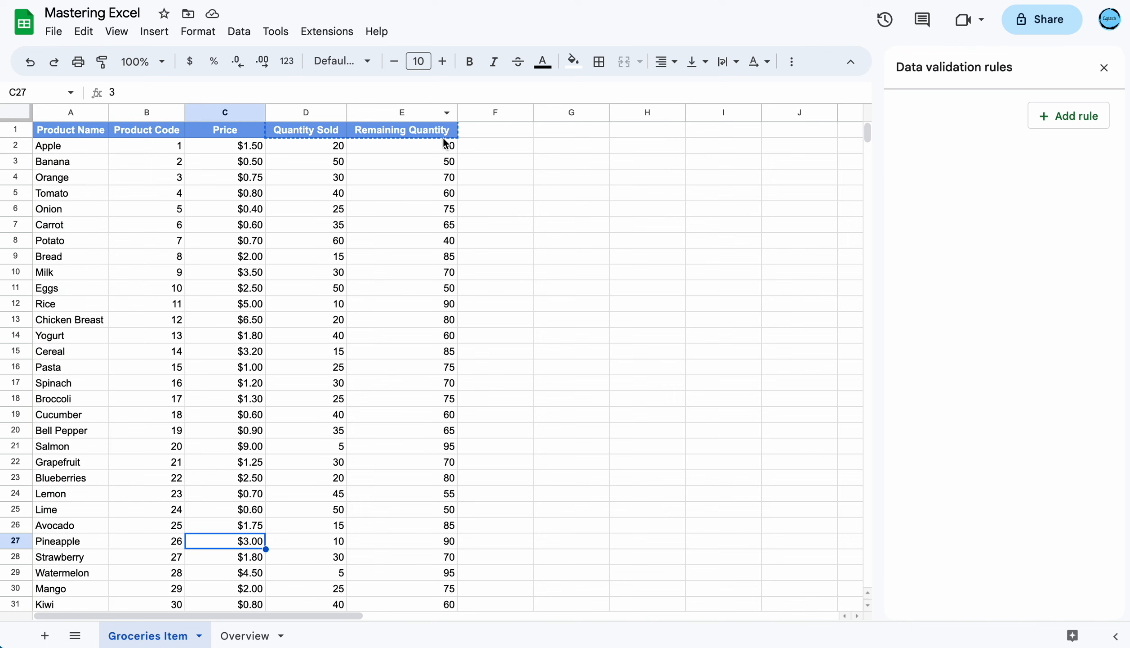
click(266, 638)
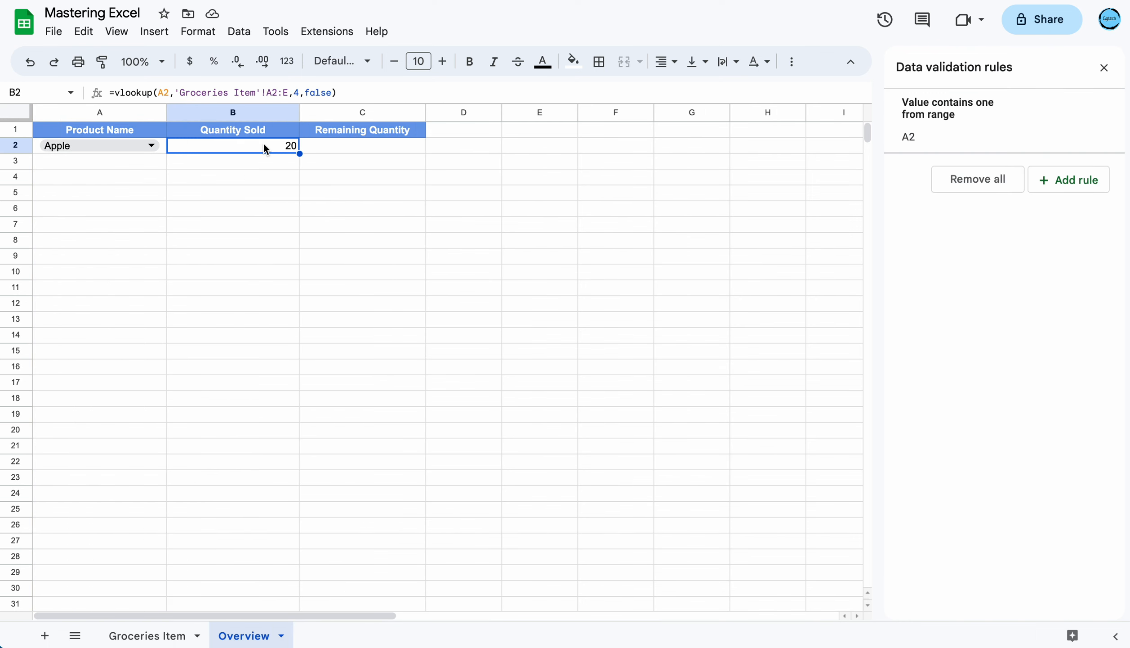
- Compare the Overview quantity sold for Apple with its Quantity Sold entry on the Groceries Item sheet
click(174, 635)
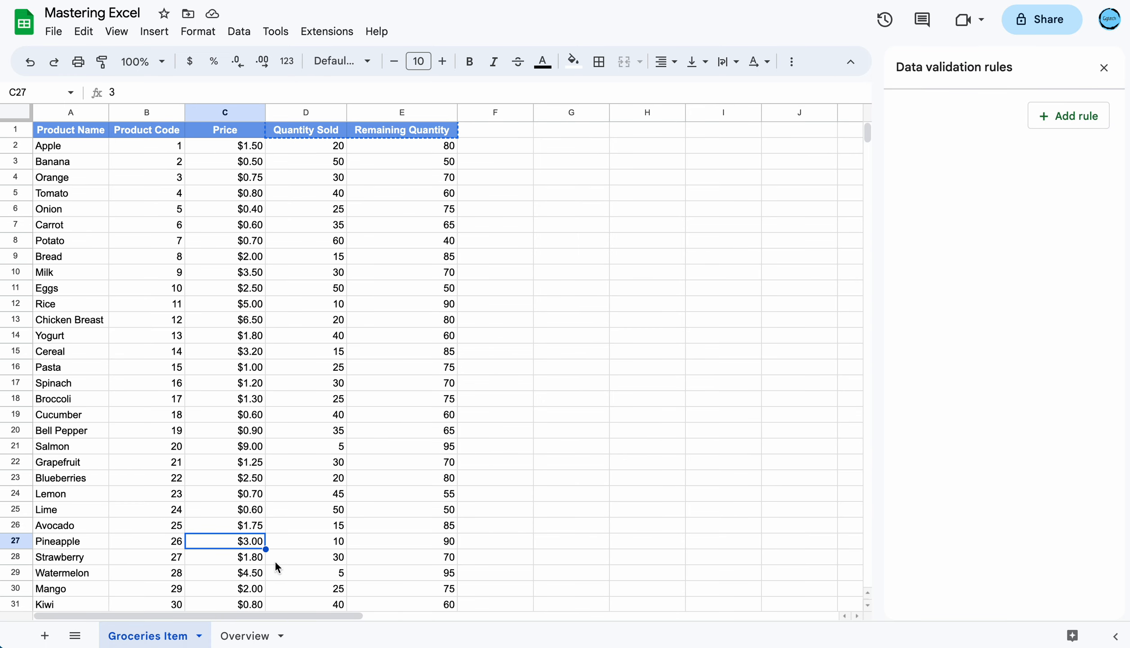
click(269, 638)
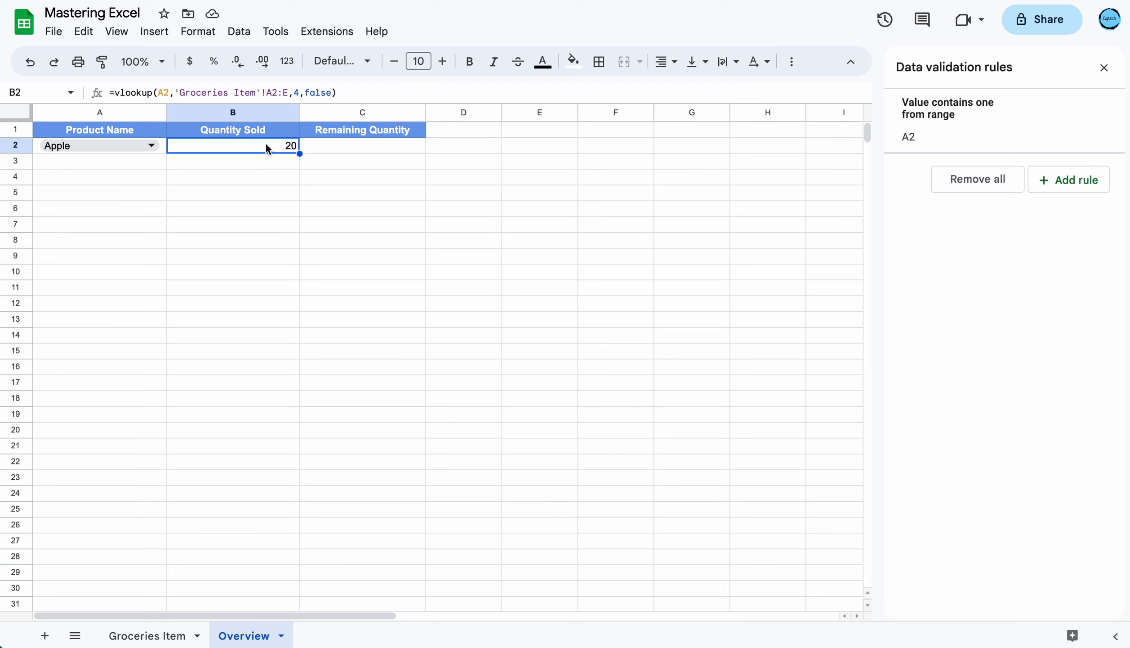
click(177, 638)
click(115, 240)
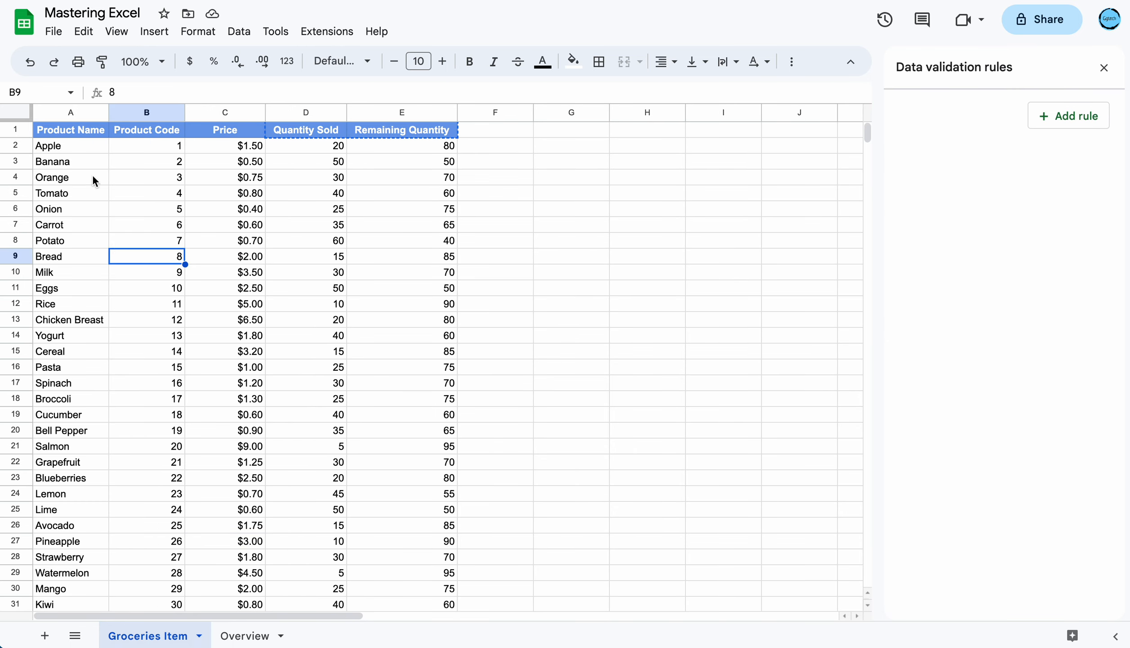
click(79, 145)
click(310, 147)
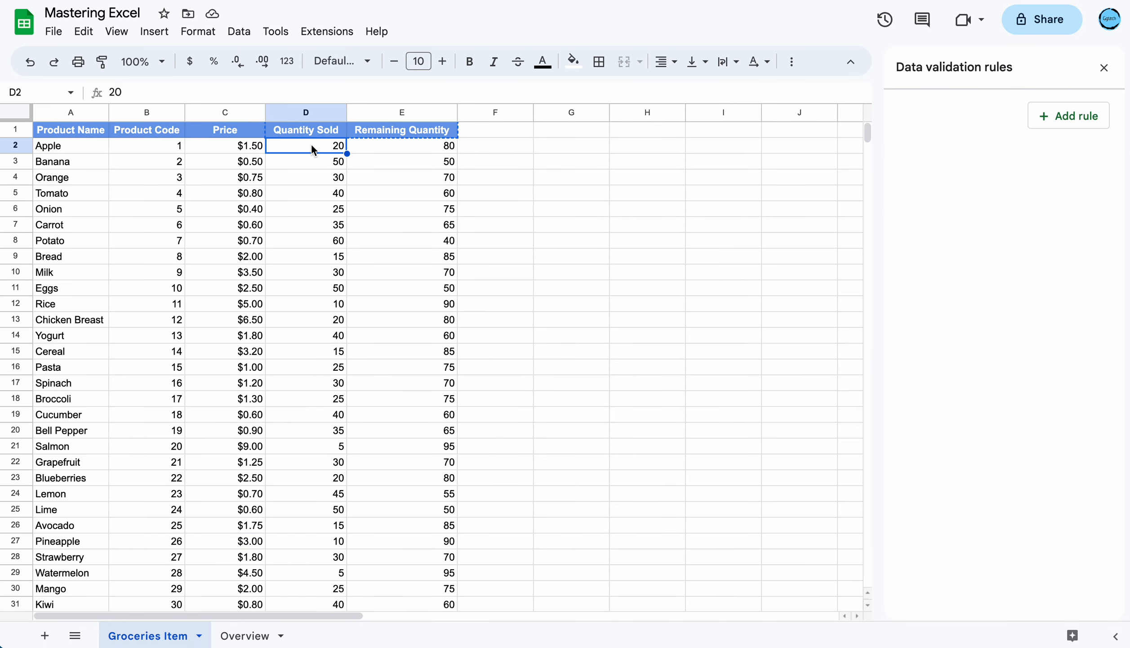
click(266, 637)
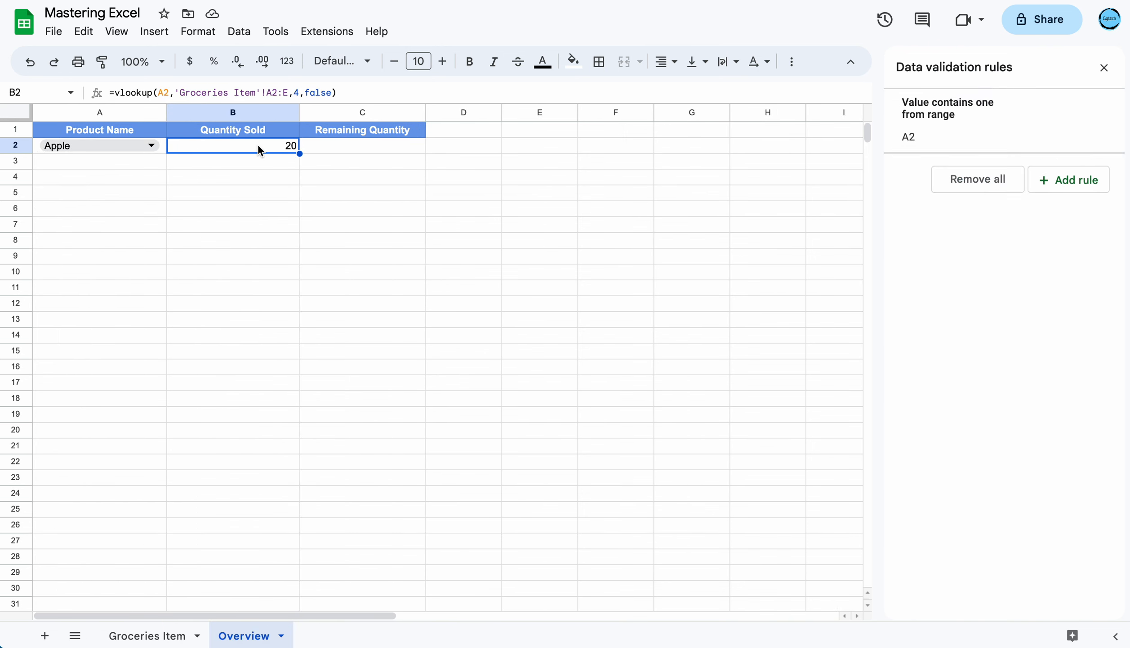
- Copy the VLOOKUP formula text from B2 into C2 under Remaining Quantity
double_click(258, 146)
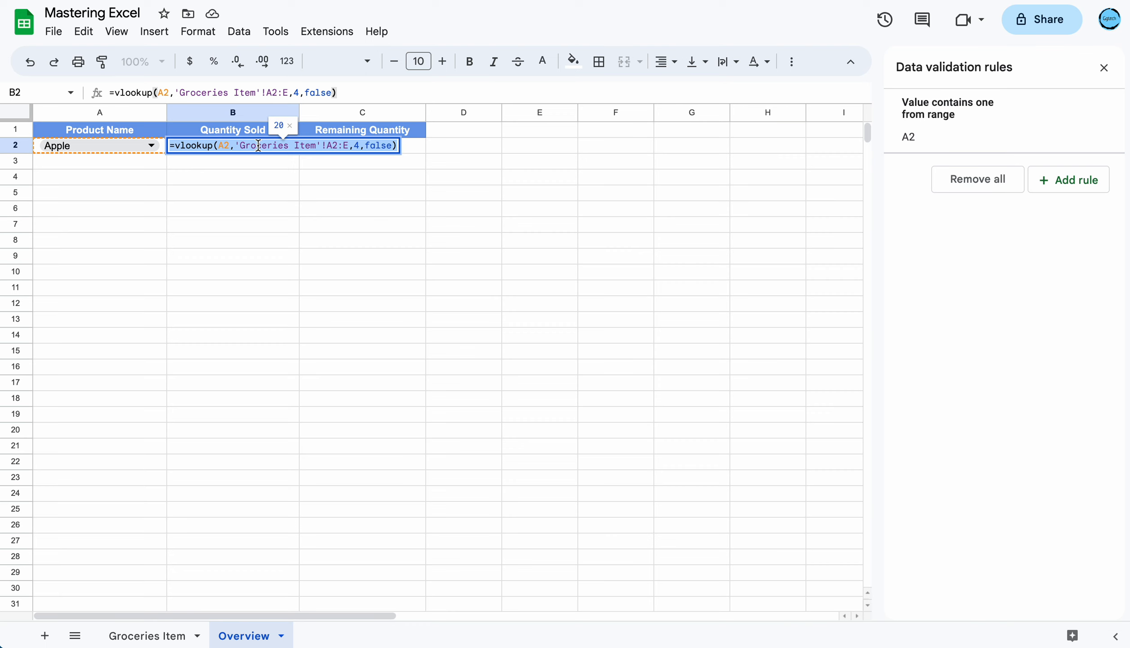
click(257, 197)
click(343, 146)
double_click(343, 146)
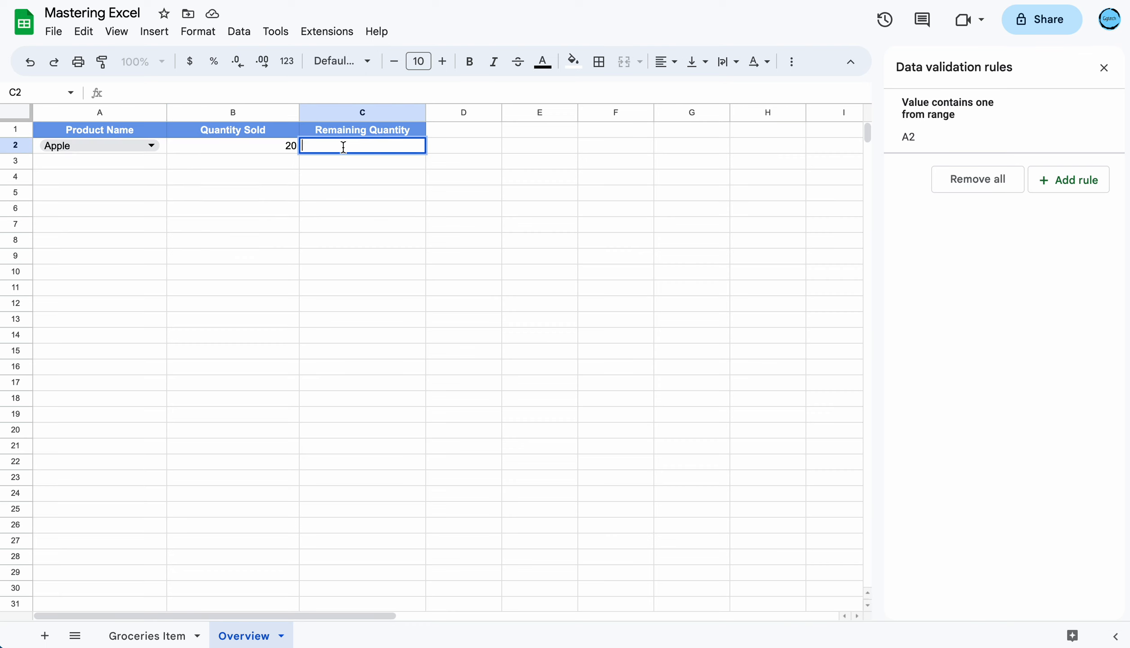
text(=vlookup(A2,'Groceries Item'!A2:E,4,false))
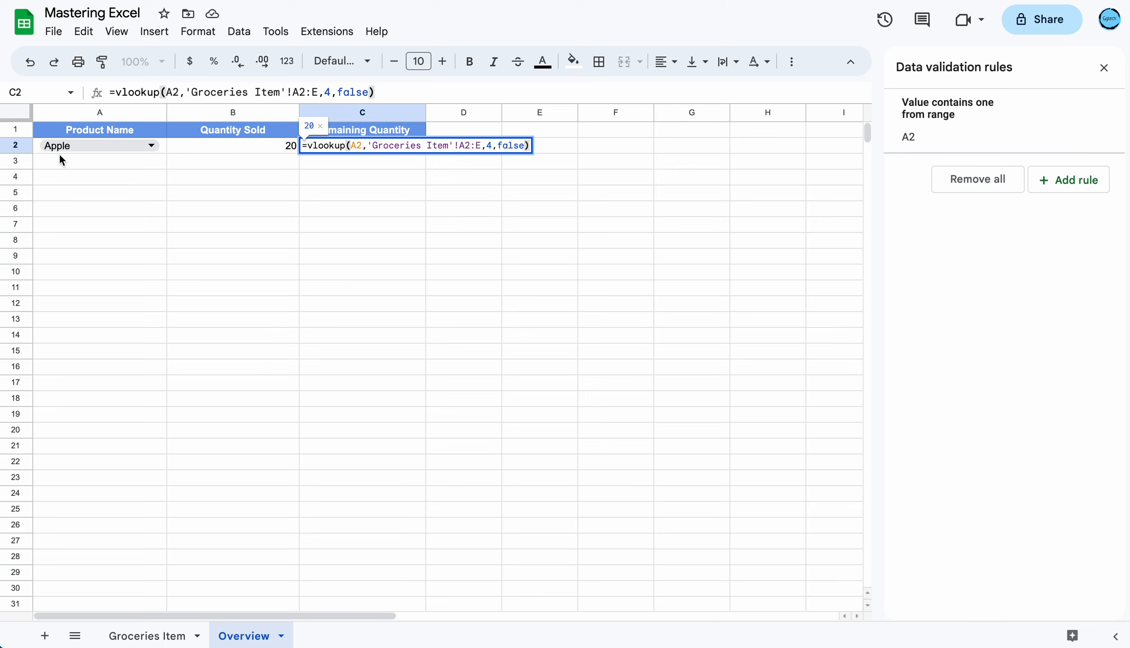
- Change the column index in the C2 formula to 5, giving =vlookup(A2,'Groceries Item'!A2:E,5,false)
drag(373, 145, 494, 146)
click(495, 146)
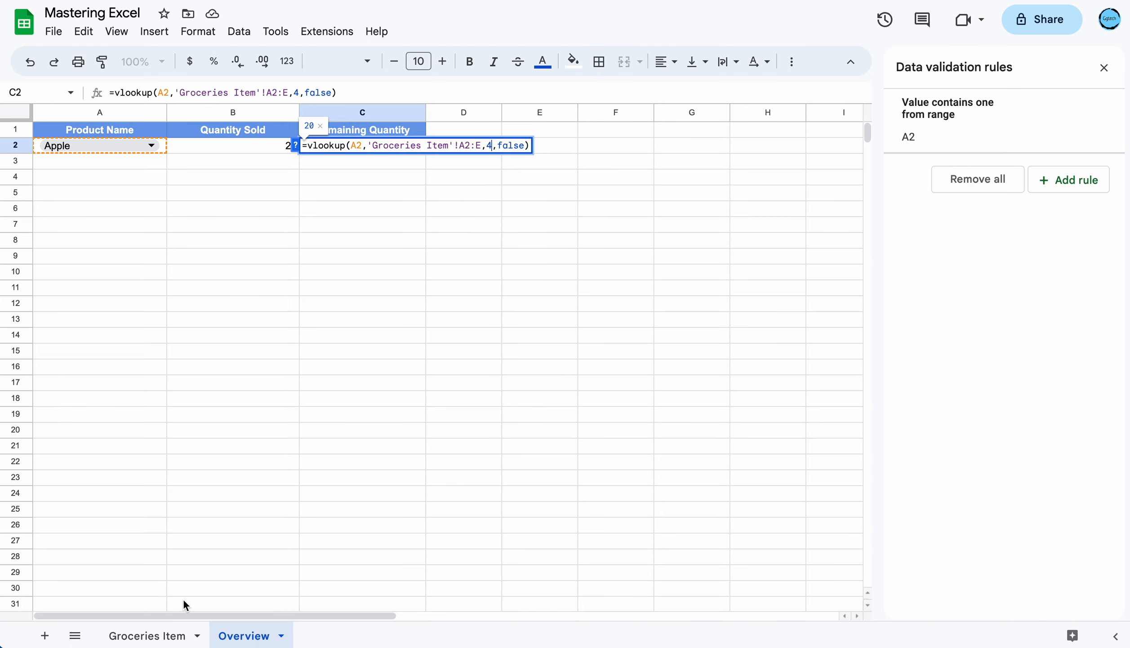
click(171, 635)
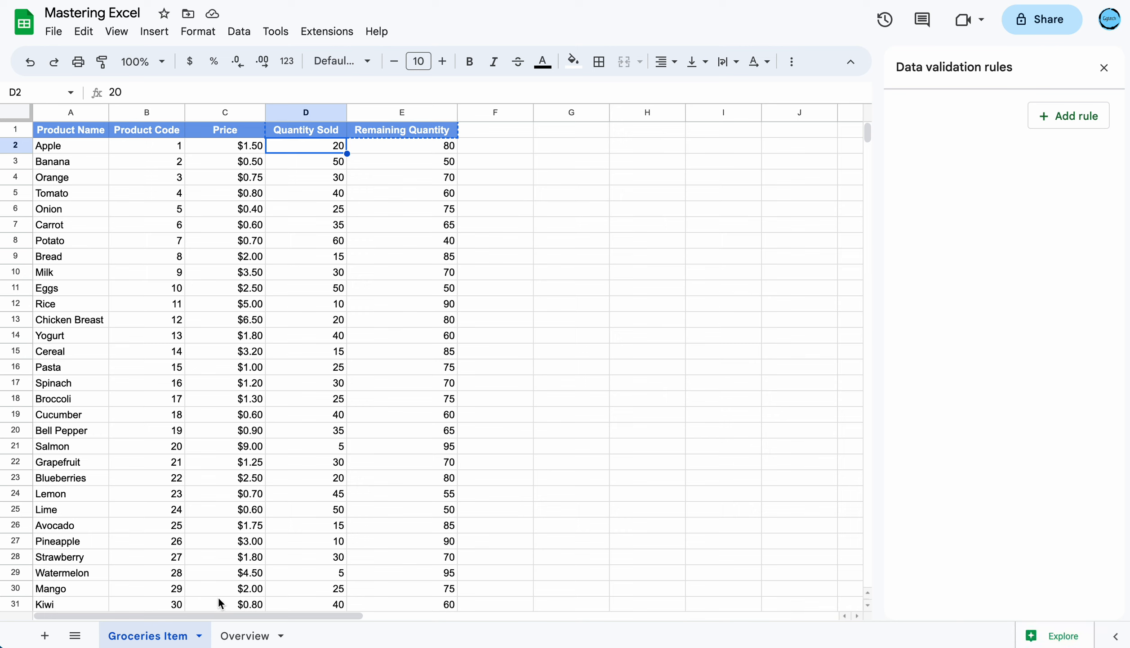
click(246, 636)
double_click(405, 147)
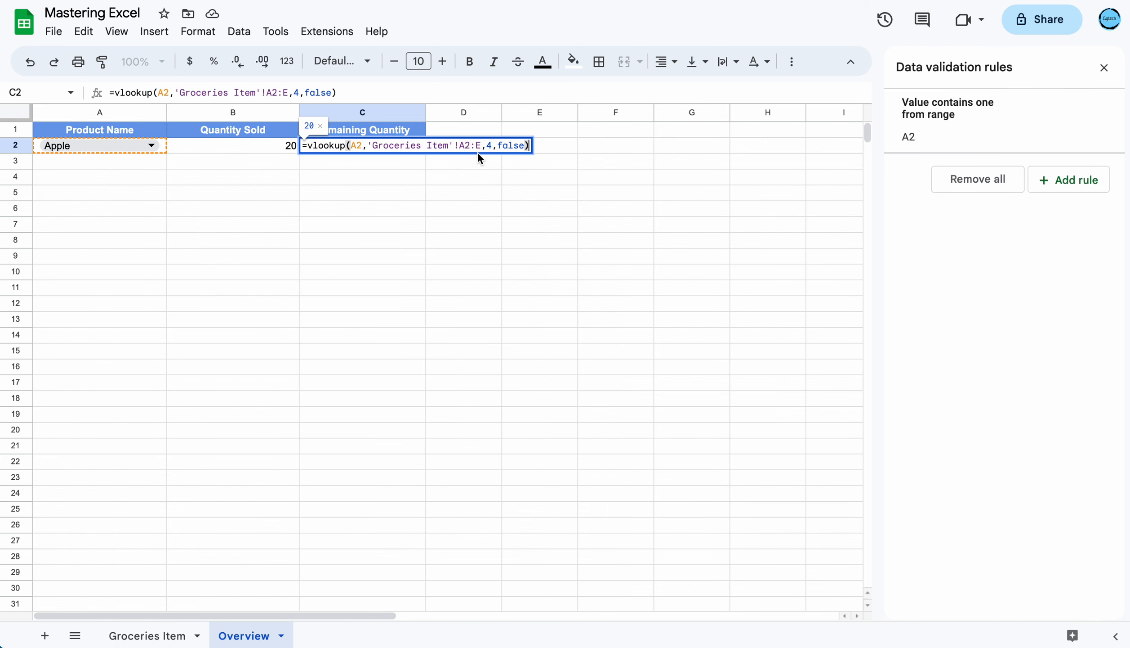
click(491, 149)
key(BackSpace)
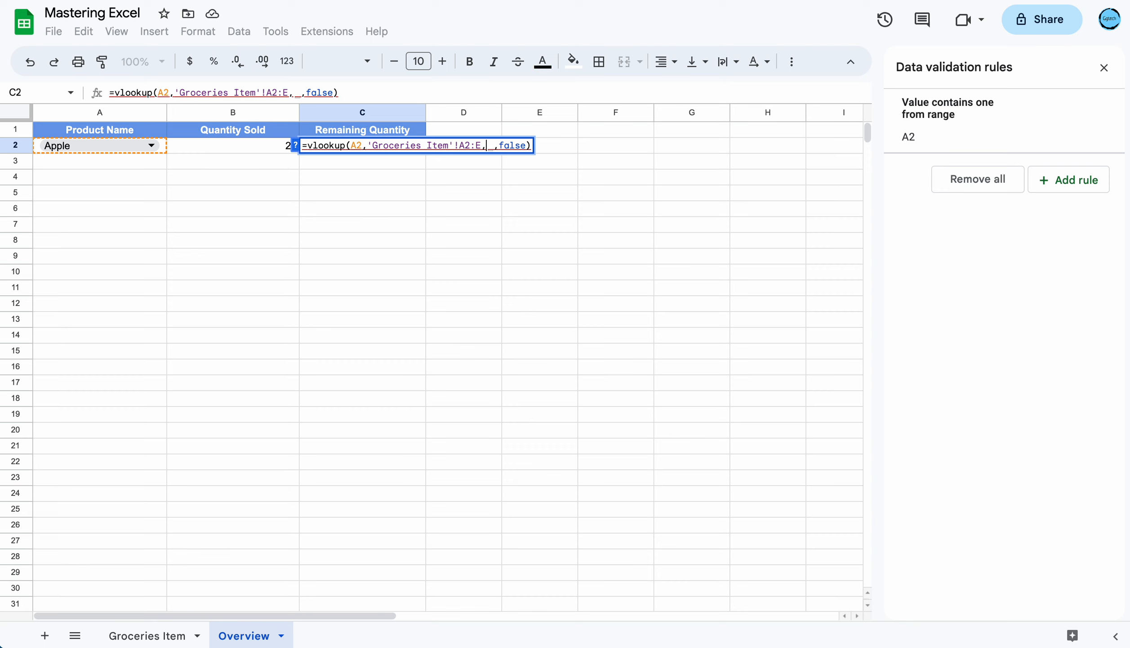
text(5)
key(Return)
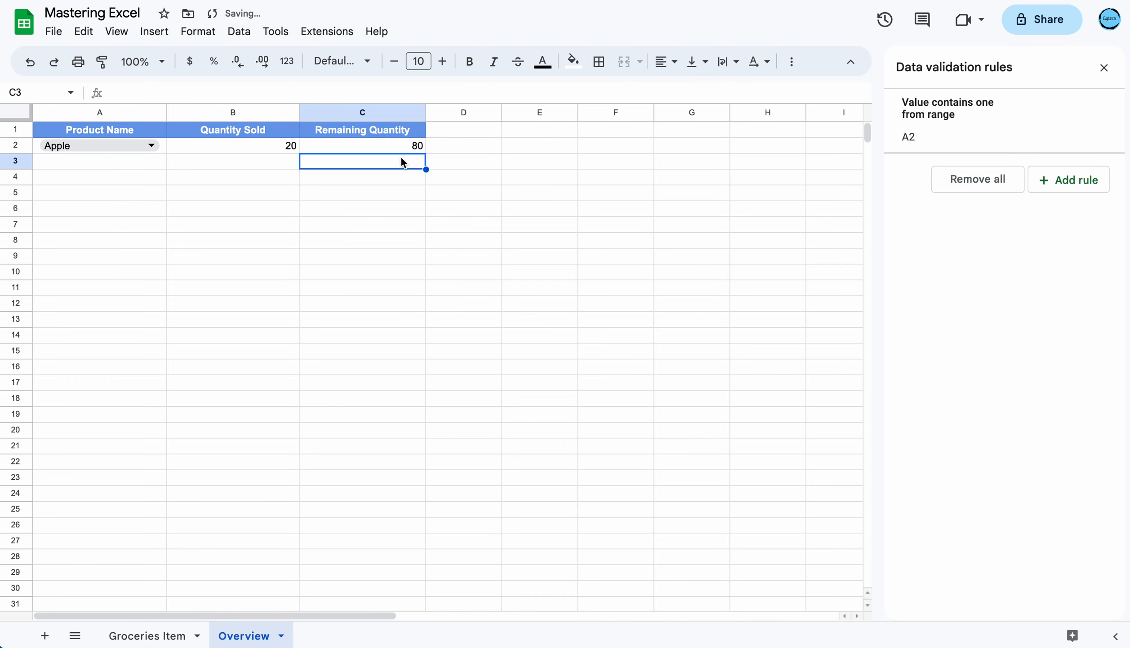
- Compare the Overview remaining quantity for Apple with its Remaining Quantity entry on the Groceries Item sheet
click(147, 635)
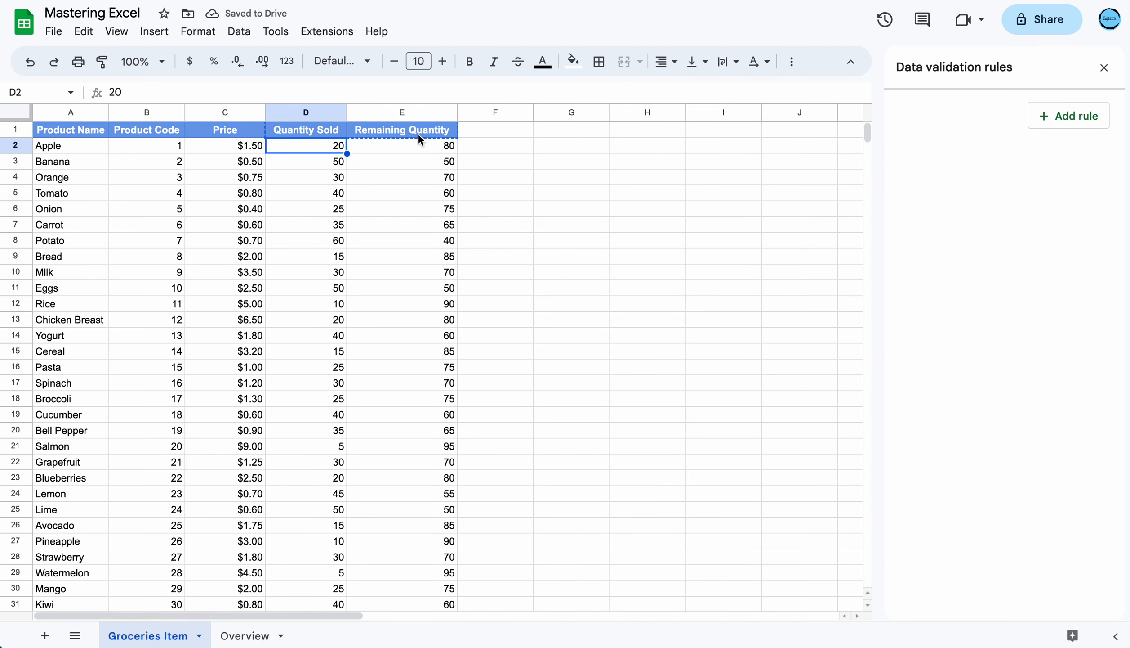
click(423, 146)
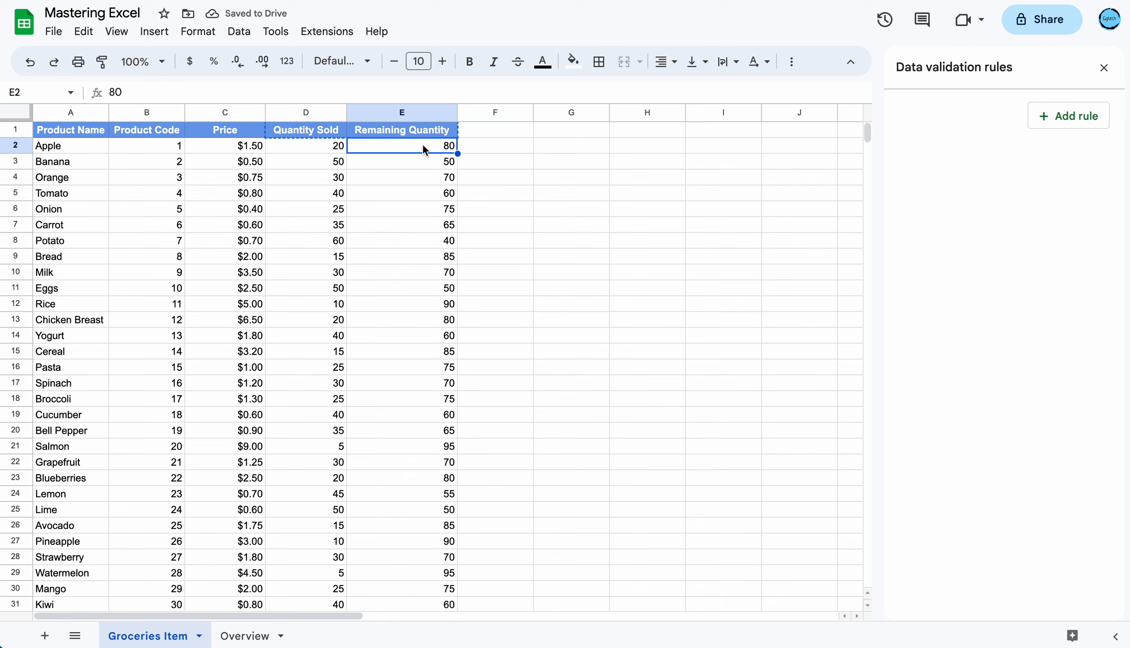
click(264, 644)
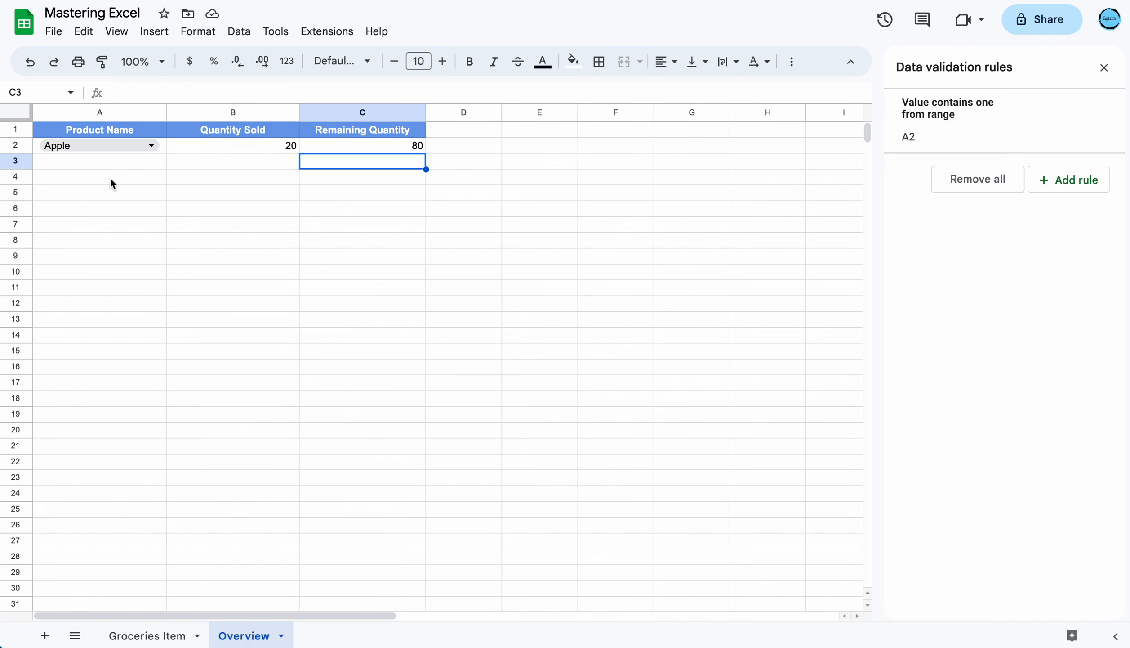
- Choose Eggs in the A2 product dropdown and check the lookup results in B2 and C2
click(153, 241)
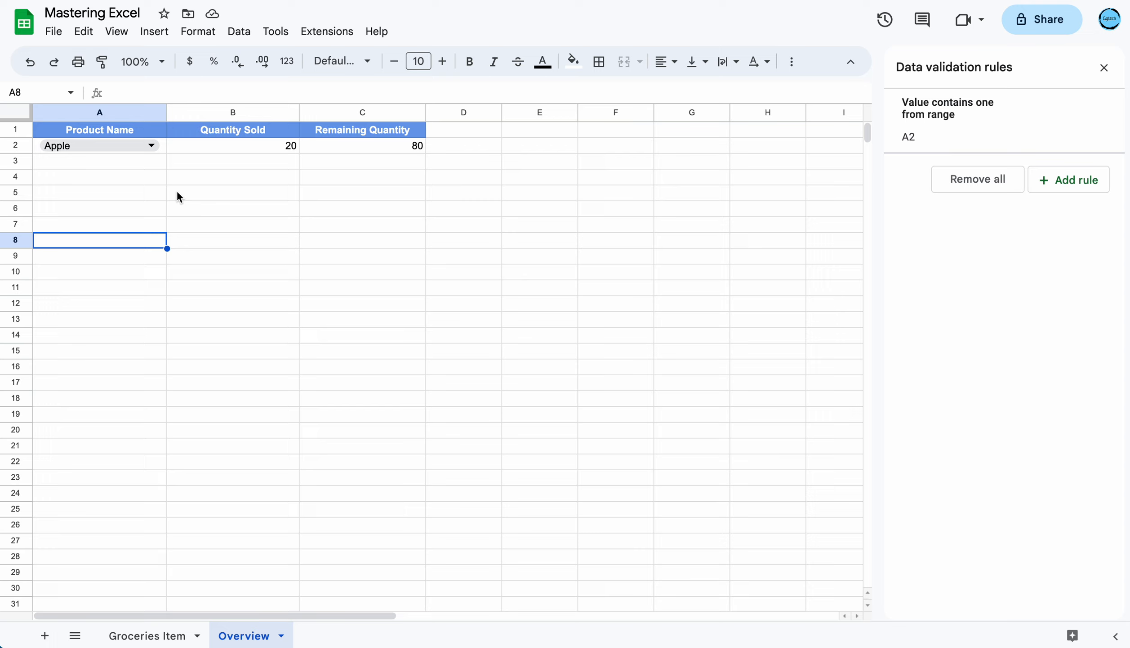
click(153, 146)
scroll(96, 369, down, 3)
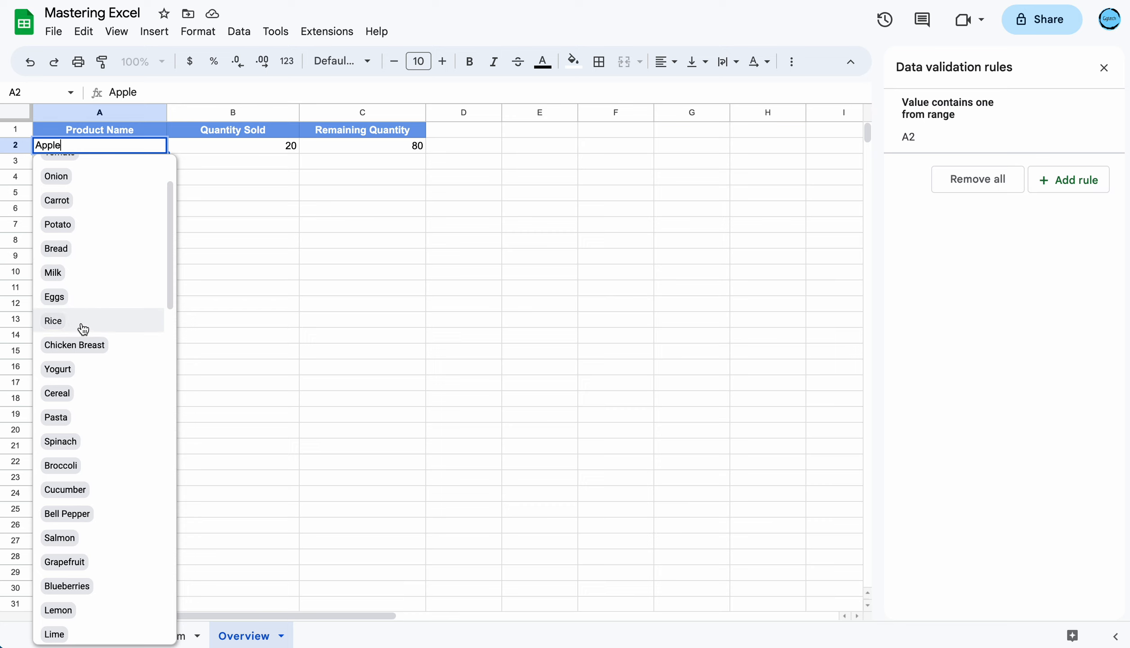
scroll(83, 328, down, 1)
click(82, 295)
click(134, 239)
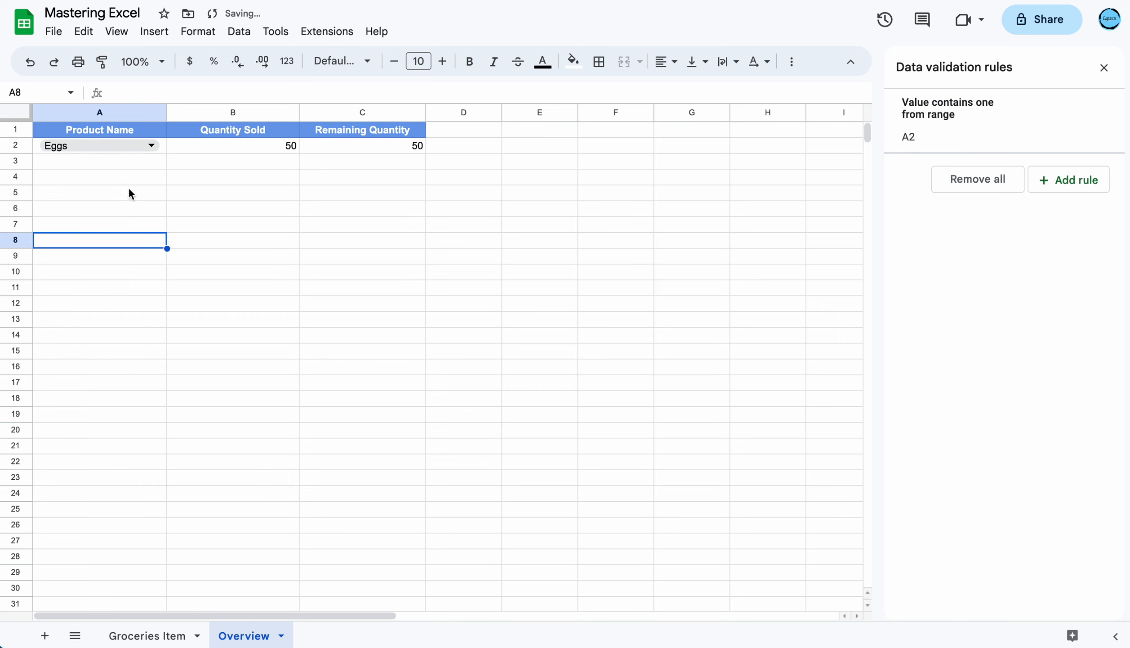
click(287, 148)
click(338, 146)
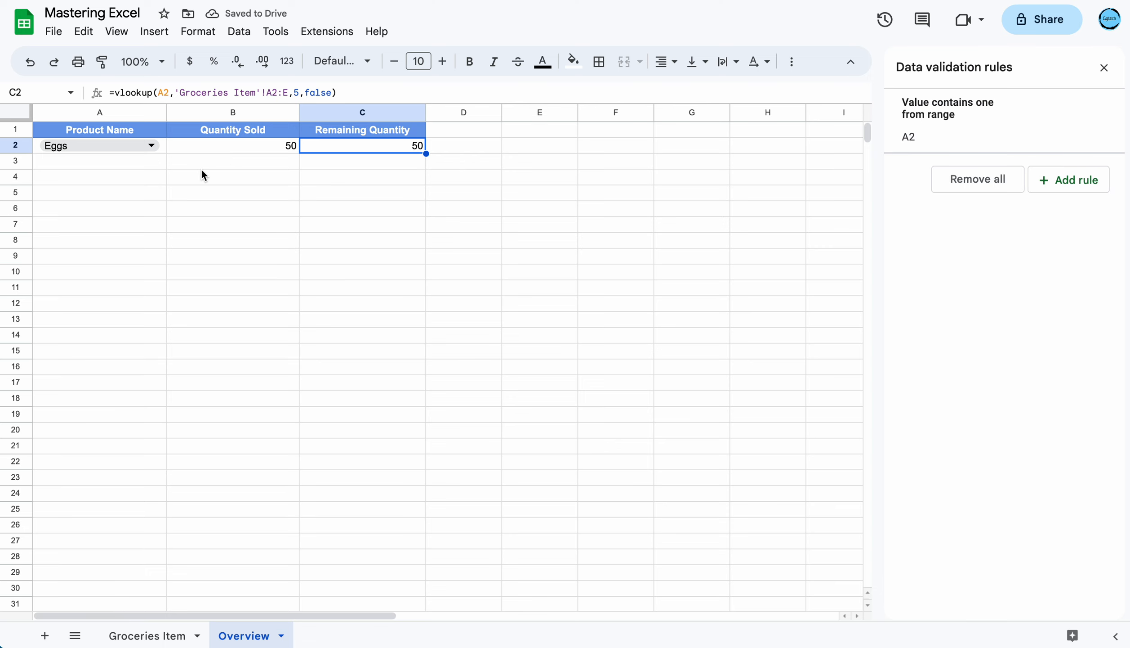
- Check the Quantity Sold and Remaining Quantity entries for Eggs on the Groceries Item sheet
click(131, 634)
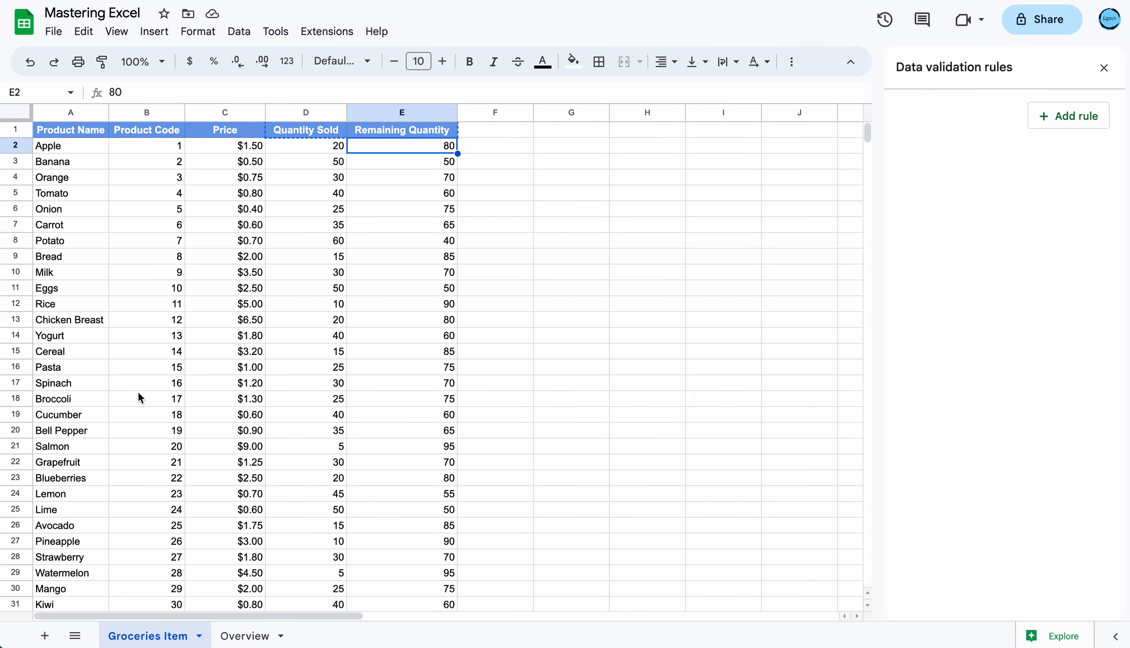
click(66, 295)
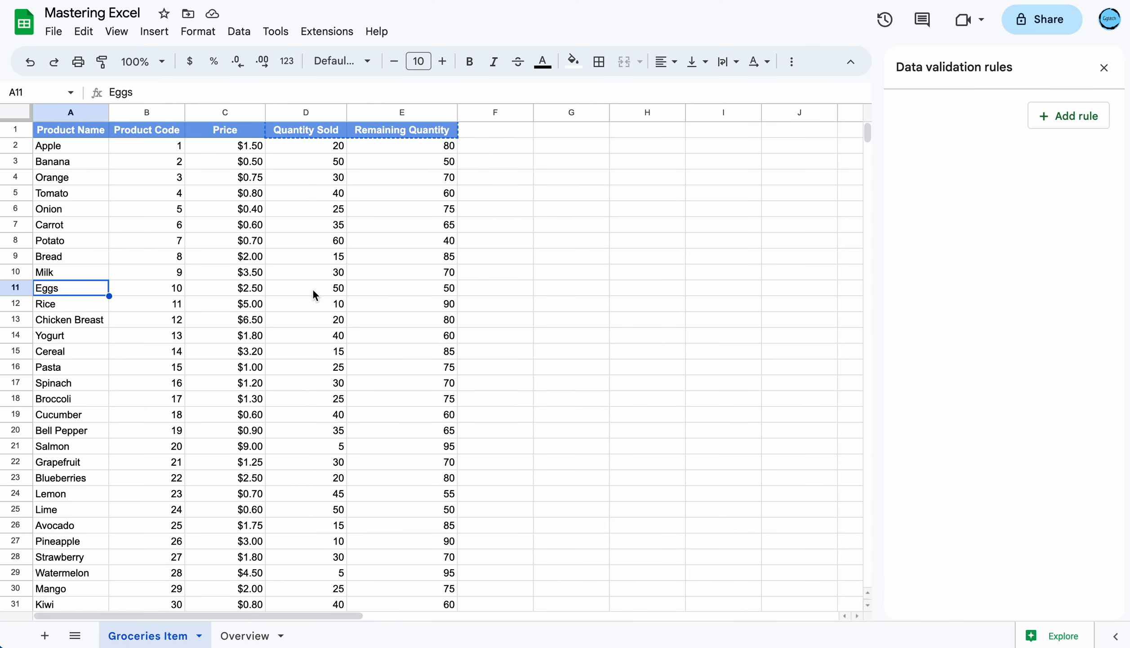
click(330, 290)
click(405, 289)
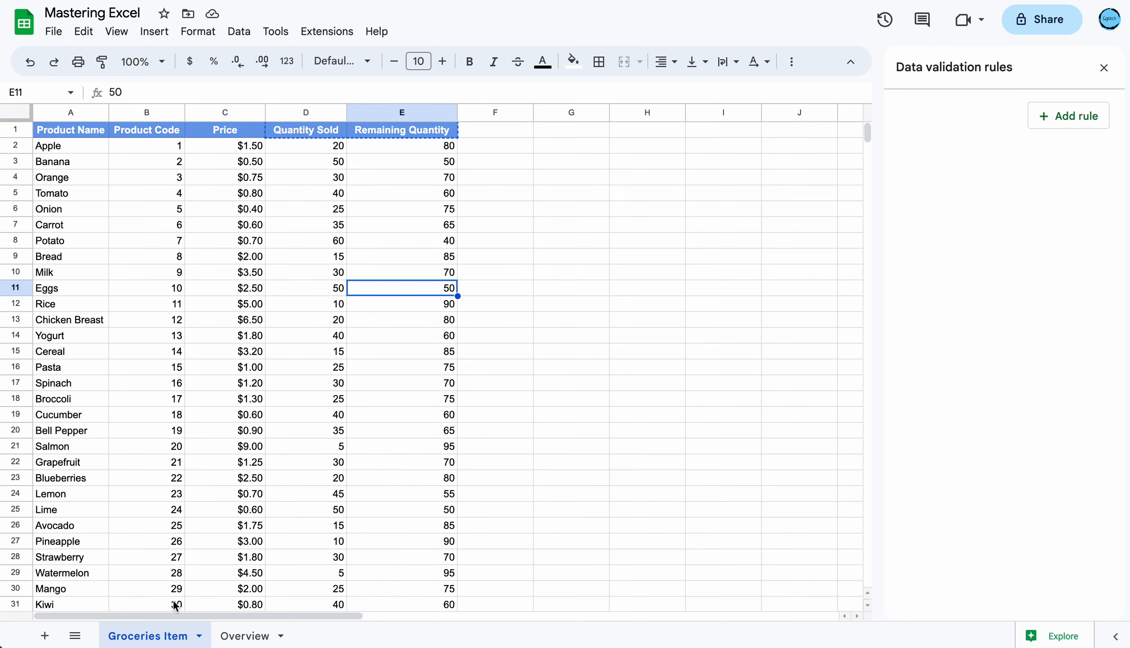
- Choose Carrot in the A2 product dropdown on the Overview sheet
click(248, 637)
click(155, 142)
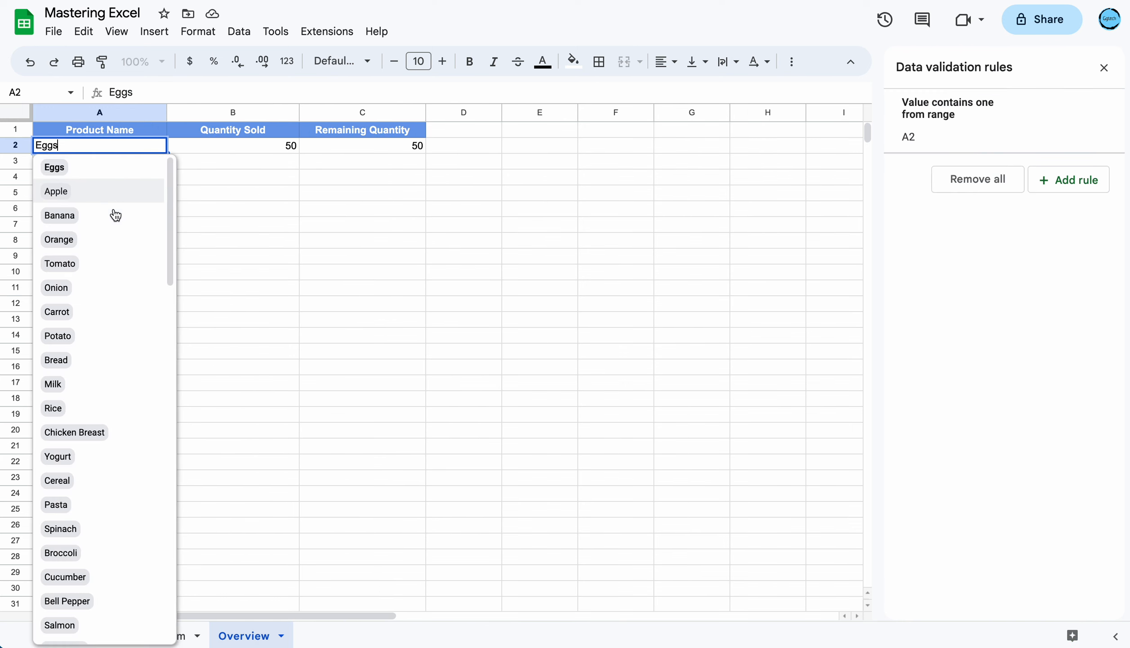
click(106, 314)
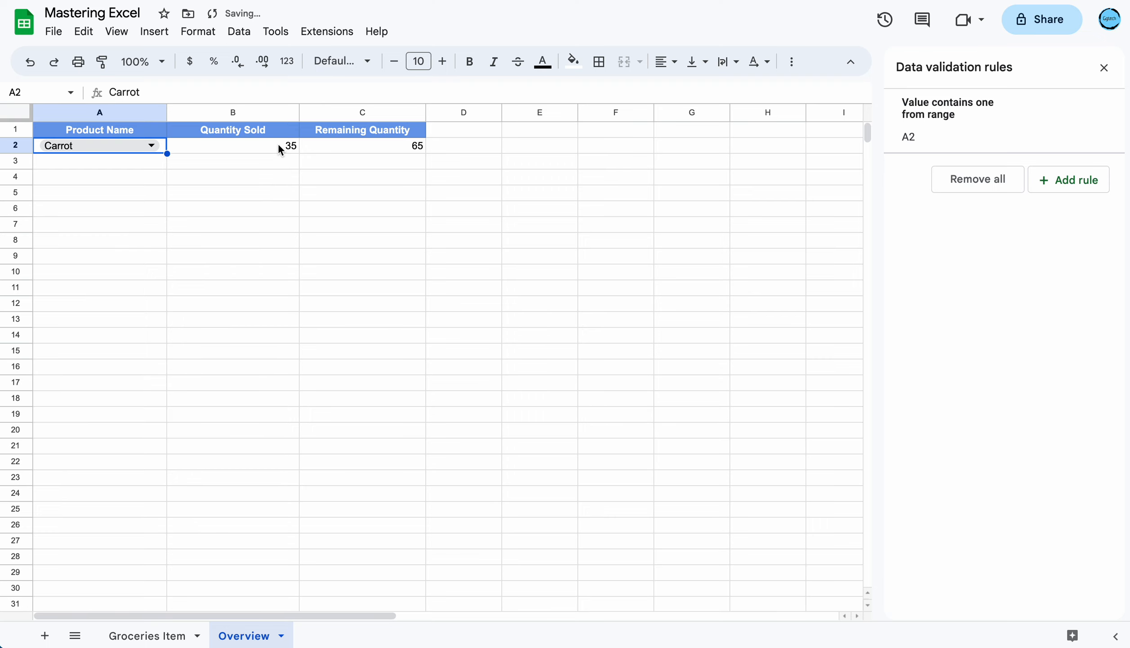
- Compare Carrot's Quantity Sold on the Groceries Item sheet with the lookup results on the Overview sheet
click(150, 635)
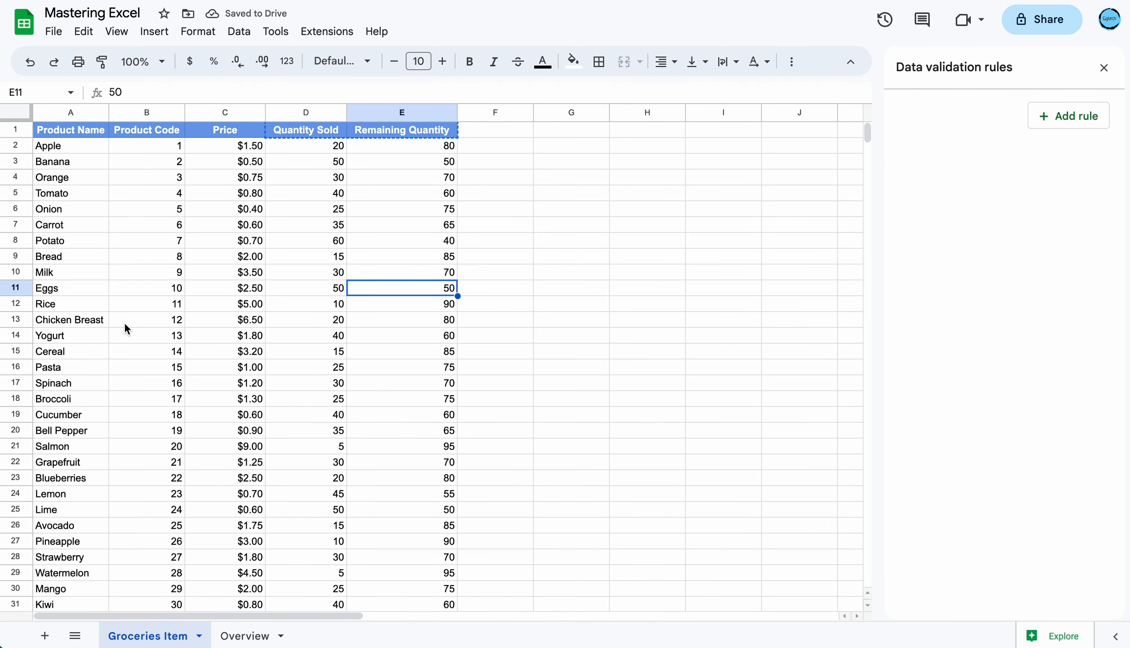
click(75, 226)
click(331, 227)
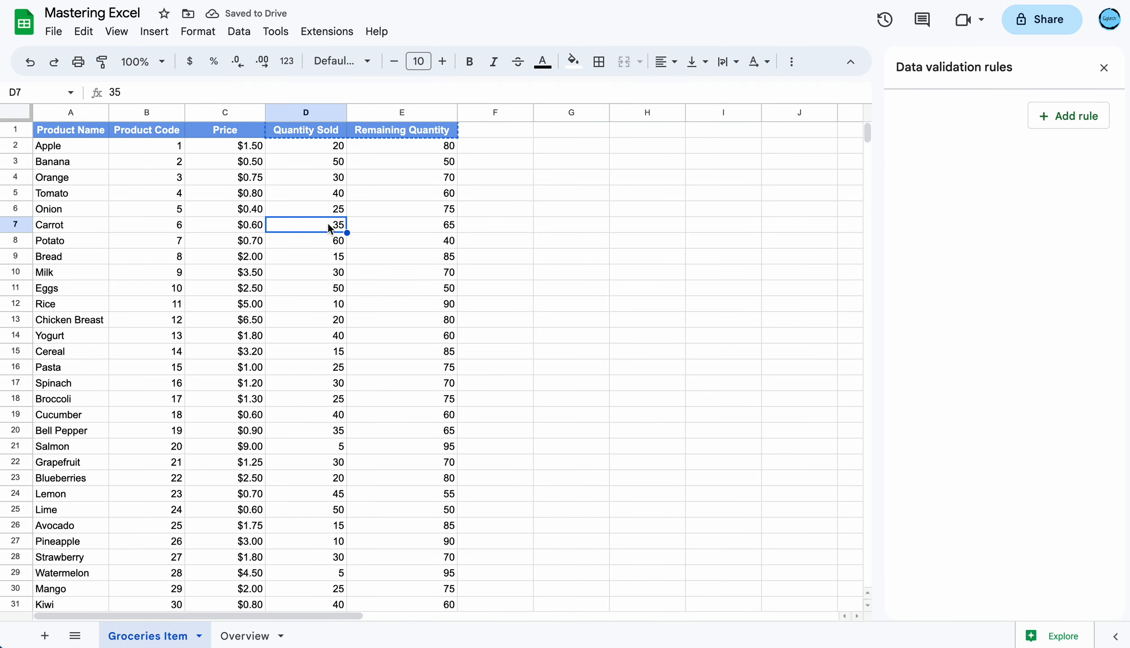
click(266, 635)
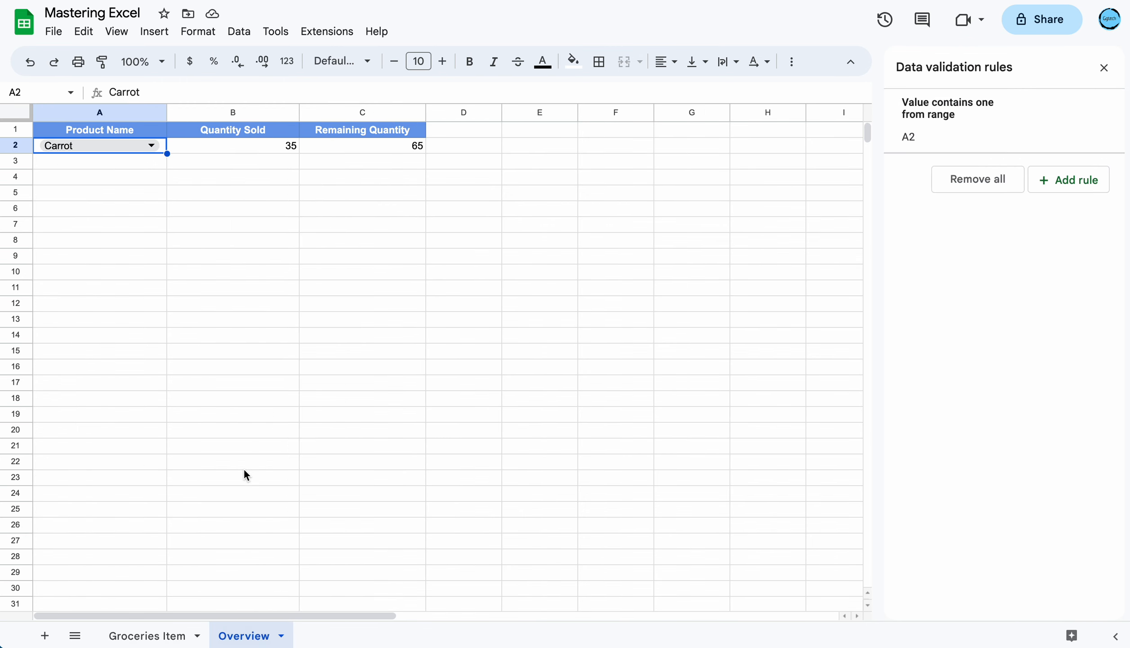
click(244, 468)
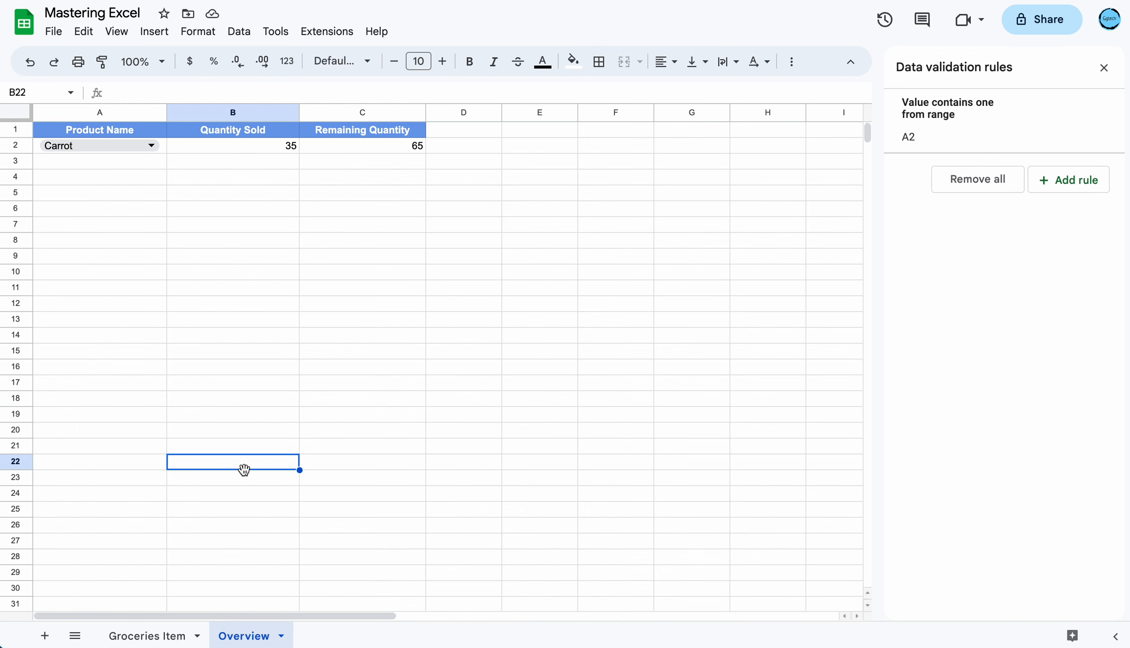
- Insert a chart based on the quantity headers and values in B1:C2 of the Overview sheet
click(266, 132)
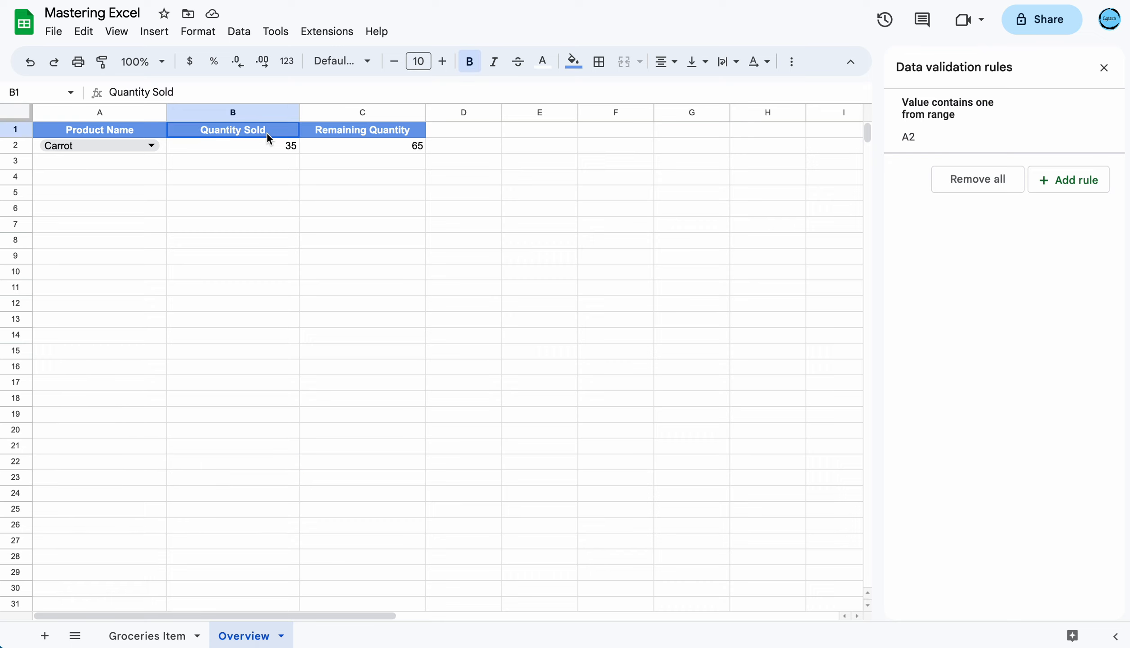
drag(268, 134, 348, 144)
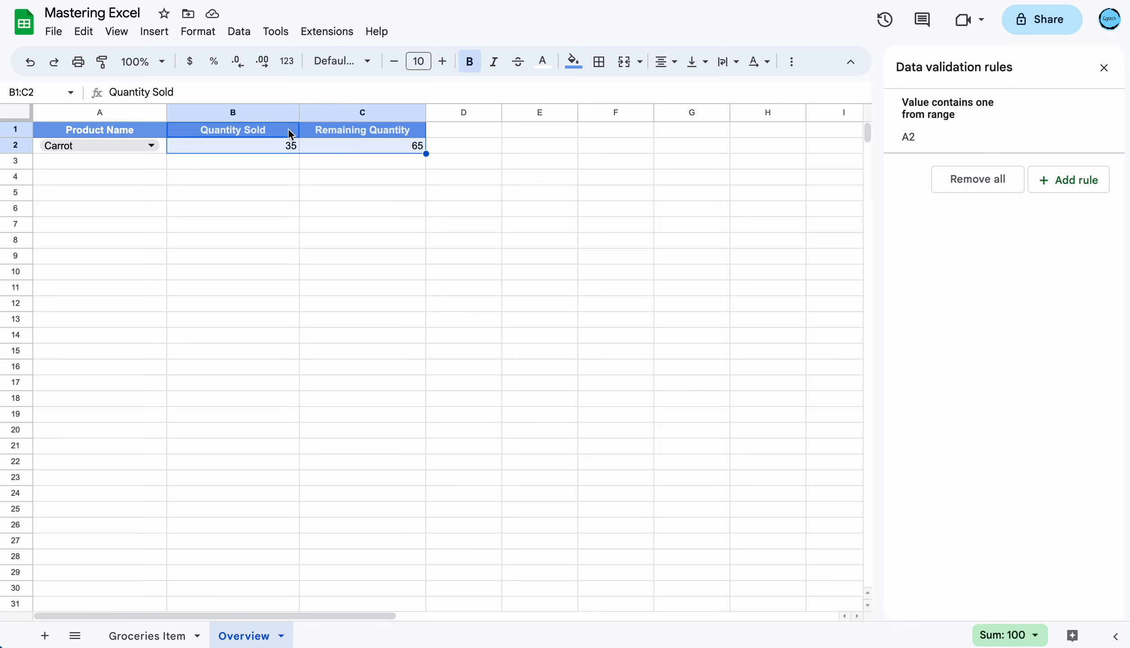
click(155, 33)
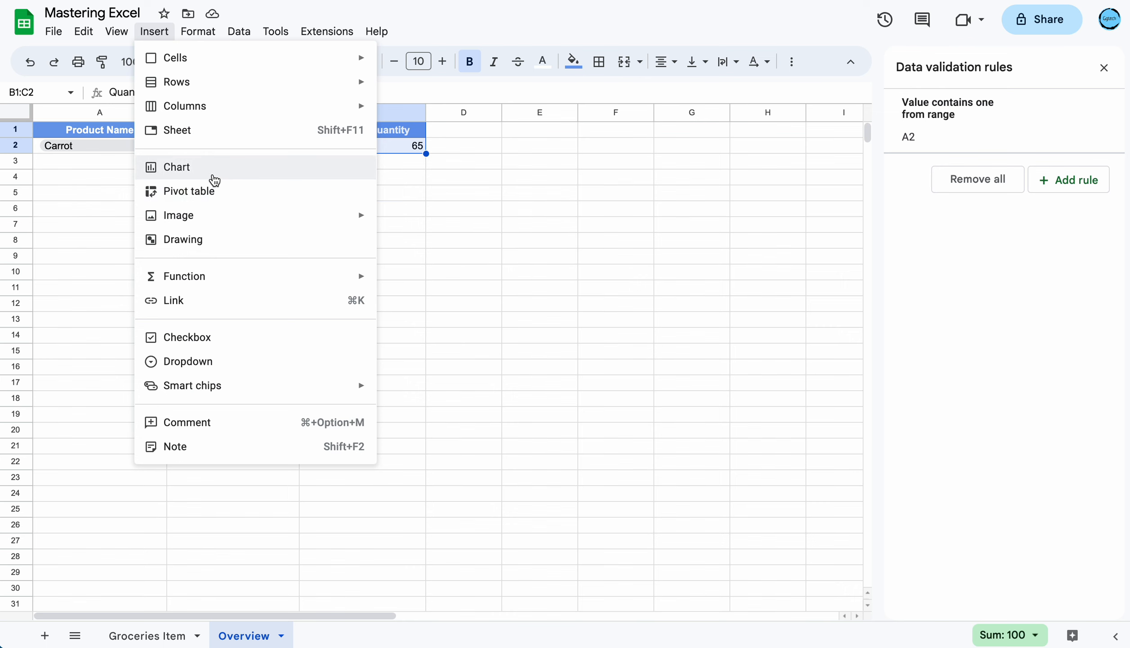
key(Escape)
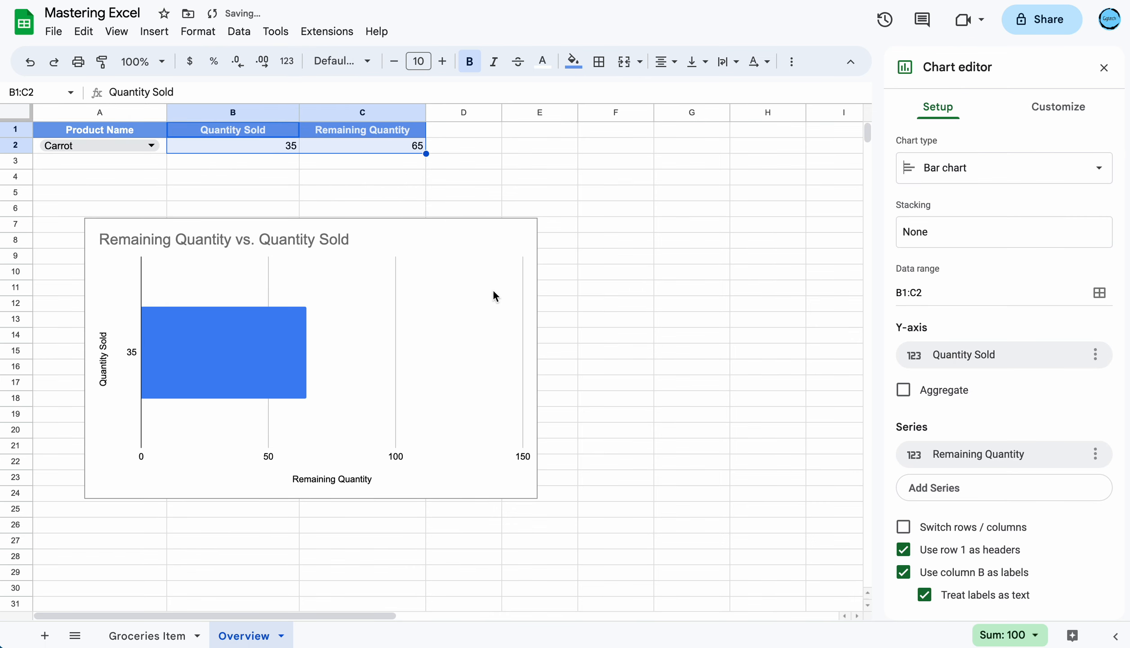
- Change the new chart's type from bar to Gauge chart
click(1057, 112)
click(952, 108)
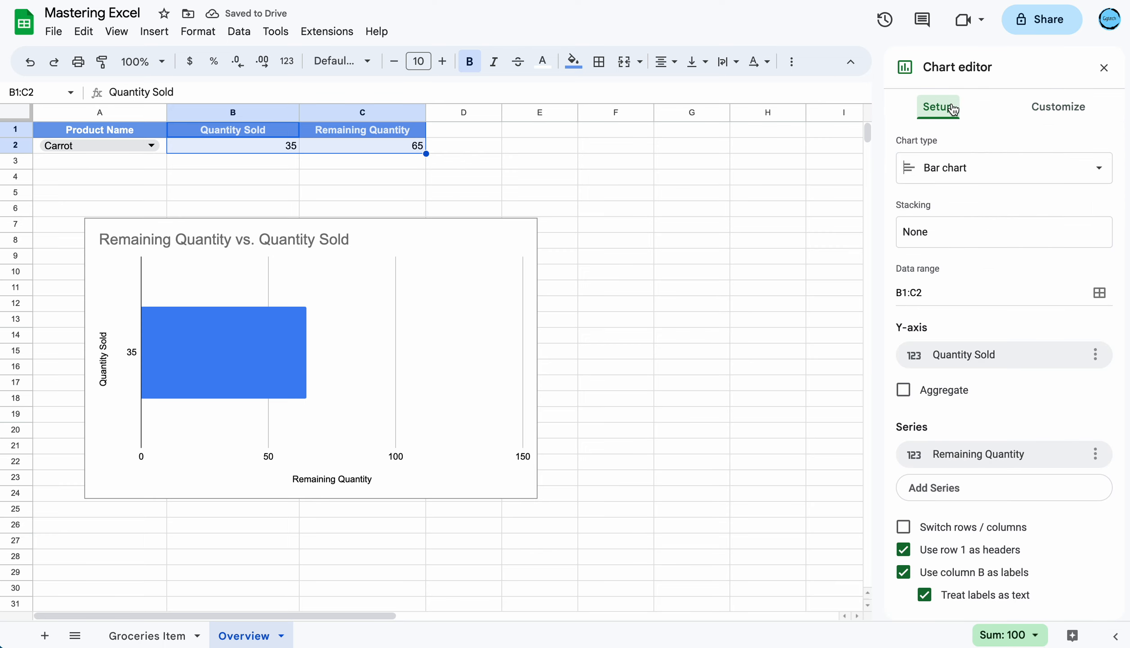
click(999, 176)
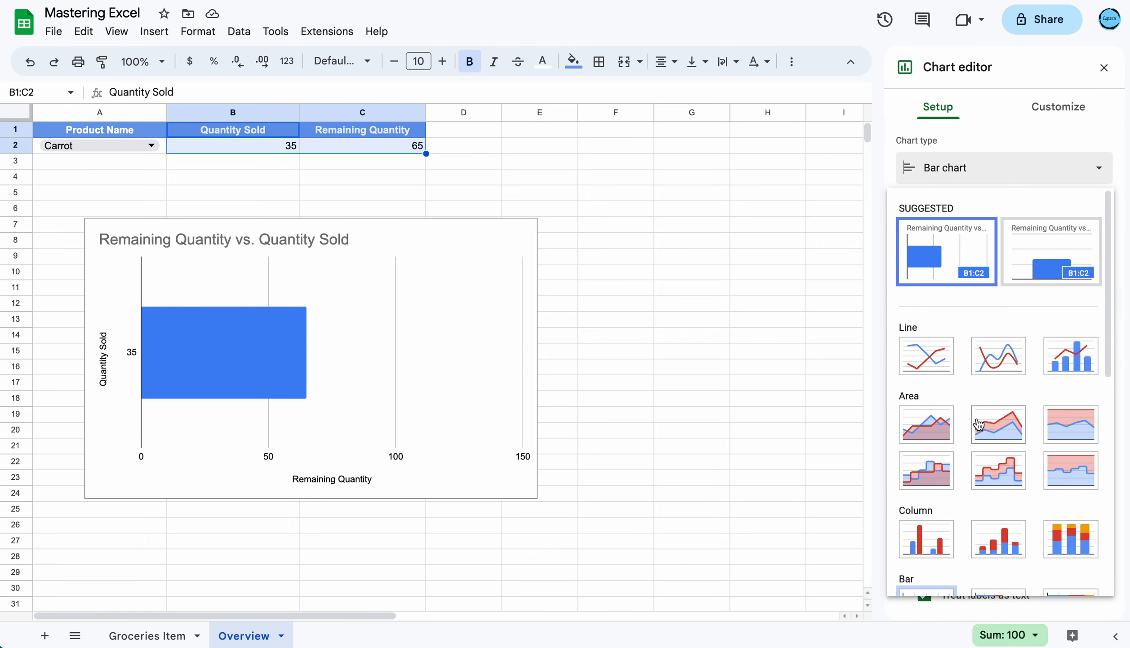
scroll(978, 422, down, 10)
scroll(978, 422, down, 1)
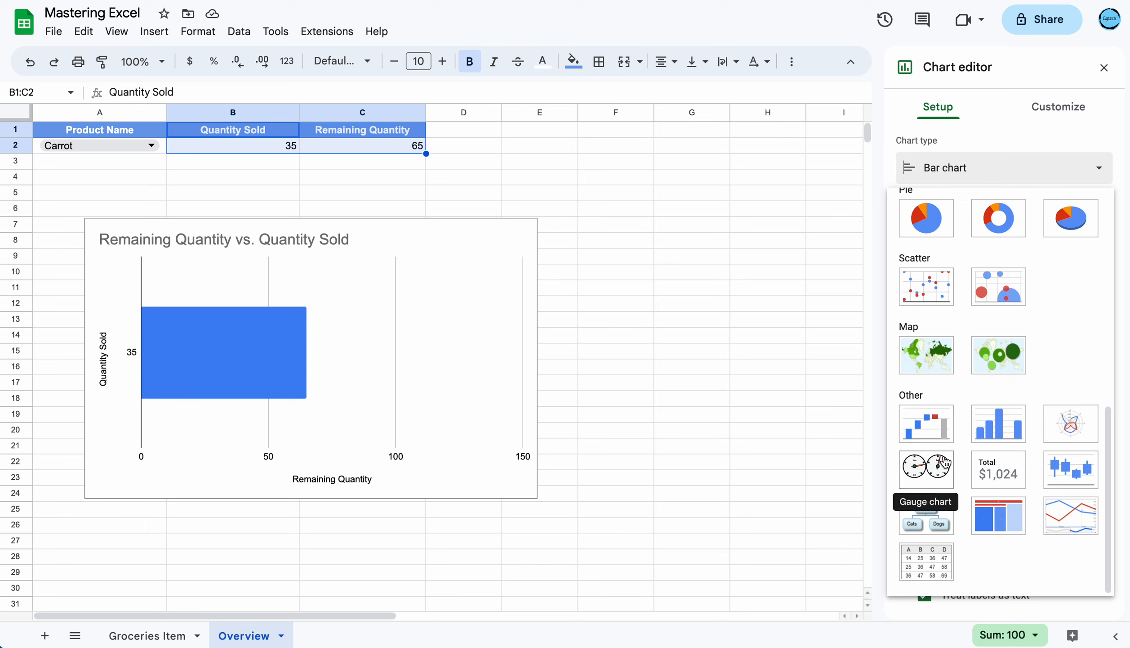
click(931, 477)
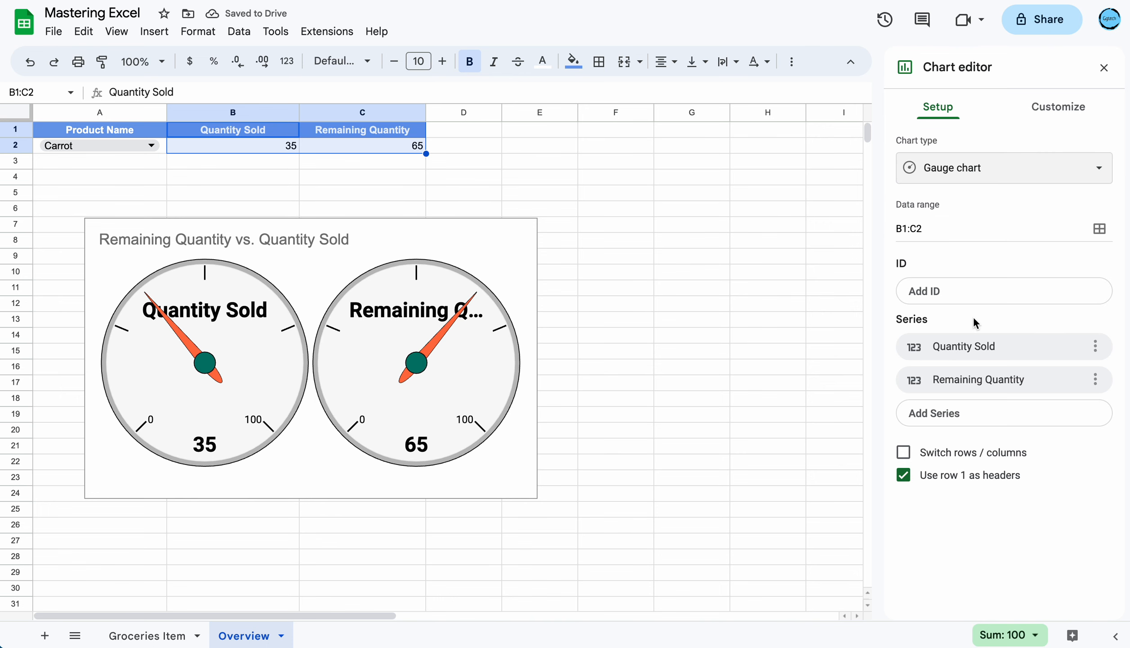
- Try a light purple background on the gauge chart and settle on light blue instead
click(1046, 116)
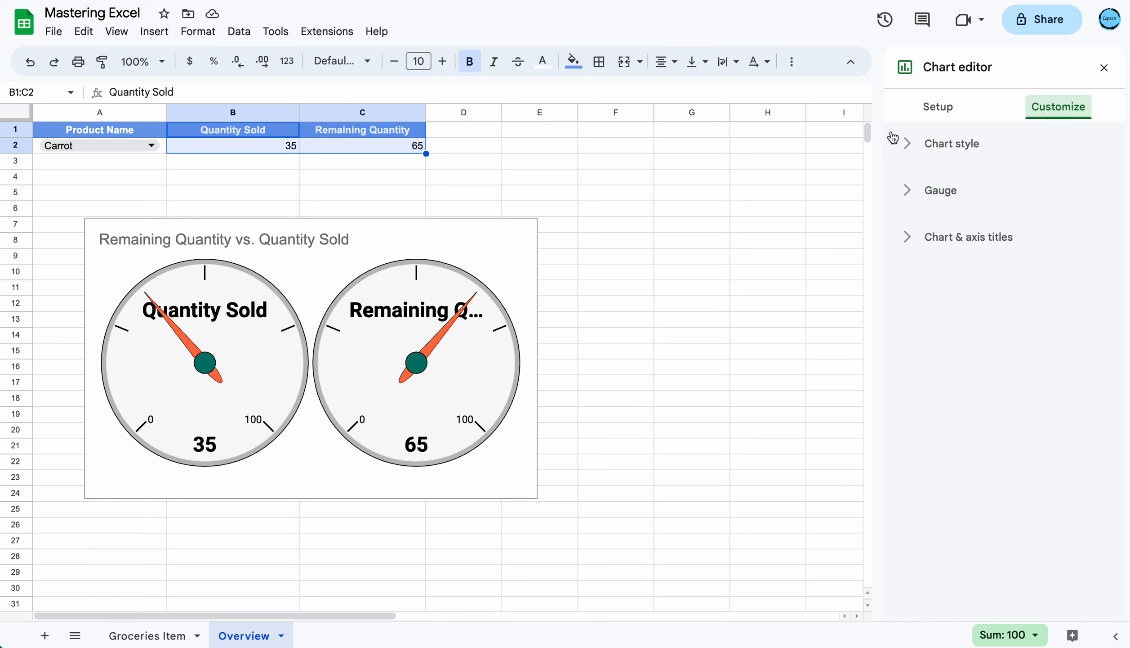
click(908, 147)
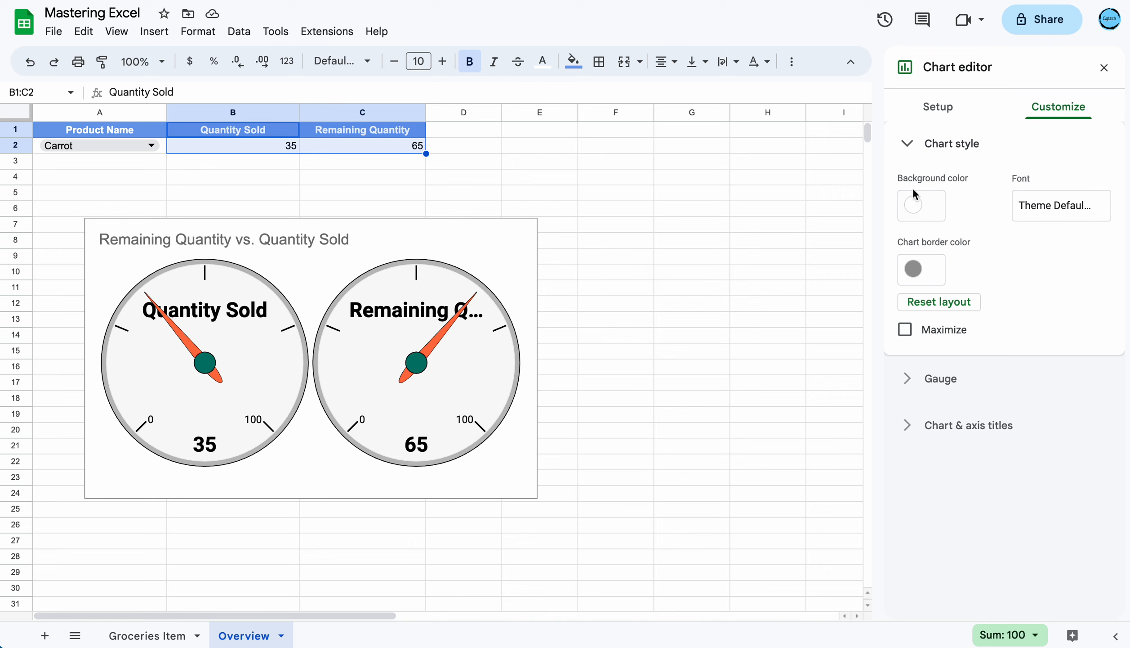
click(925, 211)
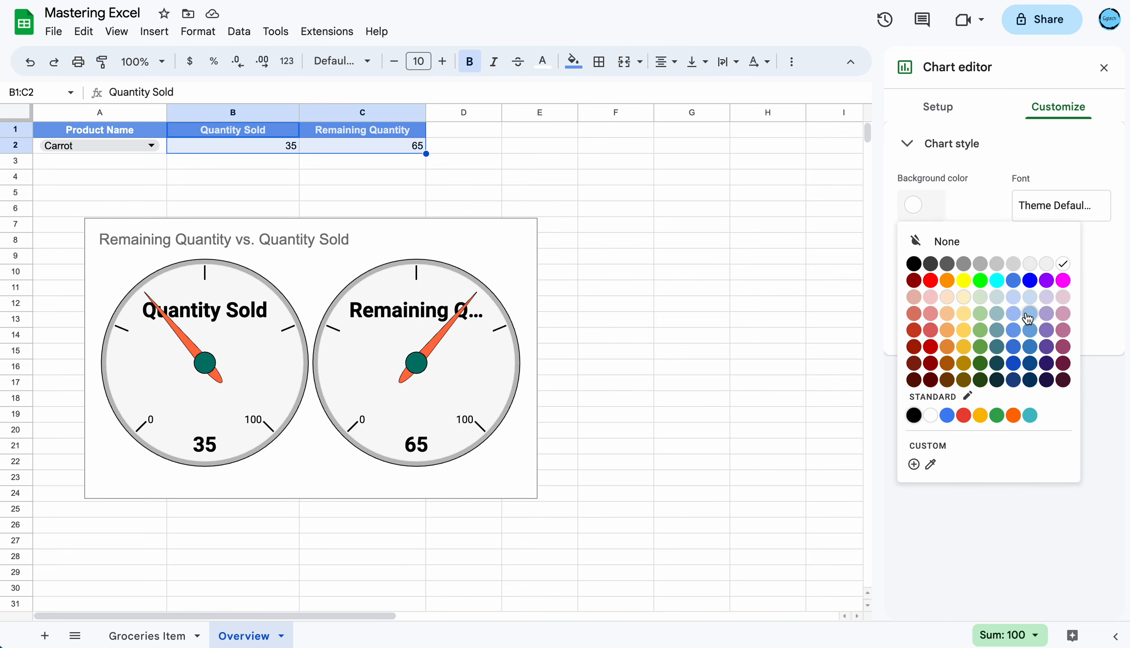
click(1046, 314)
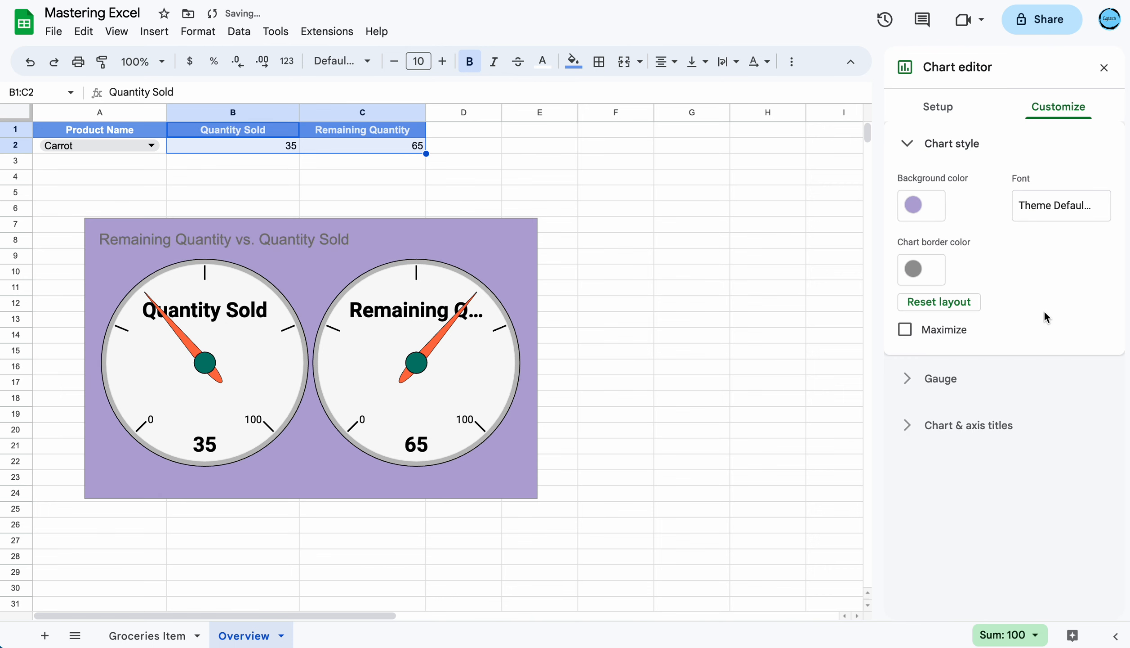
click(937, 212)
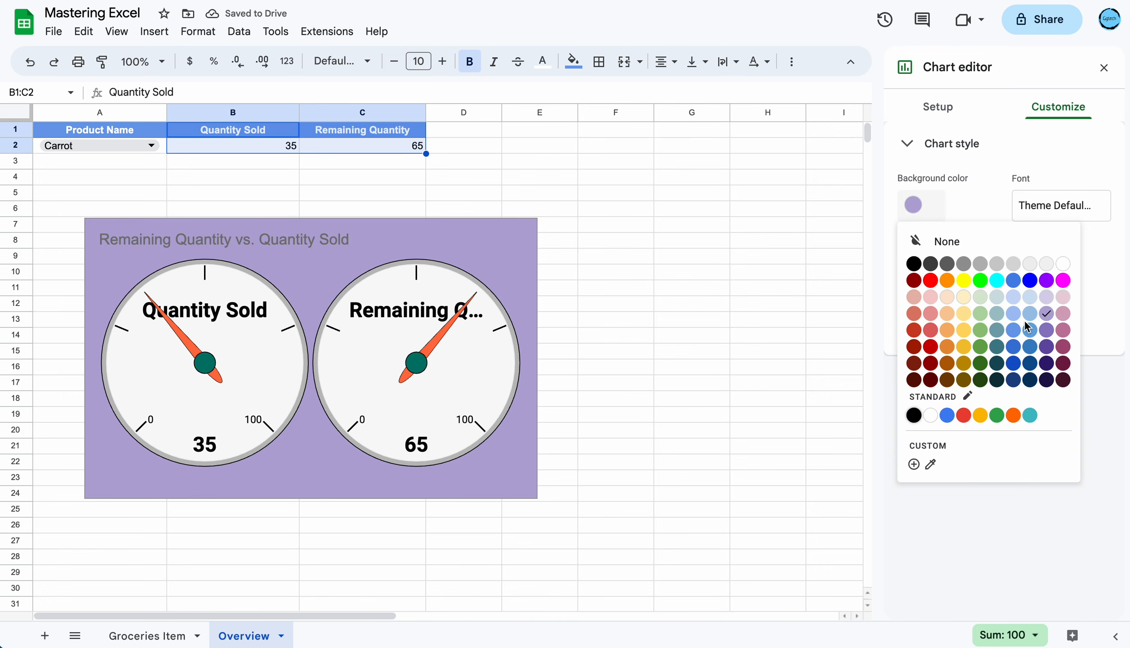
click(1027, 313)
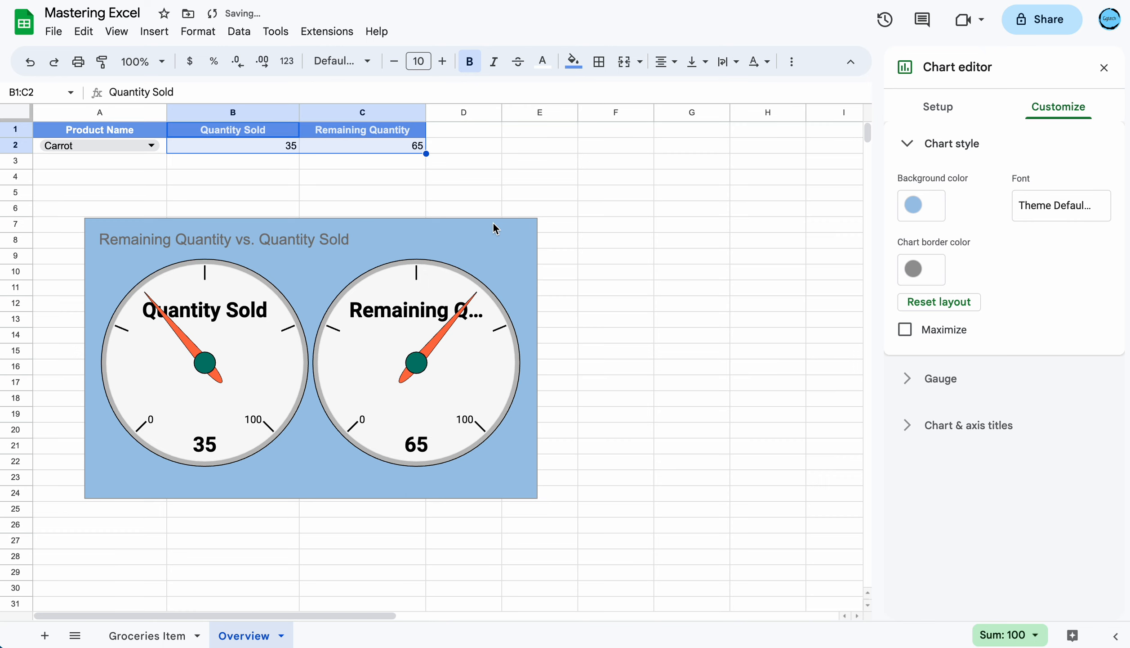
- Move the gauge chart beside the table at column D and close the chart editor and data validation rules
click(471, 226)
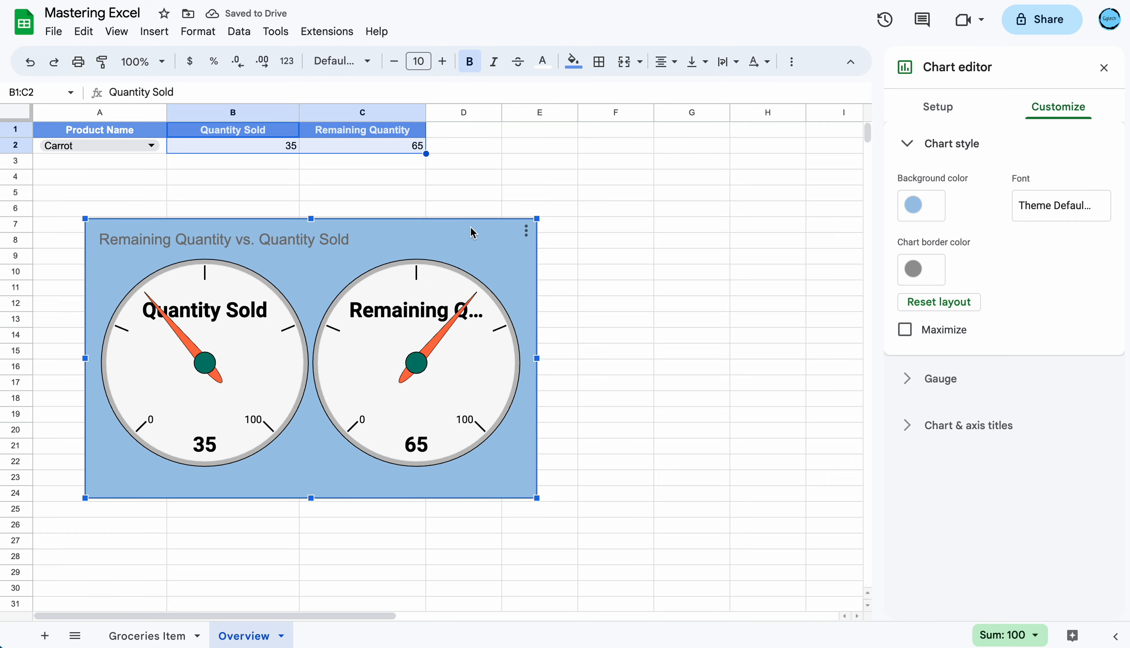
drag(471, 226, 814, 131)
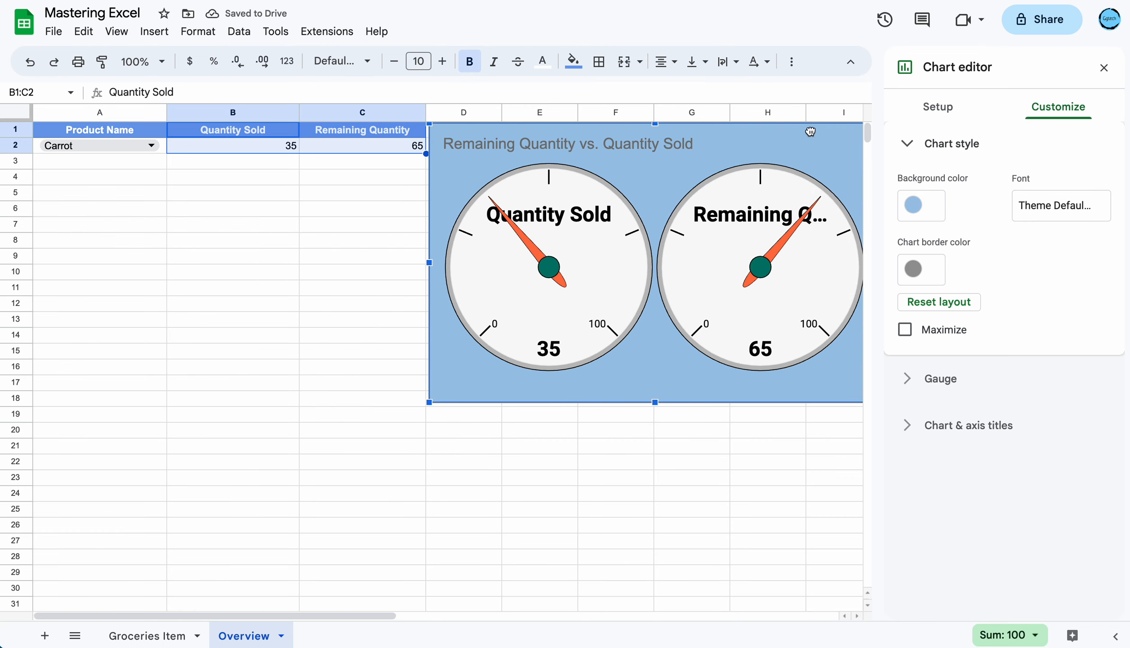
click(1104, 69)
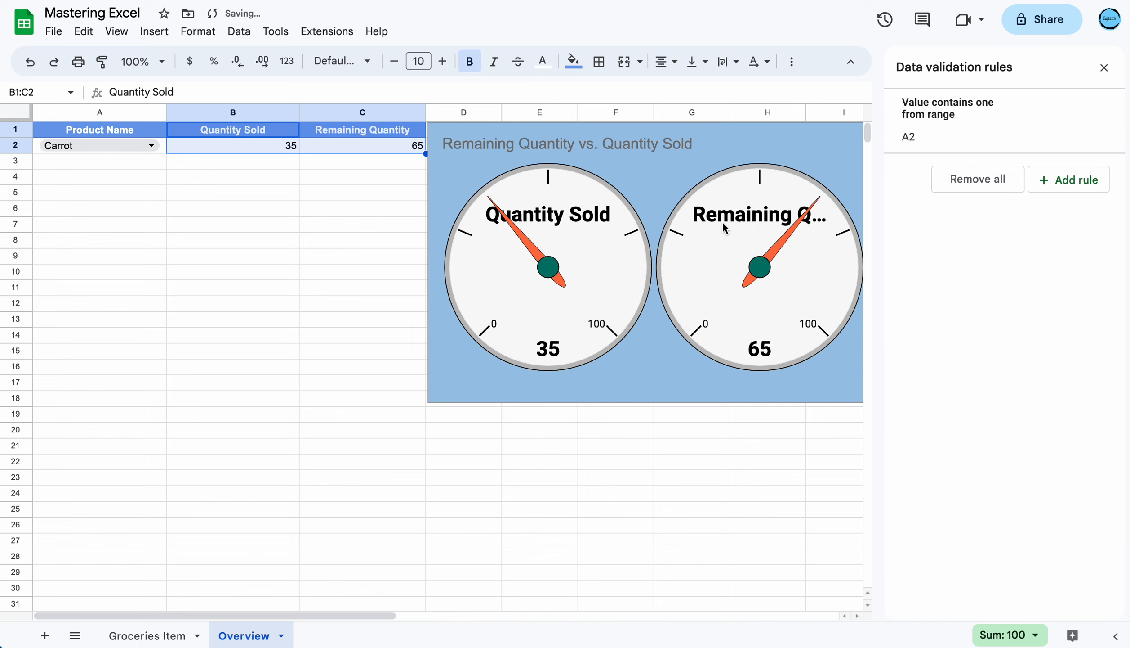
click(1105, 67)
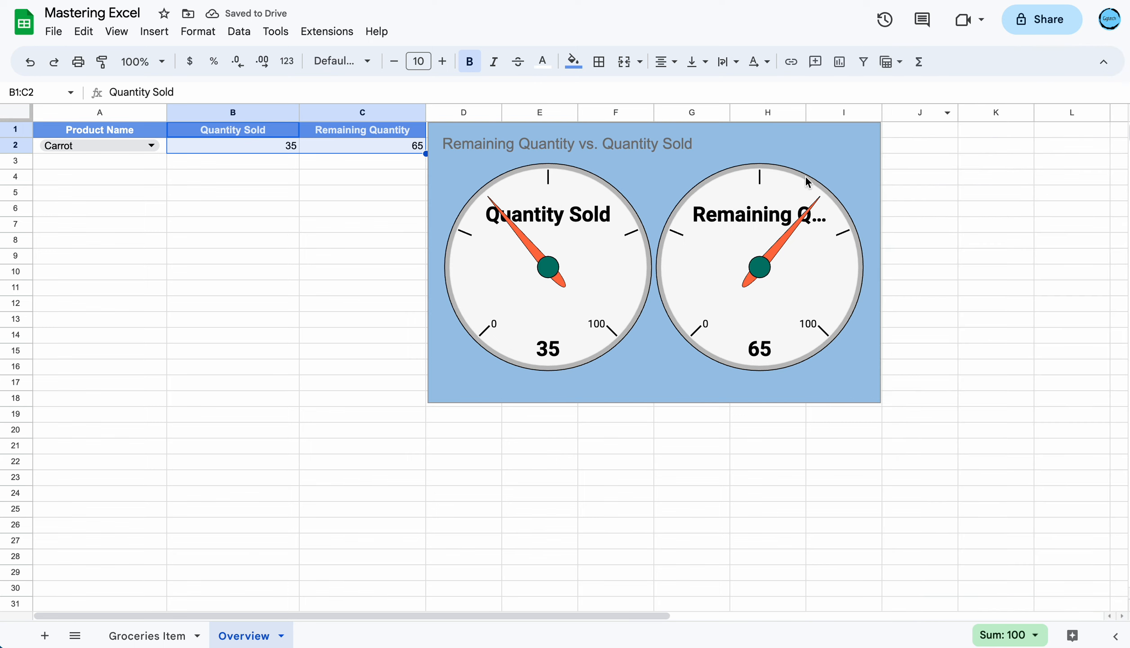
- Reposition the gauge chart directly below the table from row 3 and shrink it to span columns A to C down to row 18
click(832, 155)
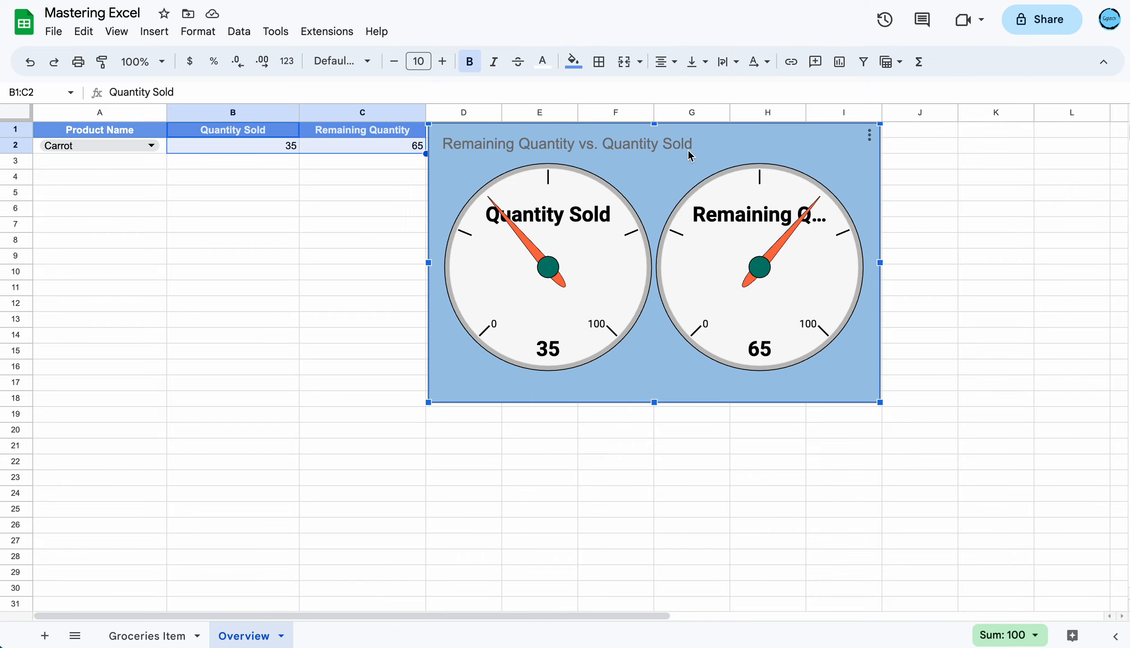
drag(673, 144, 267, 175)
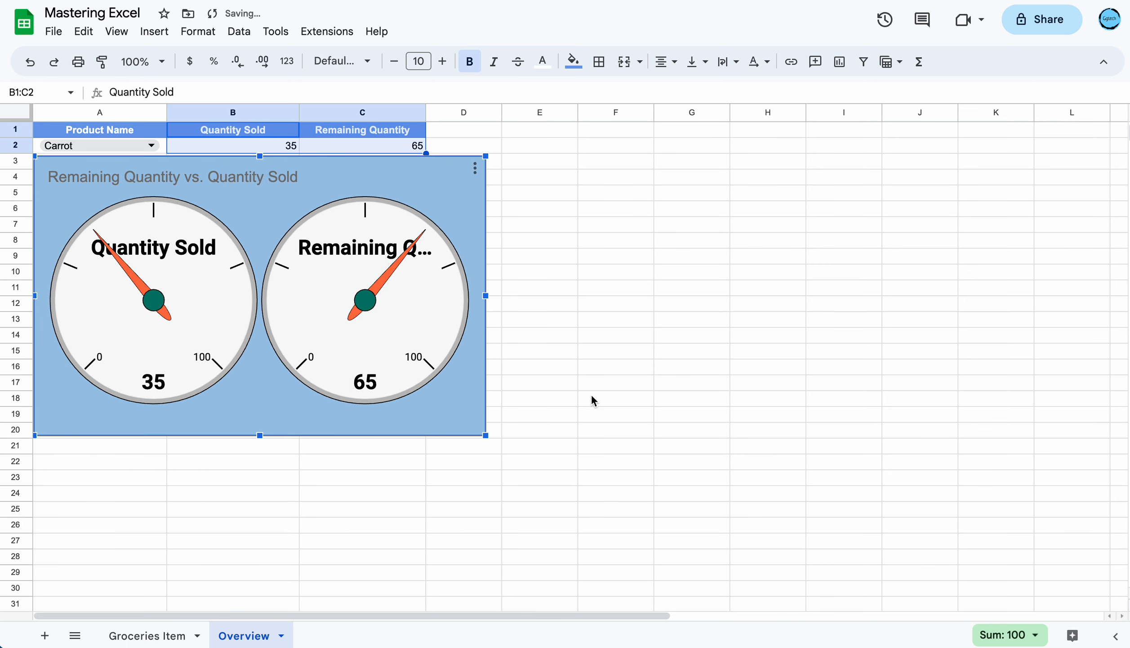
drag(487, 435, 386, 398)
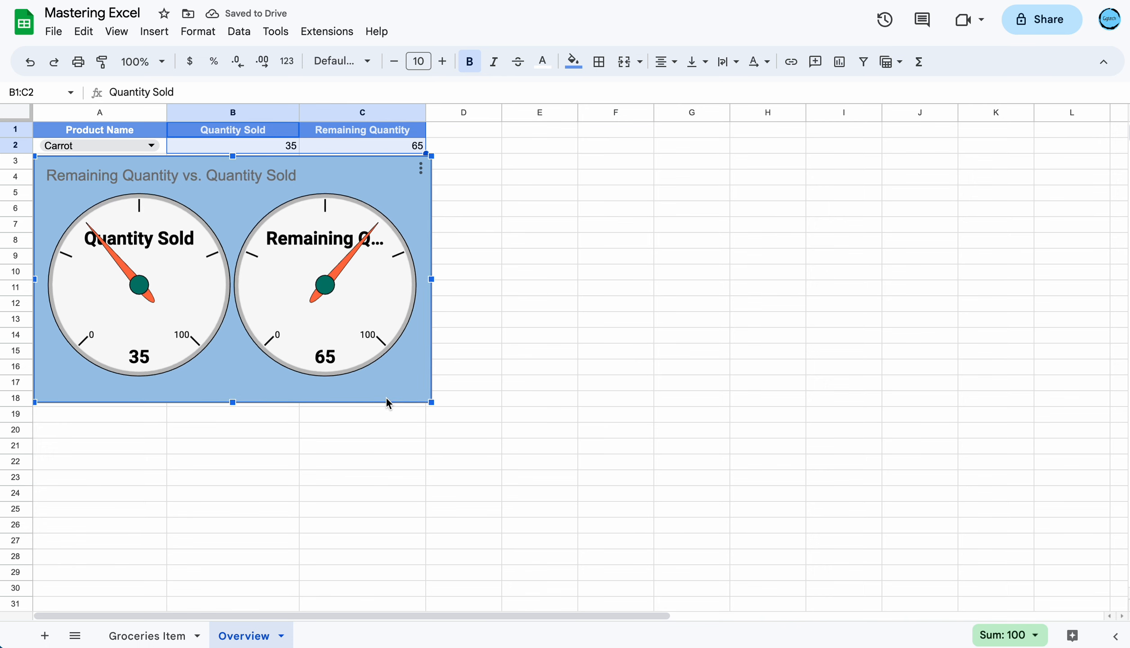
click(152, 145)
click(589, 236)
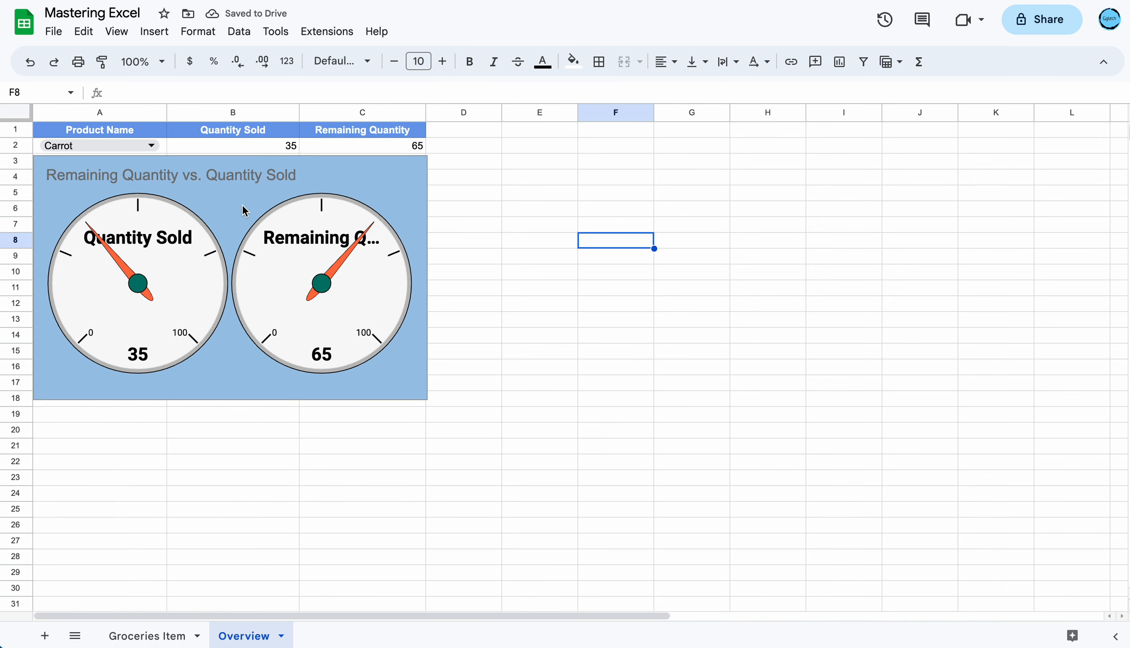
click(246, 212)
click(535, 230)
- Choose Tuna in the A2 product dropdown and check how the gauges respond
click(151, 145)
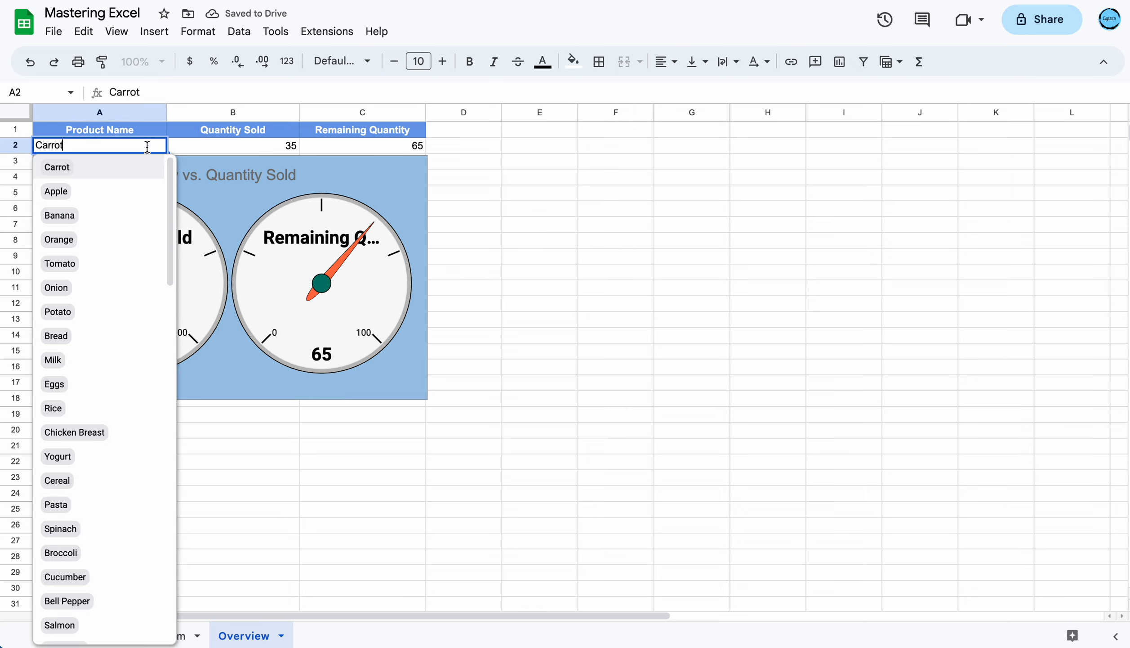
scroll(93, 427, down, 2)
scroll(94, 426, down, 15)
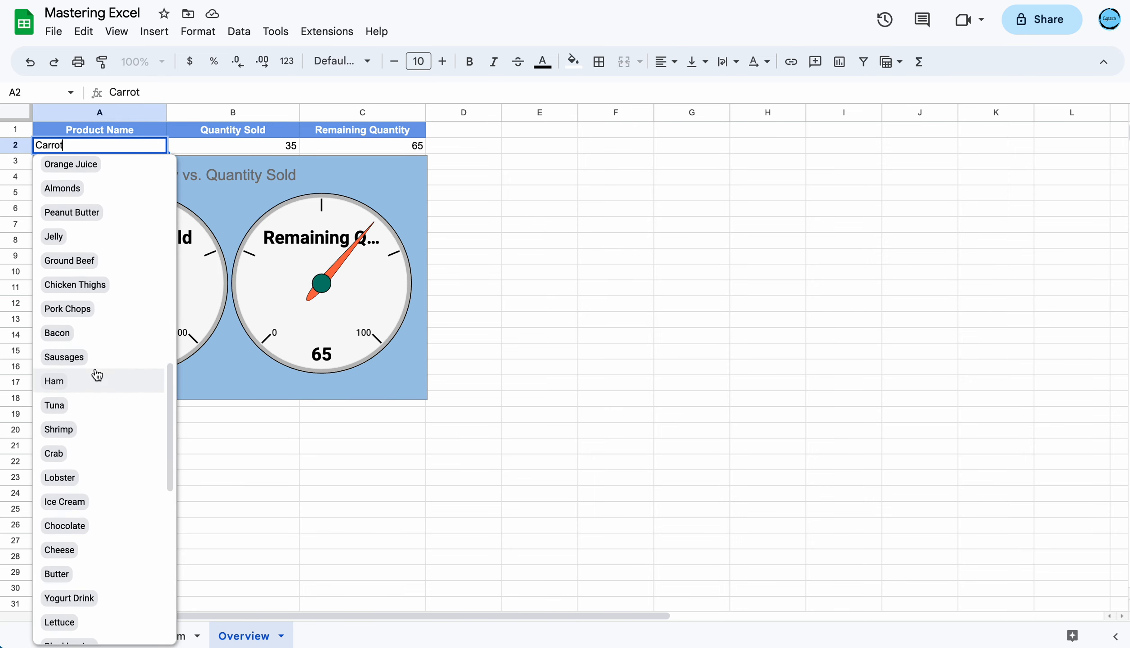
click(75, 405)
click(162, 468)
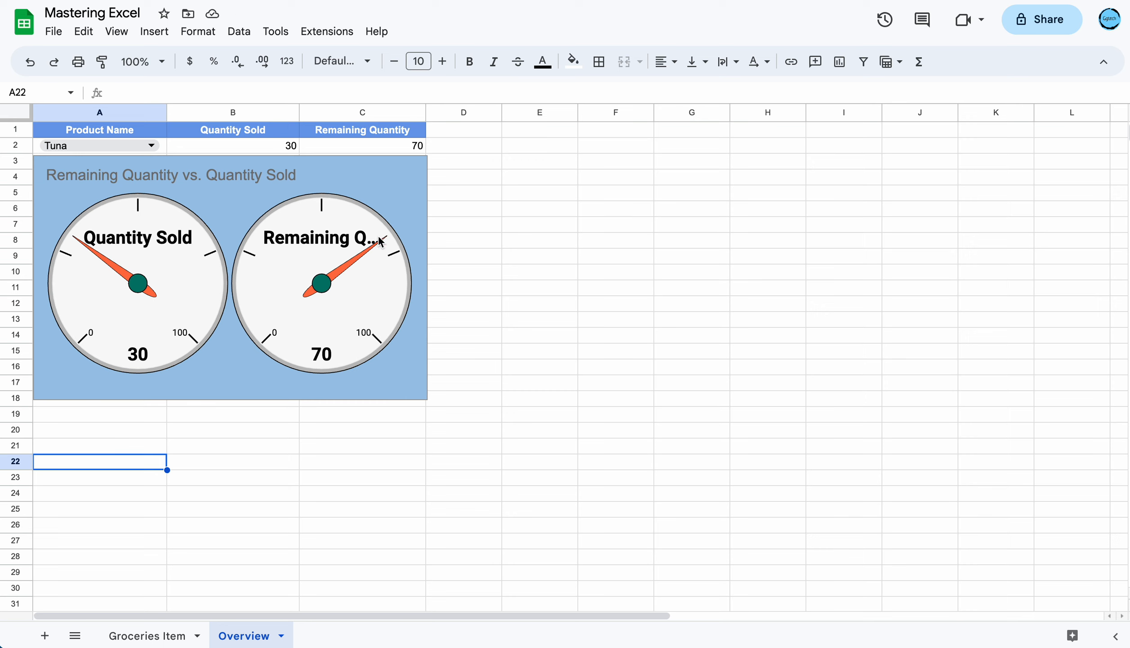
- Test the gauge chart by choosing Rice and after it Lemon in the A2 product dropdown
click(150, 145)
scroll(108, 395, down, 1)
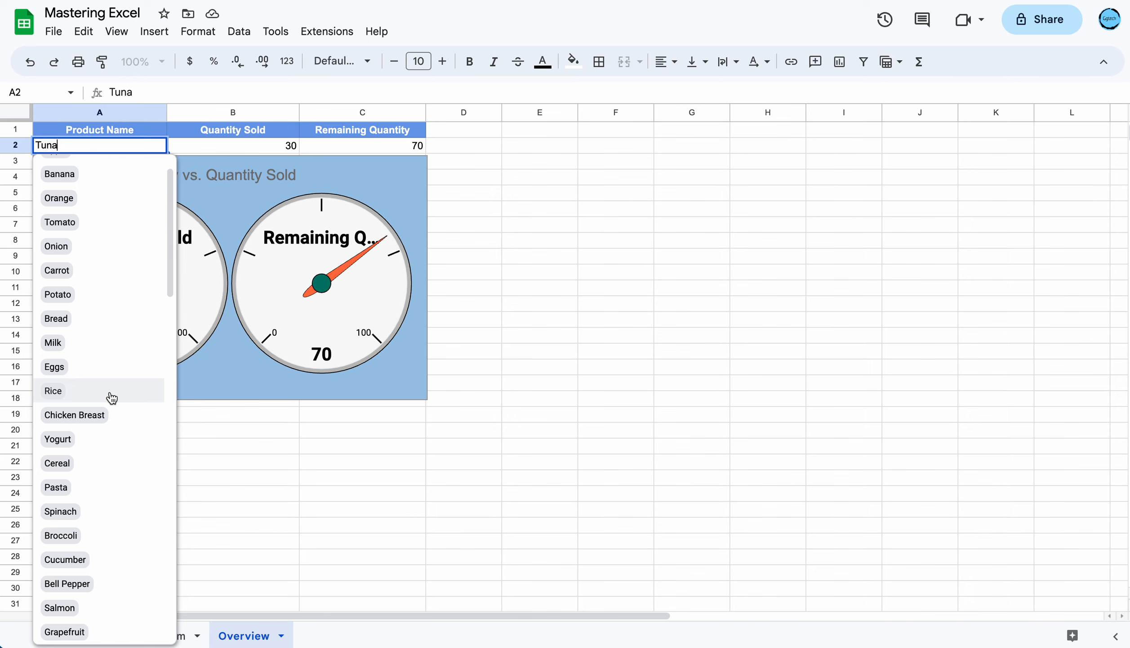
click(110, 391)
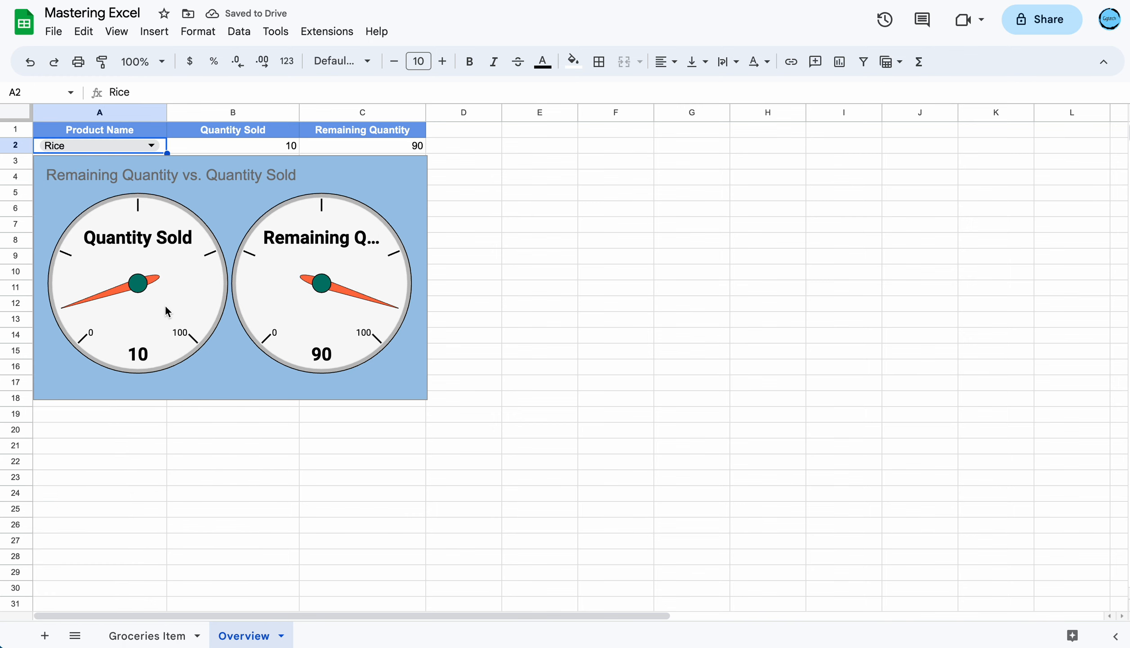
click(150, 144)
scroll(107, 426, down, 1)
scroll(106, 427, down, 6)
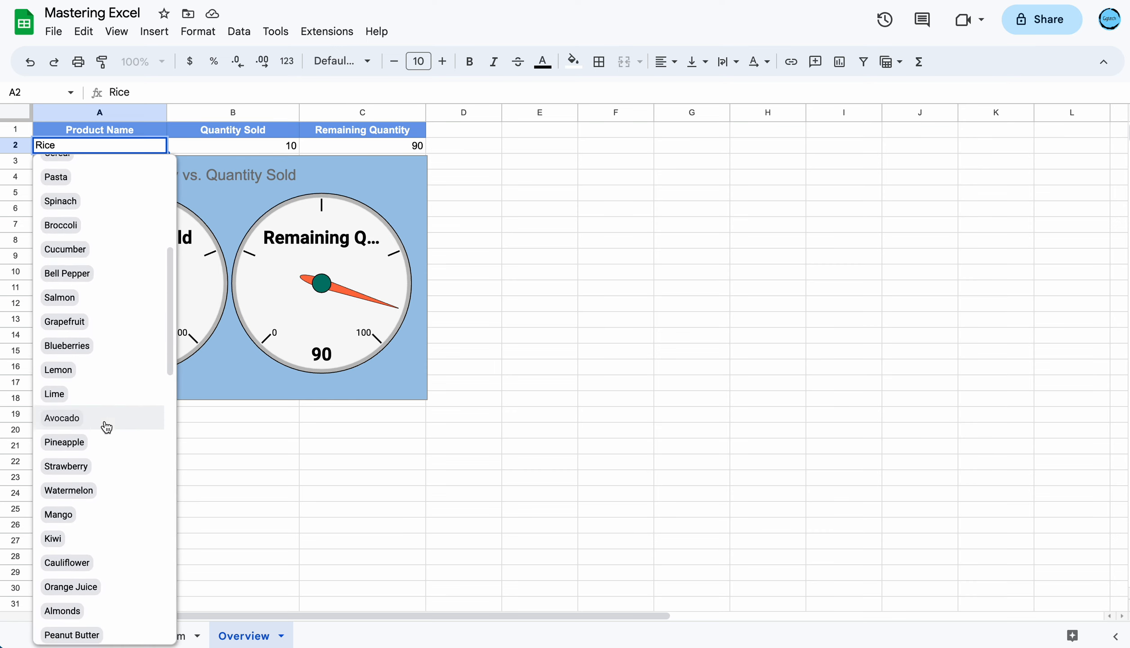
click(98, 360)
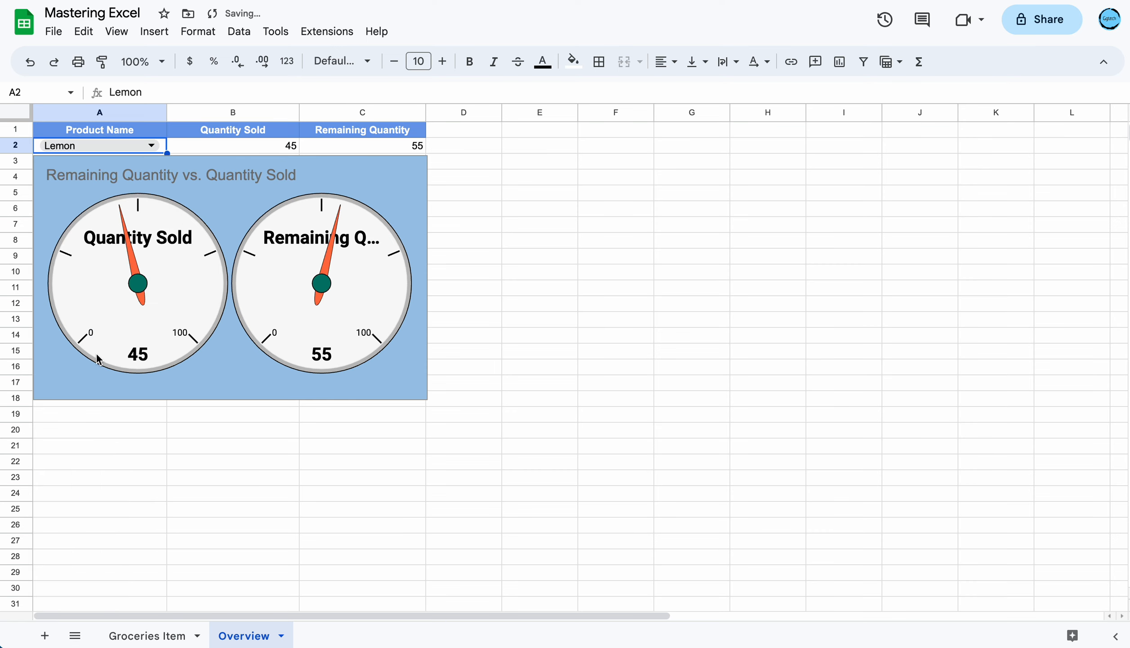
click(233, 369)
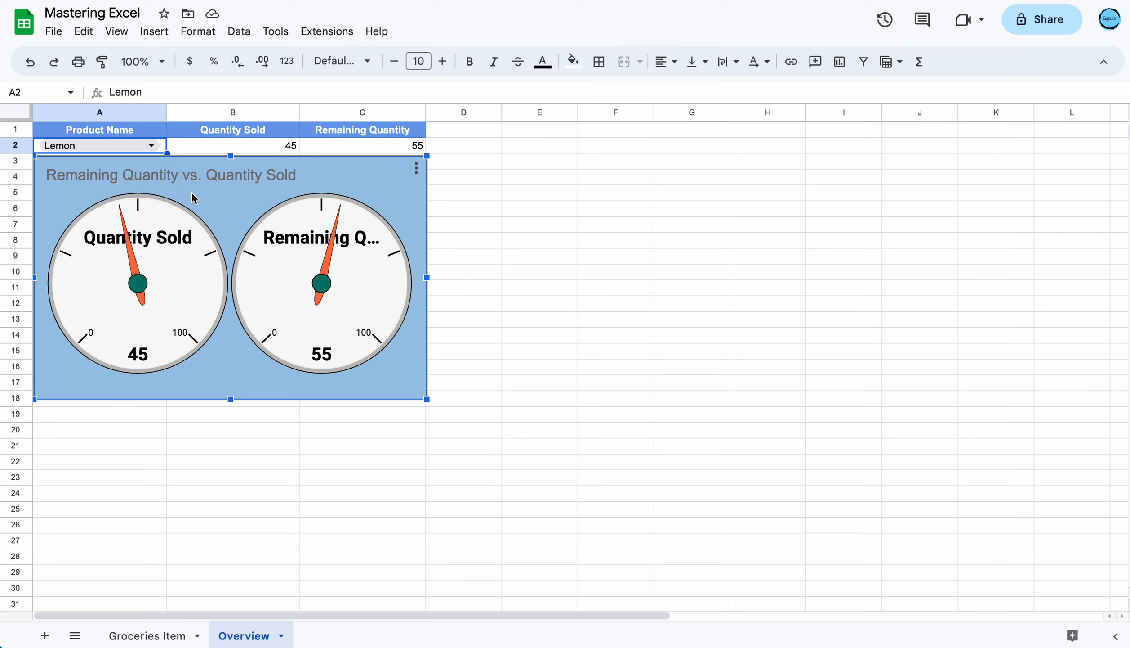
- Choose Bread in the A2 product dropdown to update the quantities and gauges
click(153, 145)
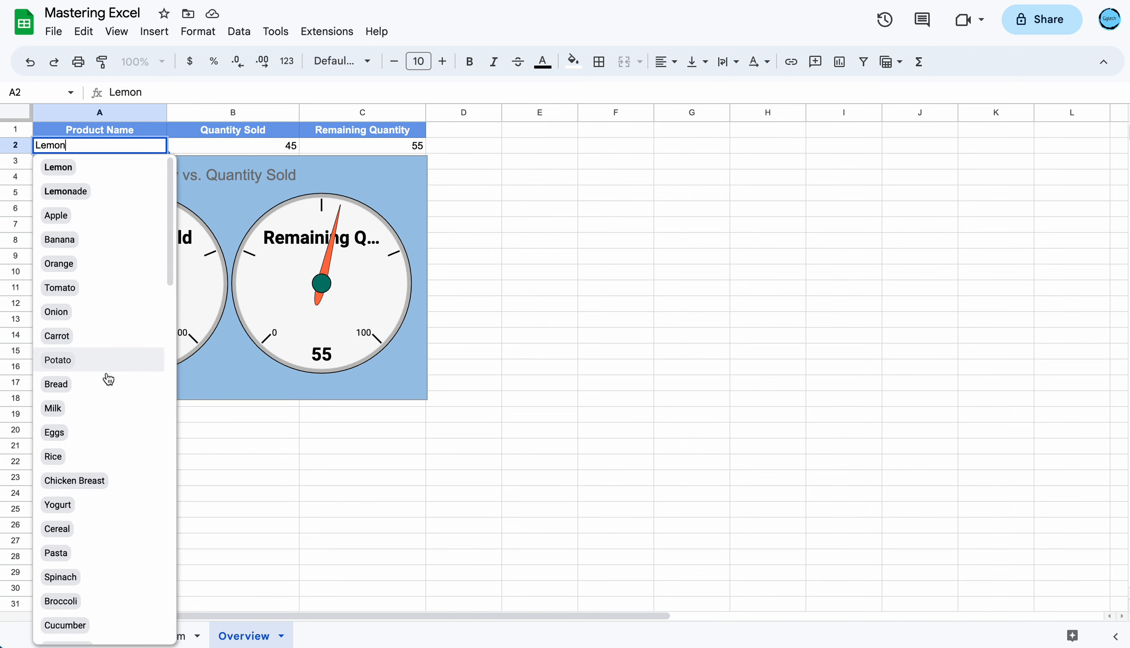
scroll(106, 380, down, 1)
click(88, 359)
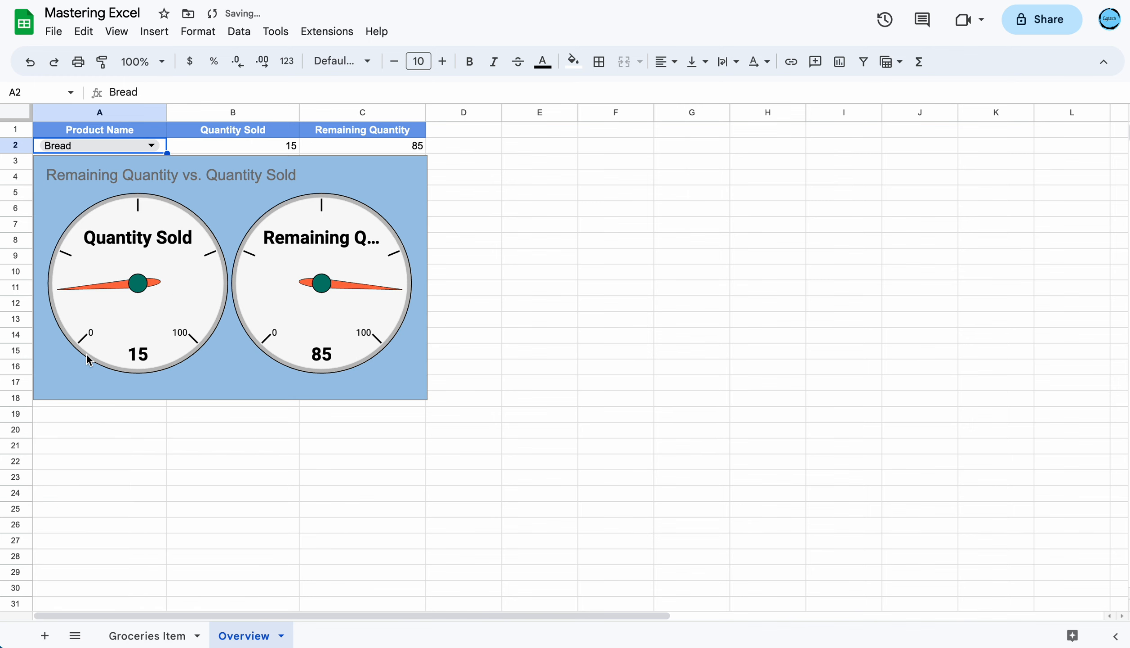
click(272, 456)
click(241, 383)
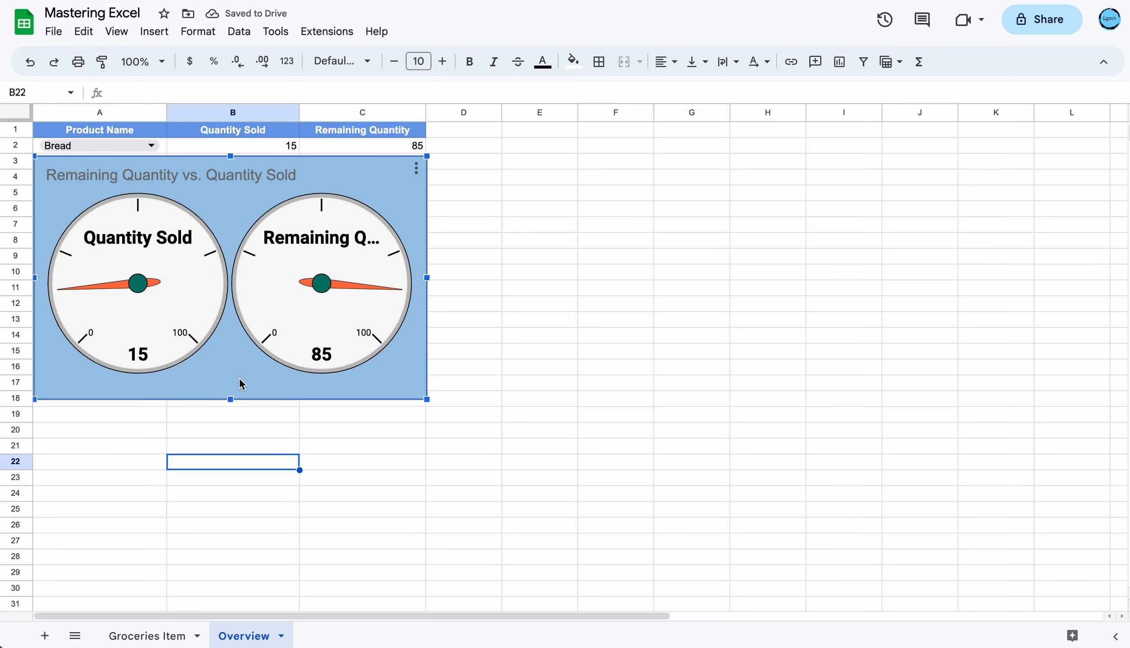
click(274, 431)
click(276, 395)
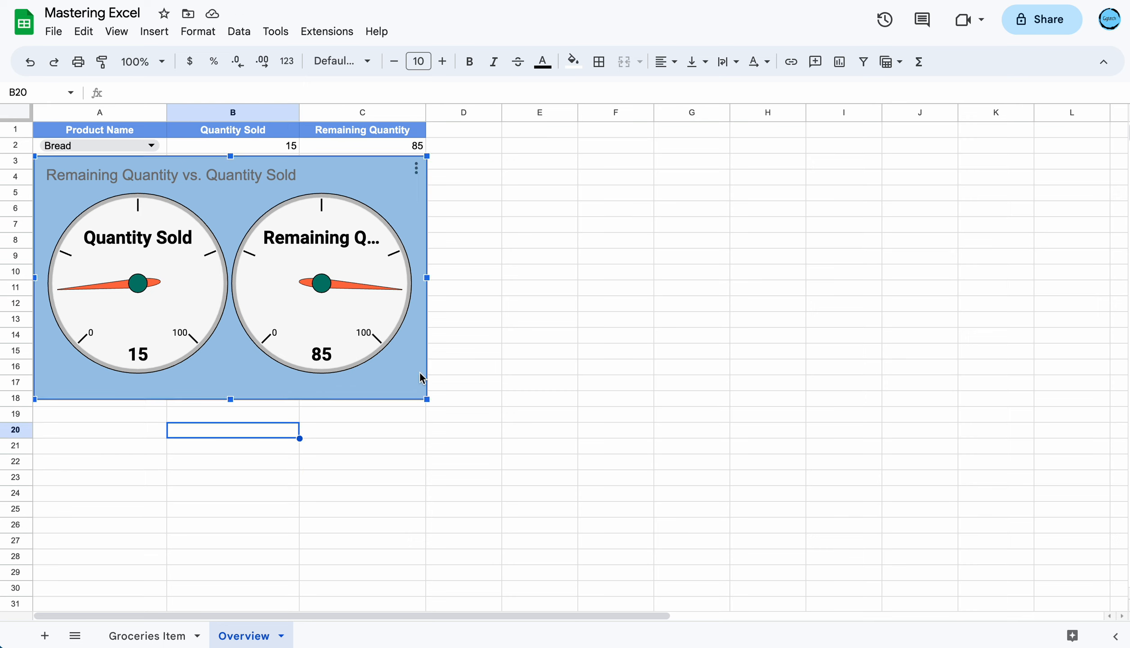